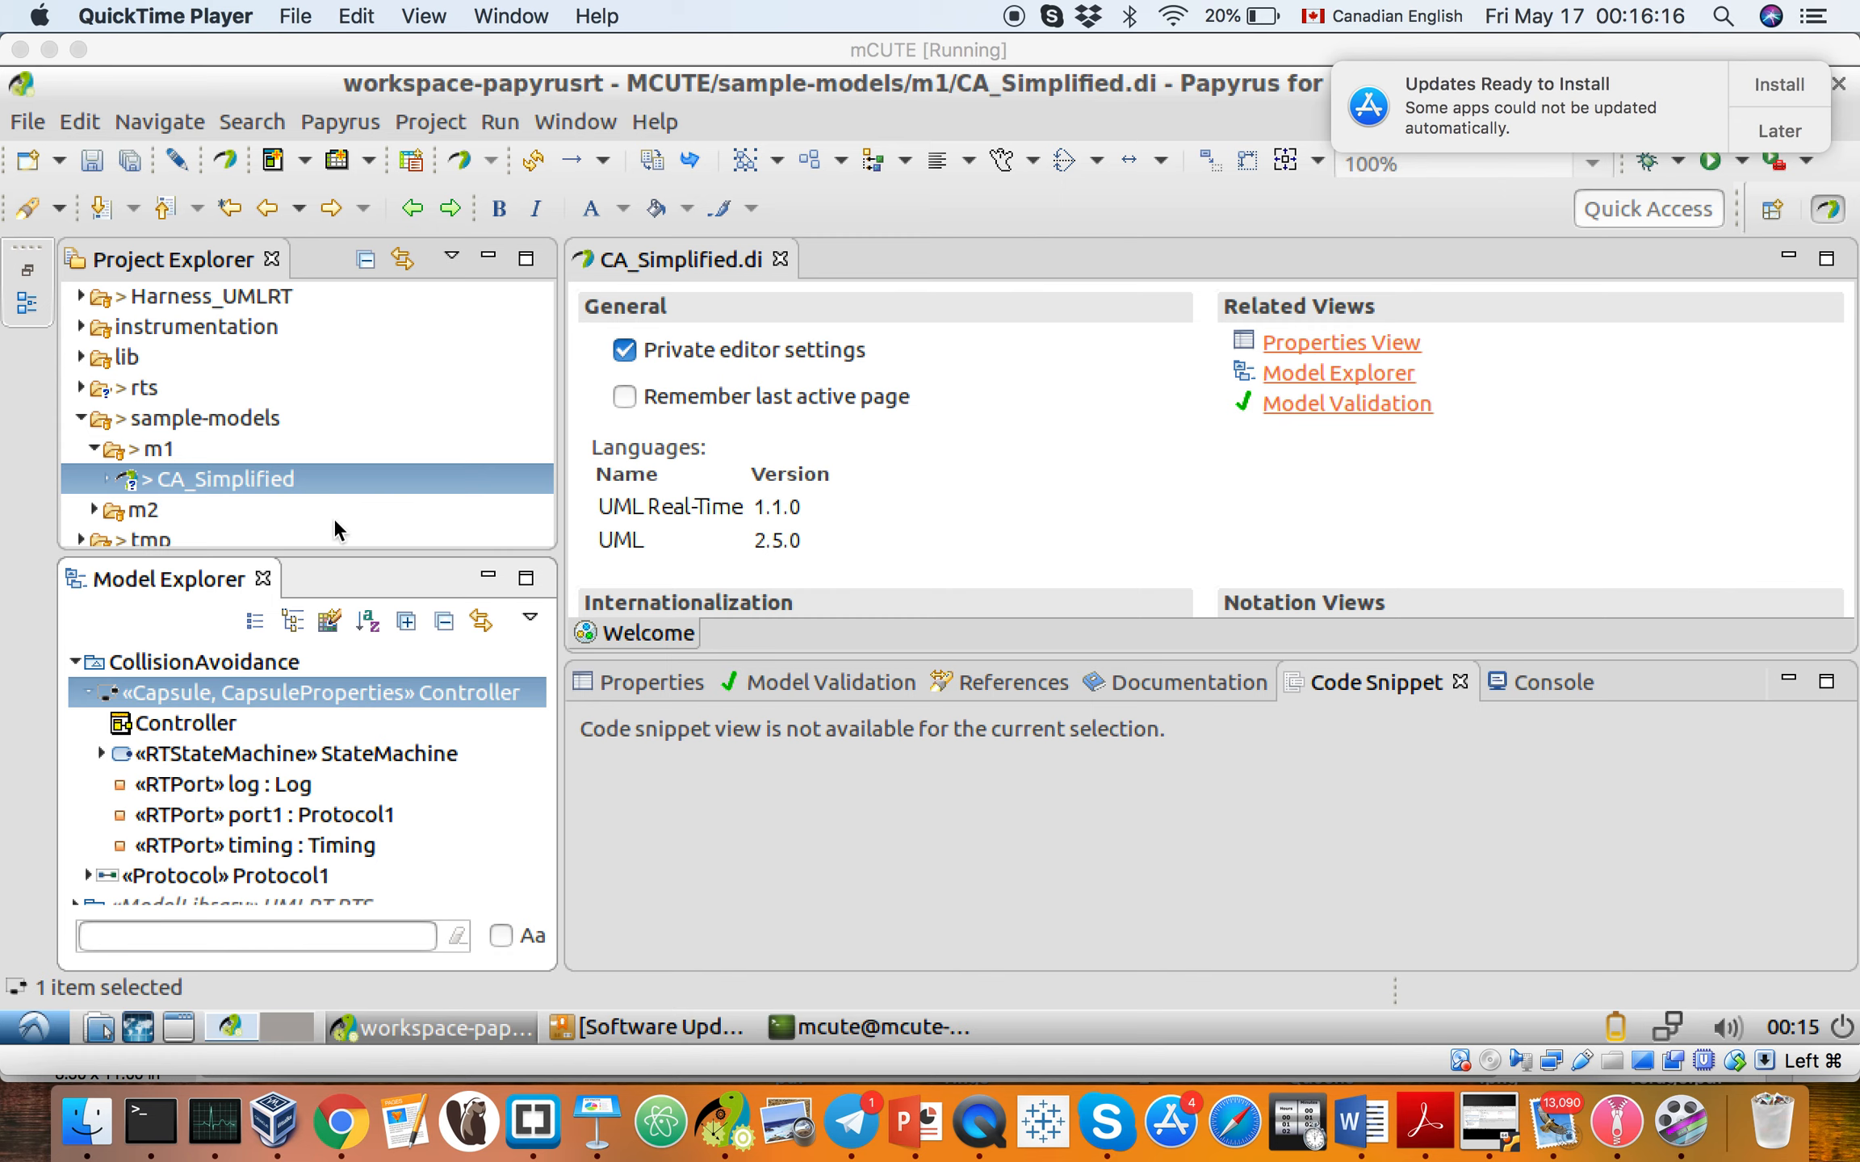
Open the state machine diagram of the Controller capsule in the CollisionAvoidance model
{"action": "left_click", "coordinate": [240, 659]}
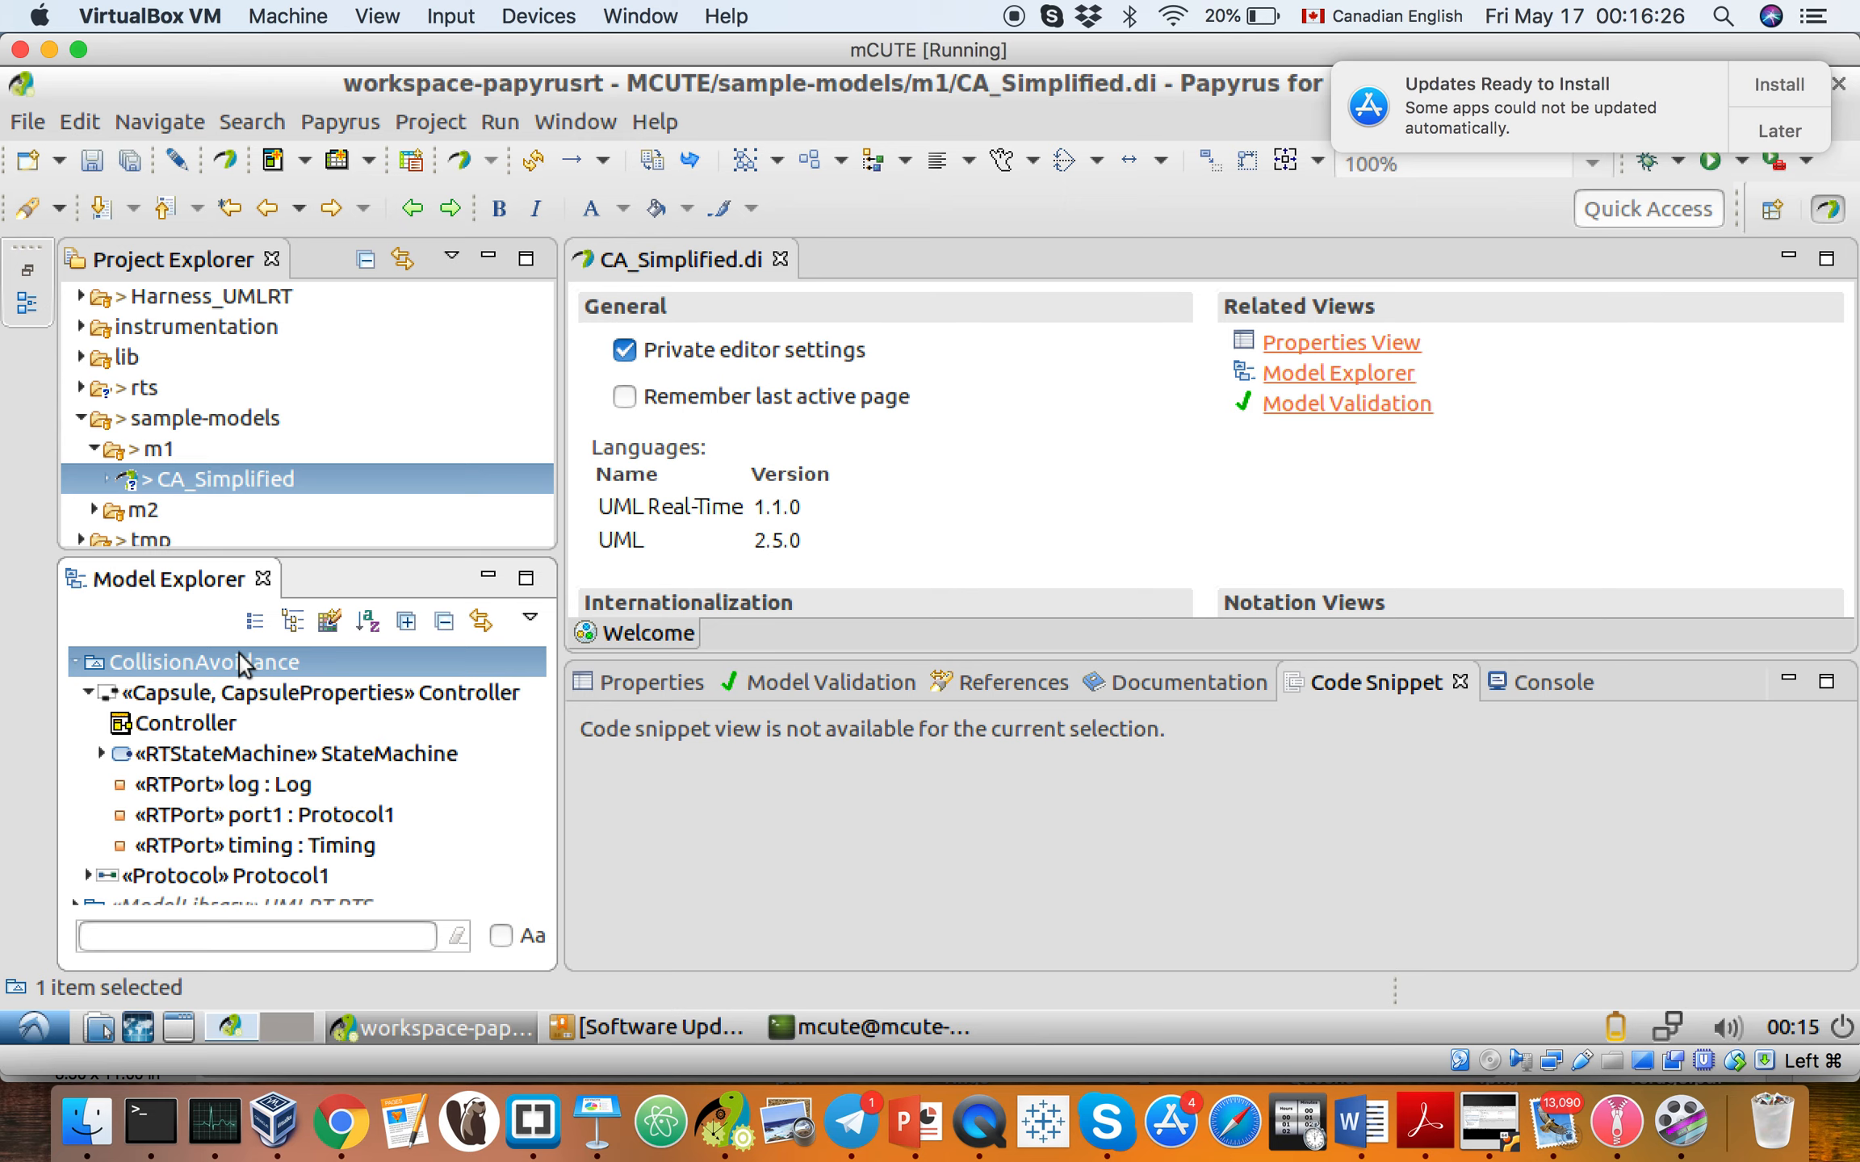
{"action": "left_click", "coordinate": [161, 699]}
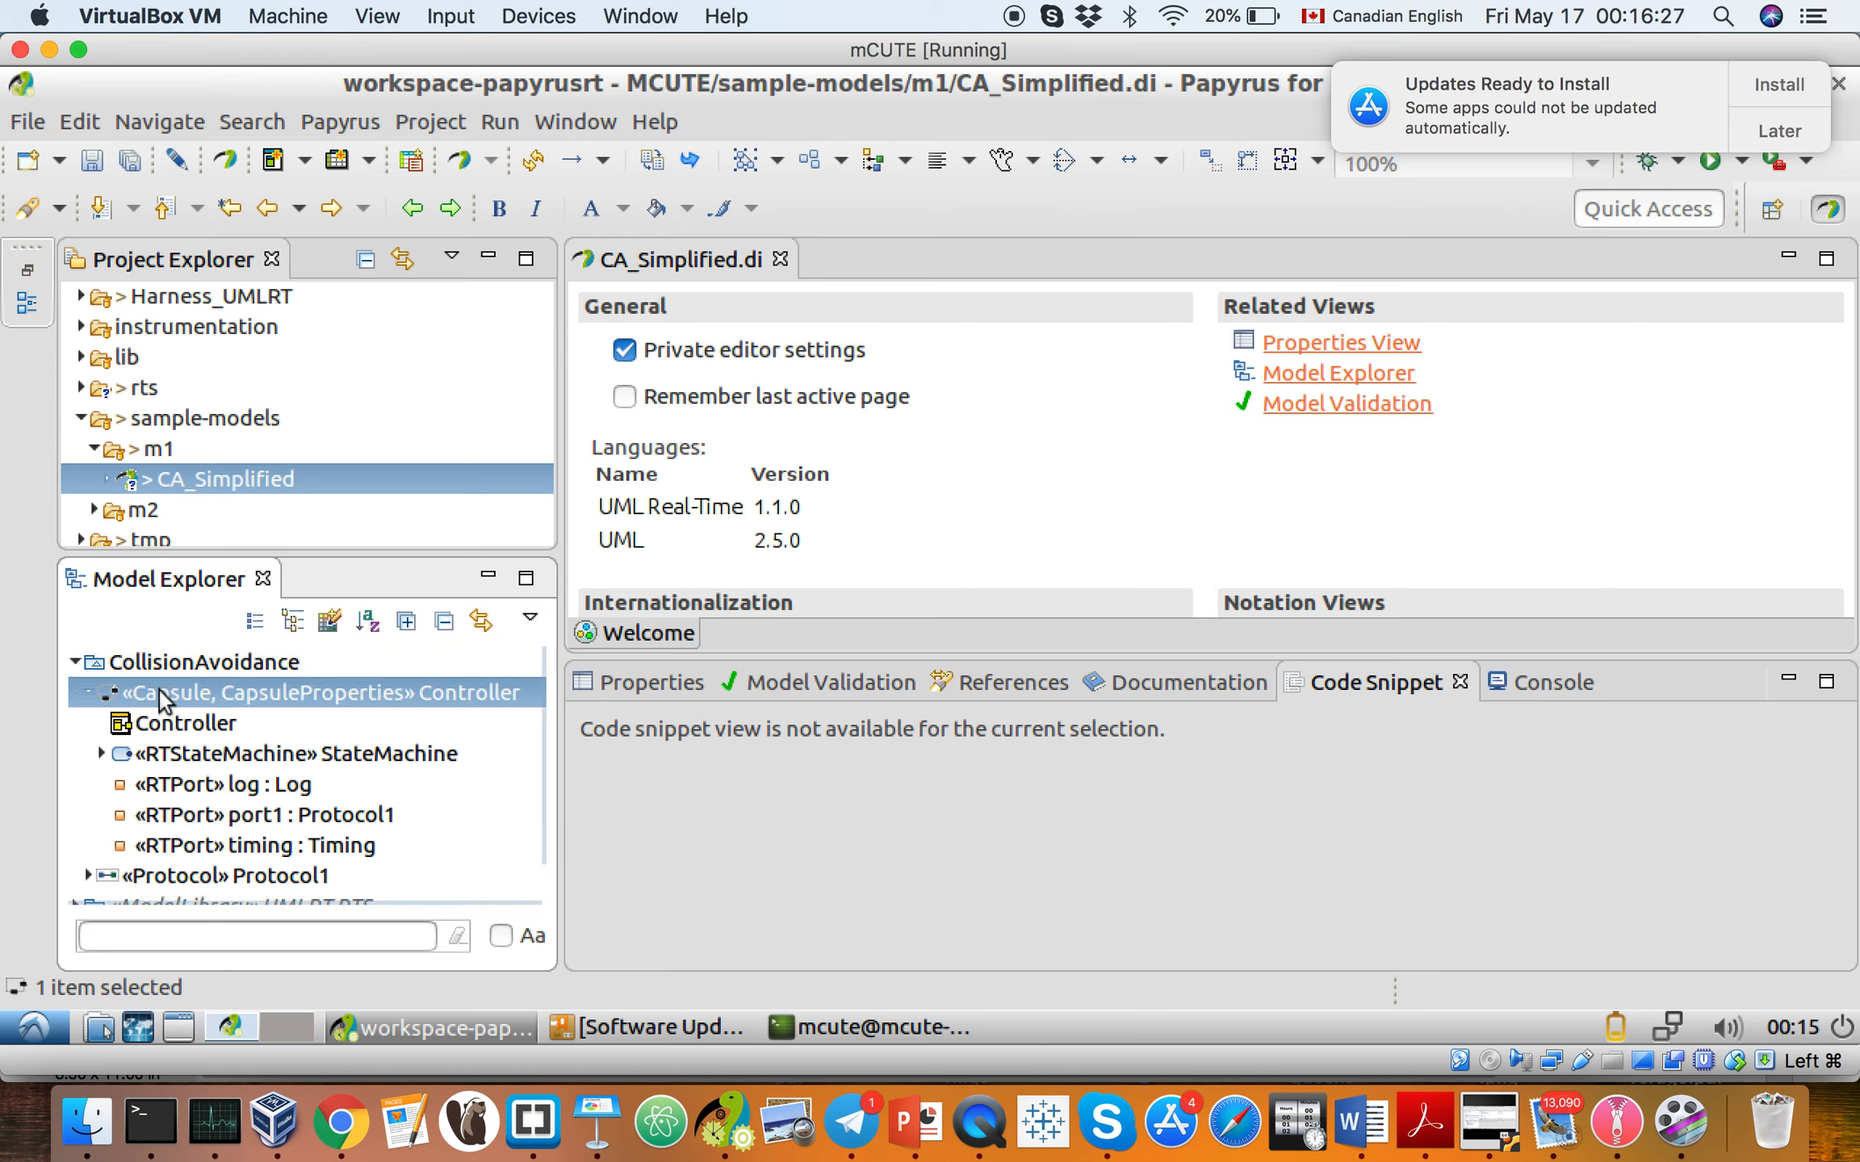
{"action": "left_click", "coordinate": [90, 694]}
{"action": "left_click", "coordinate": [86, 693]}
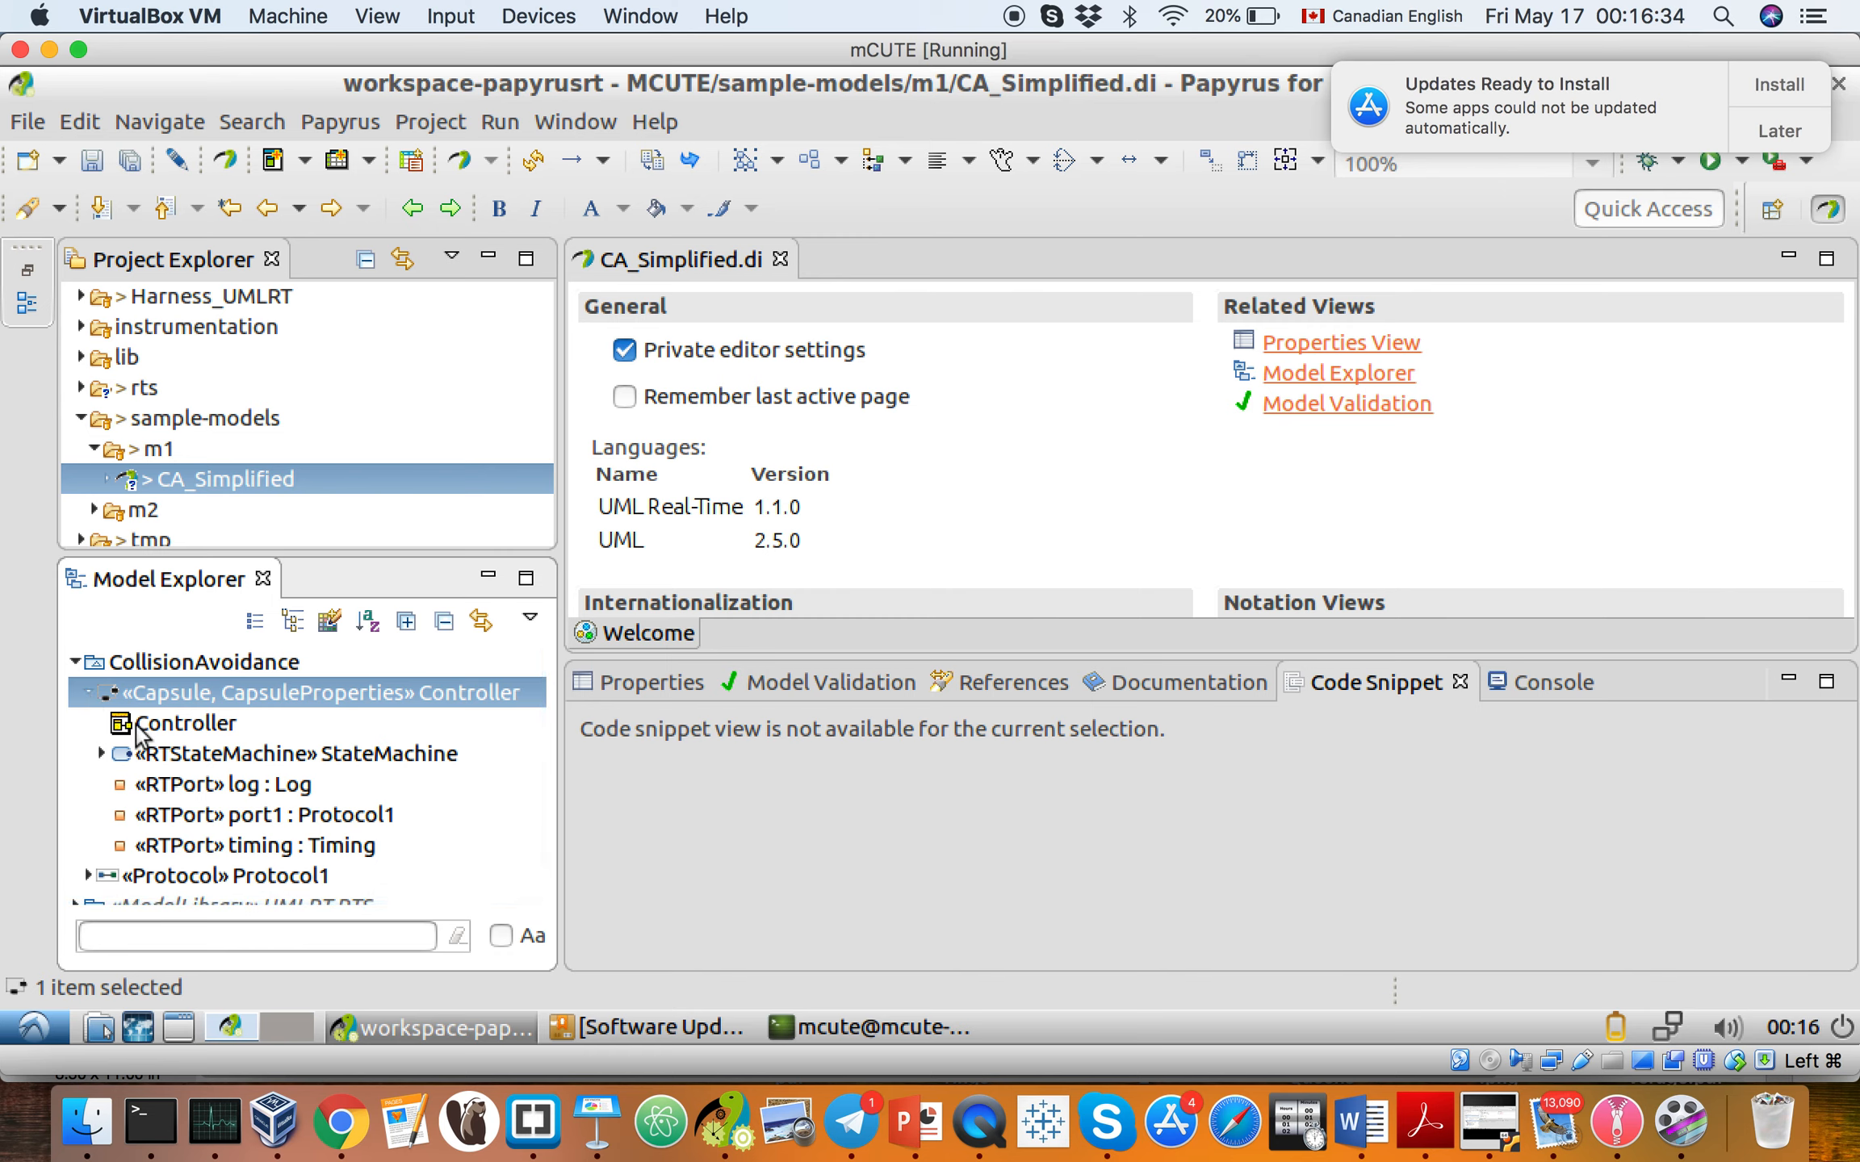
{"action": "left_click", "coordinate": [101, 756]}
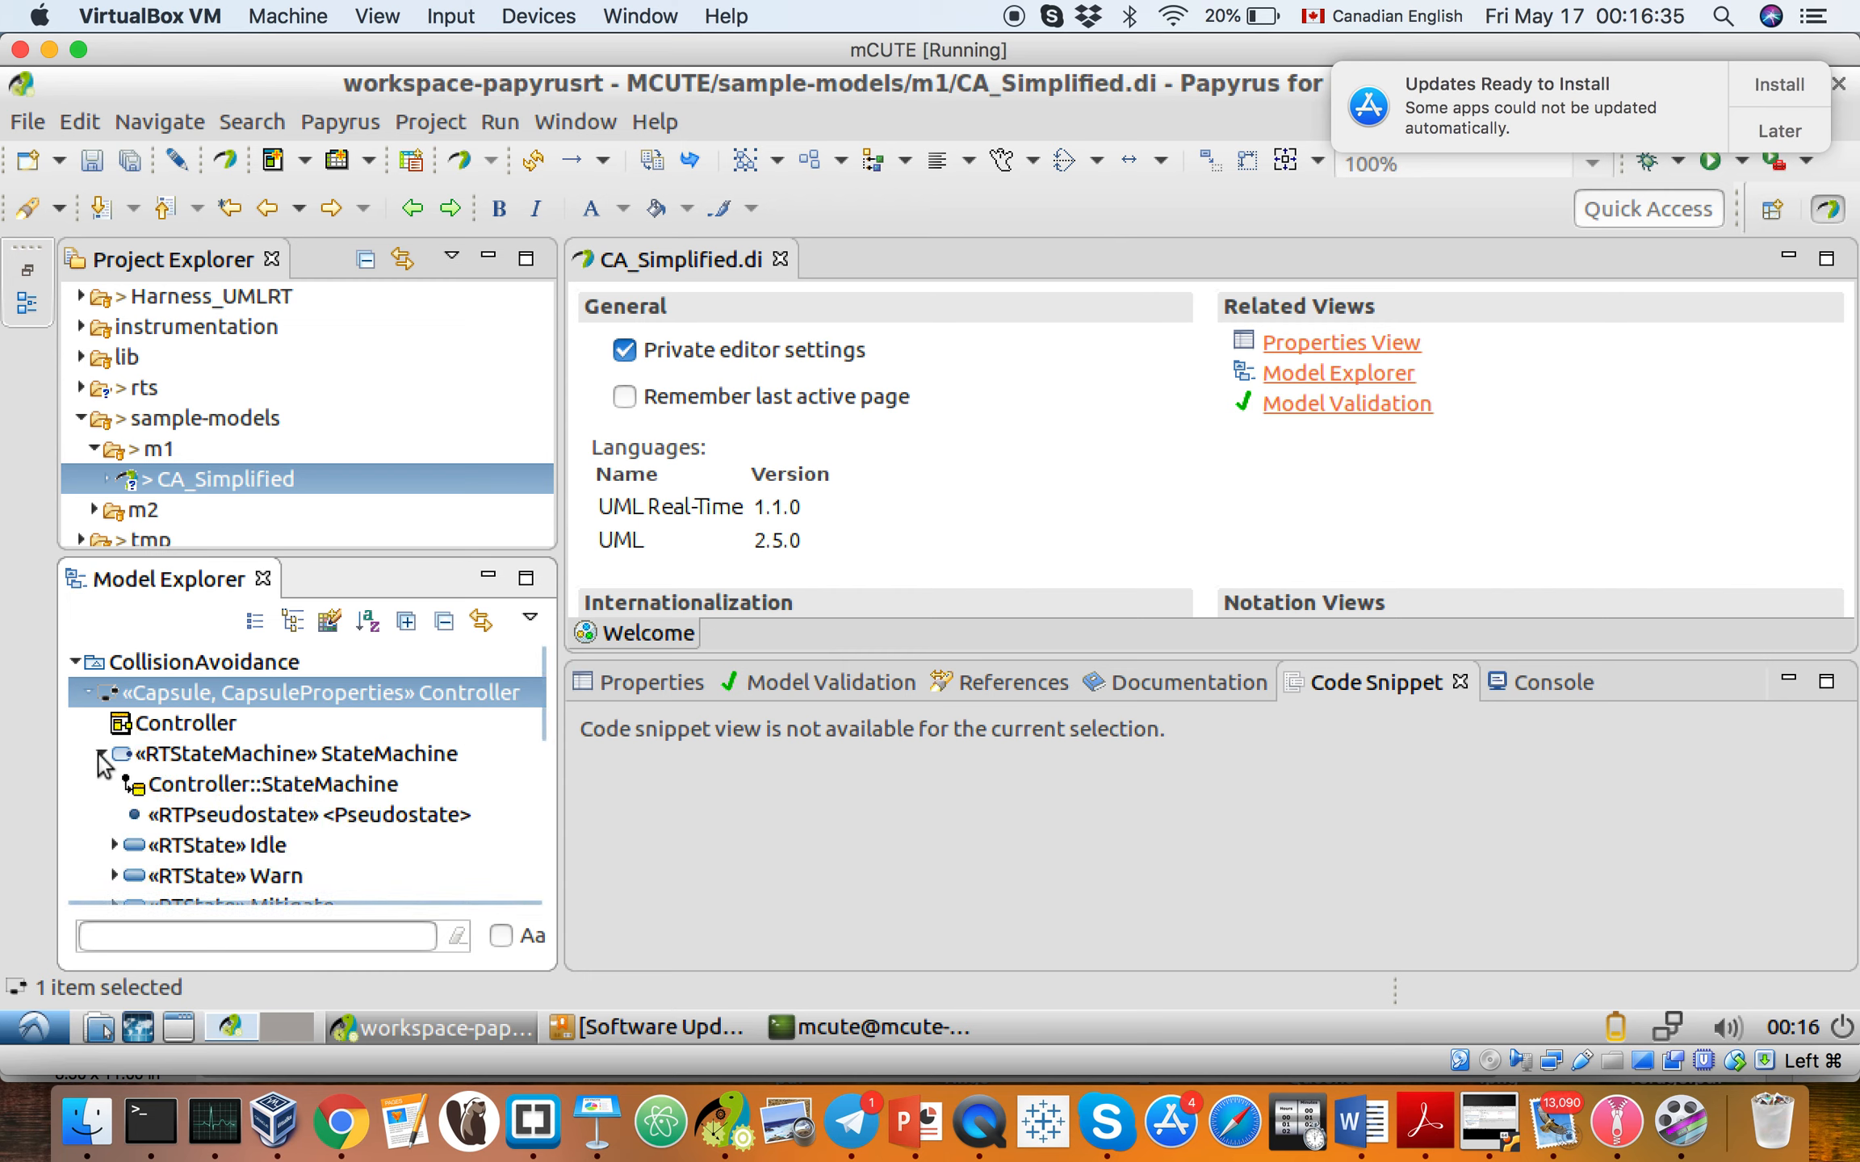
{"action": "left_click", "coordinate": [158, 779]}
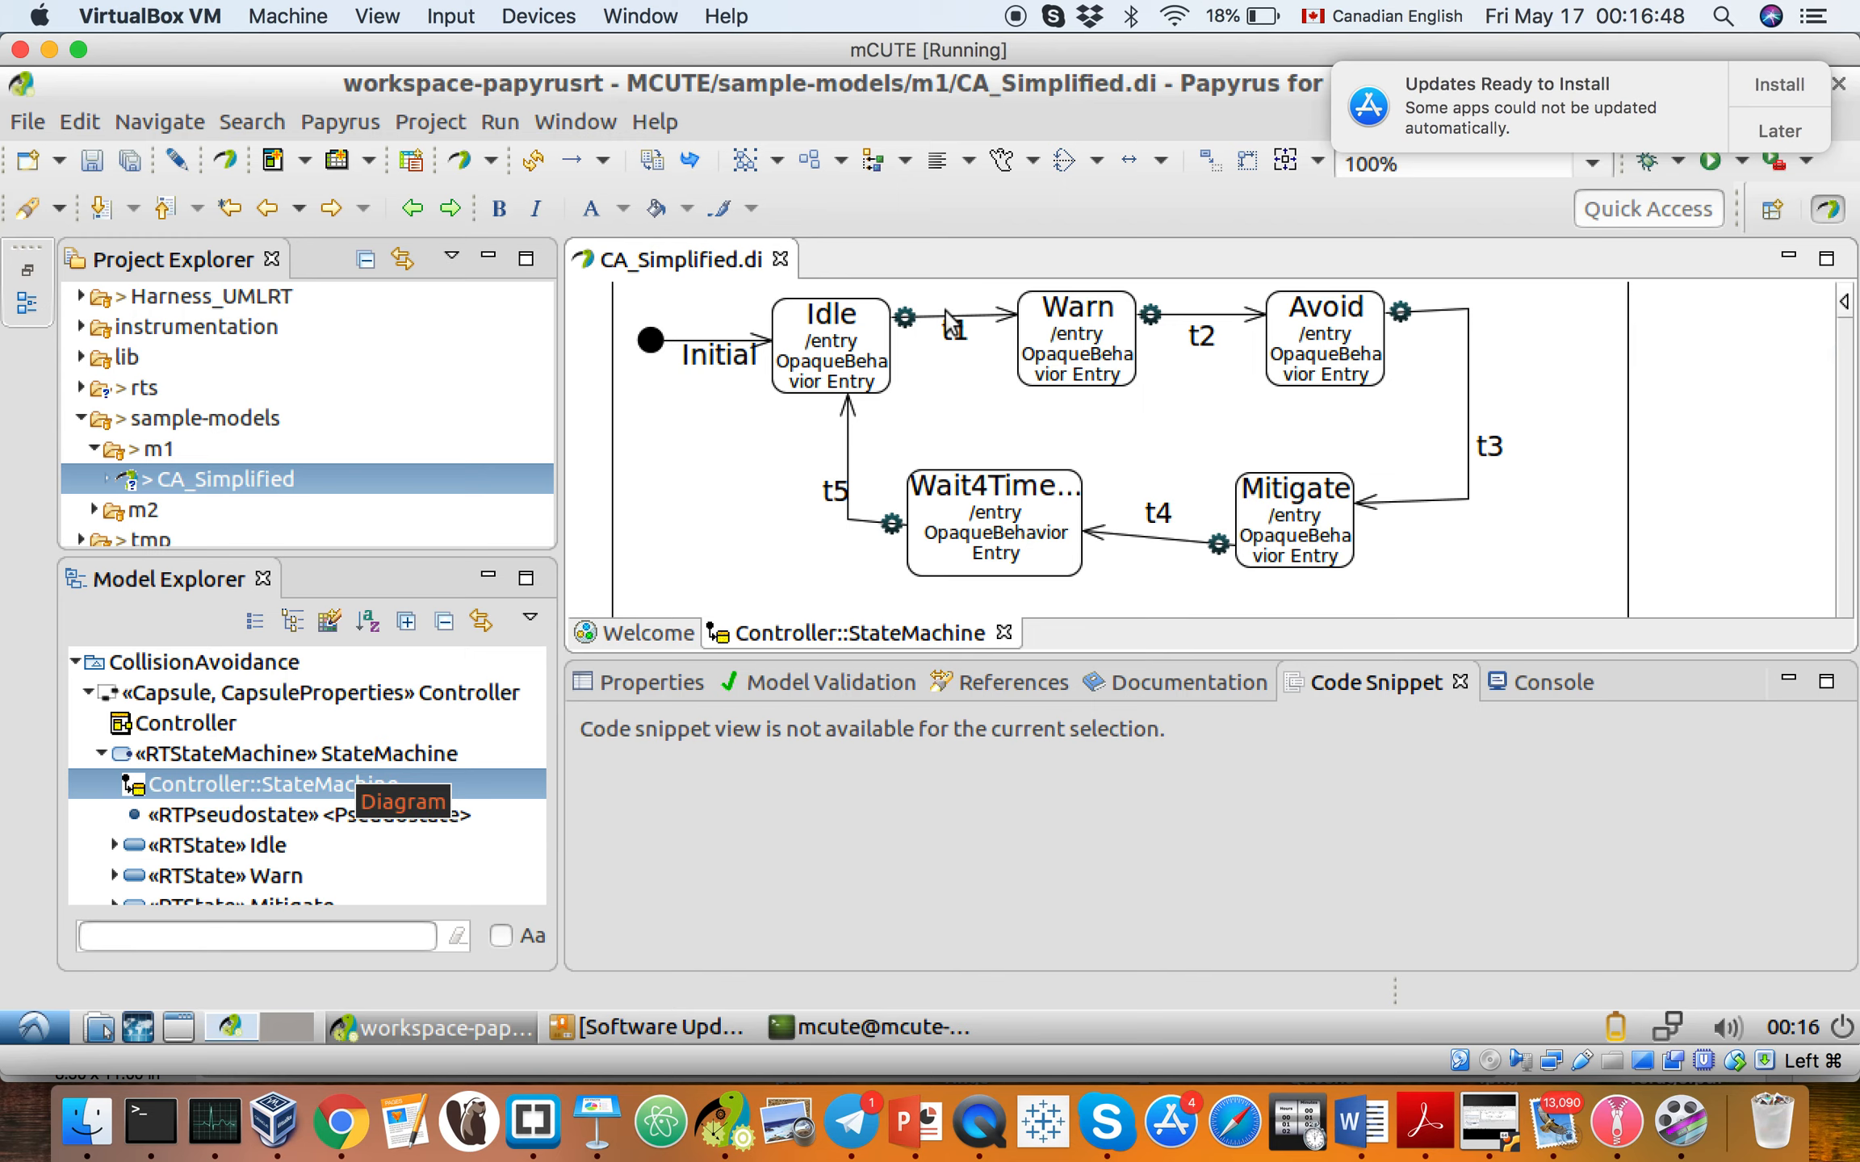
Inspect the effect code of transitions t1, t2 and t3 in the state machine diagram
{"action": "left_click", "coordinate": [990, 316]}
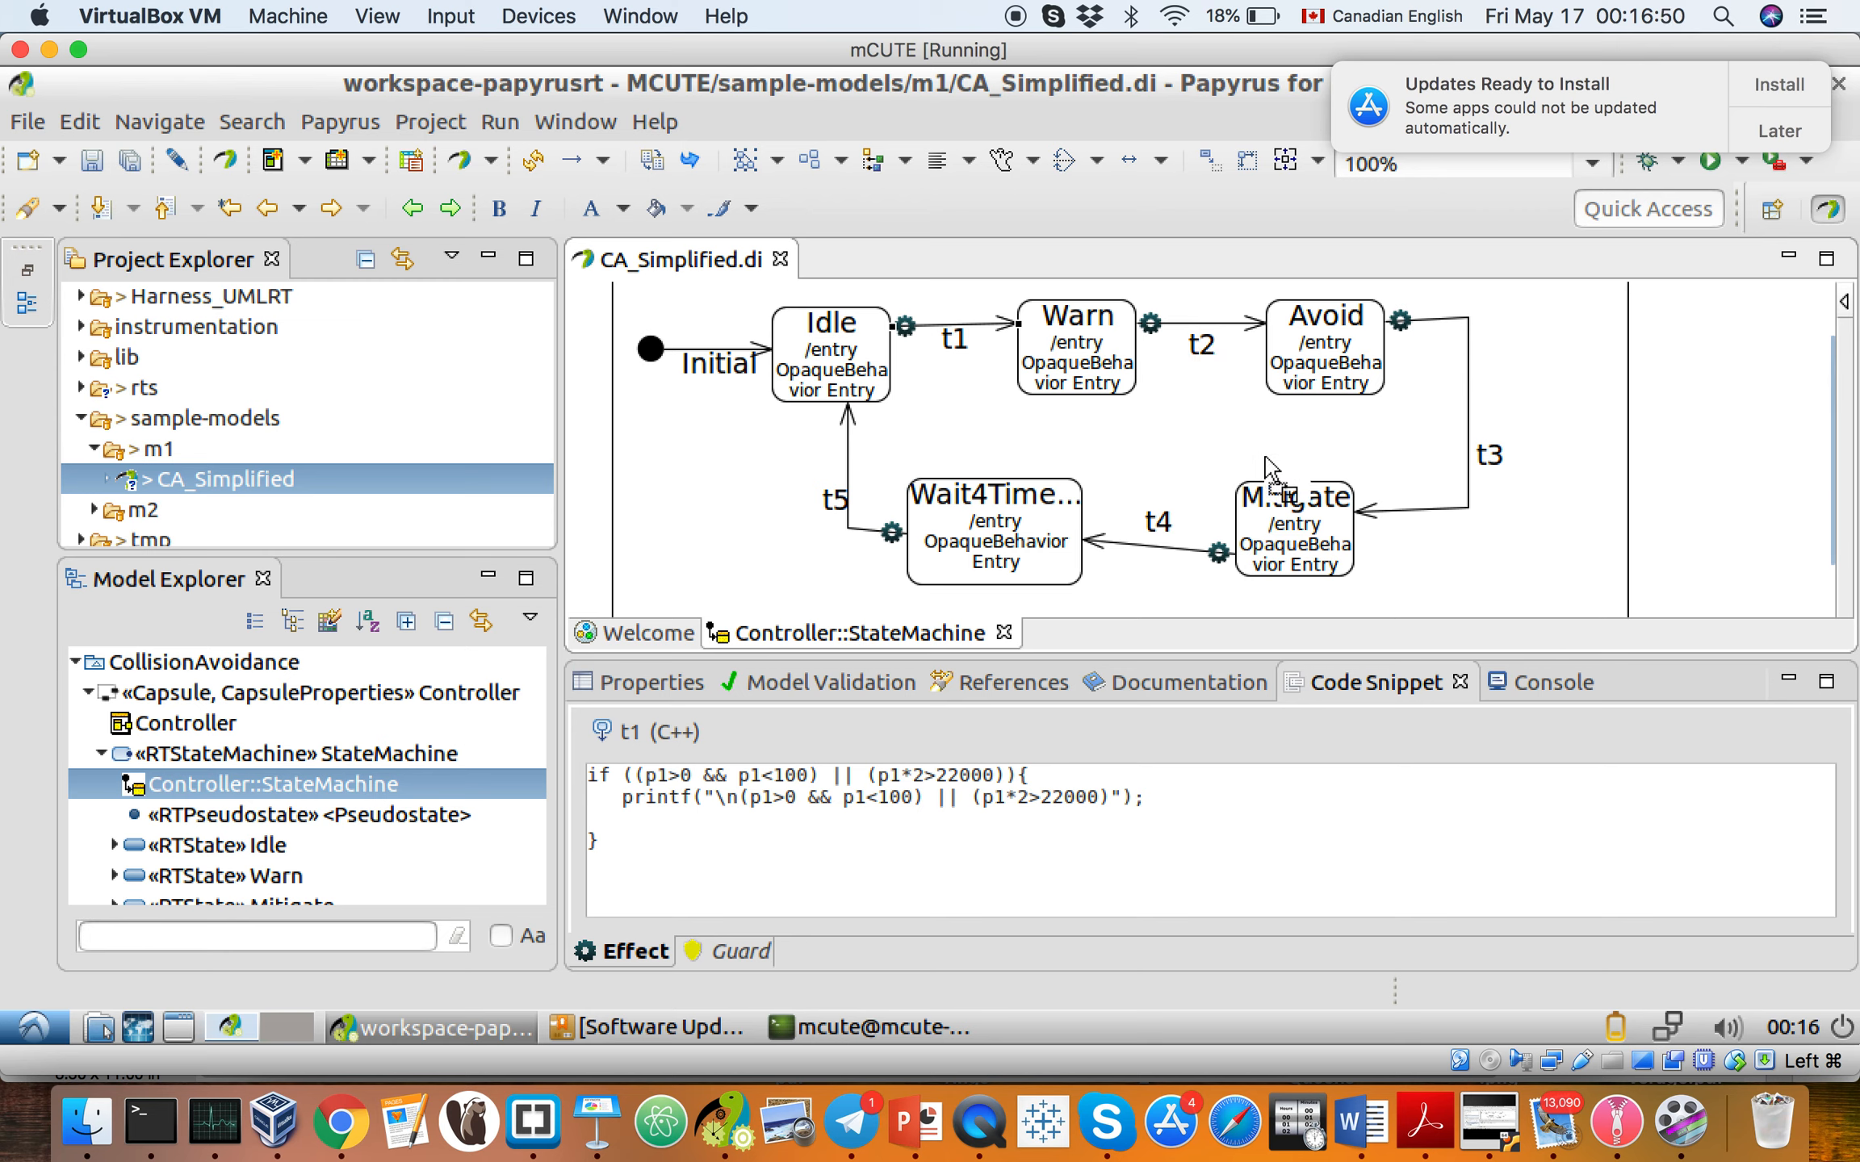
{"action": "left_click", "coordinate": [1244, 327]}
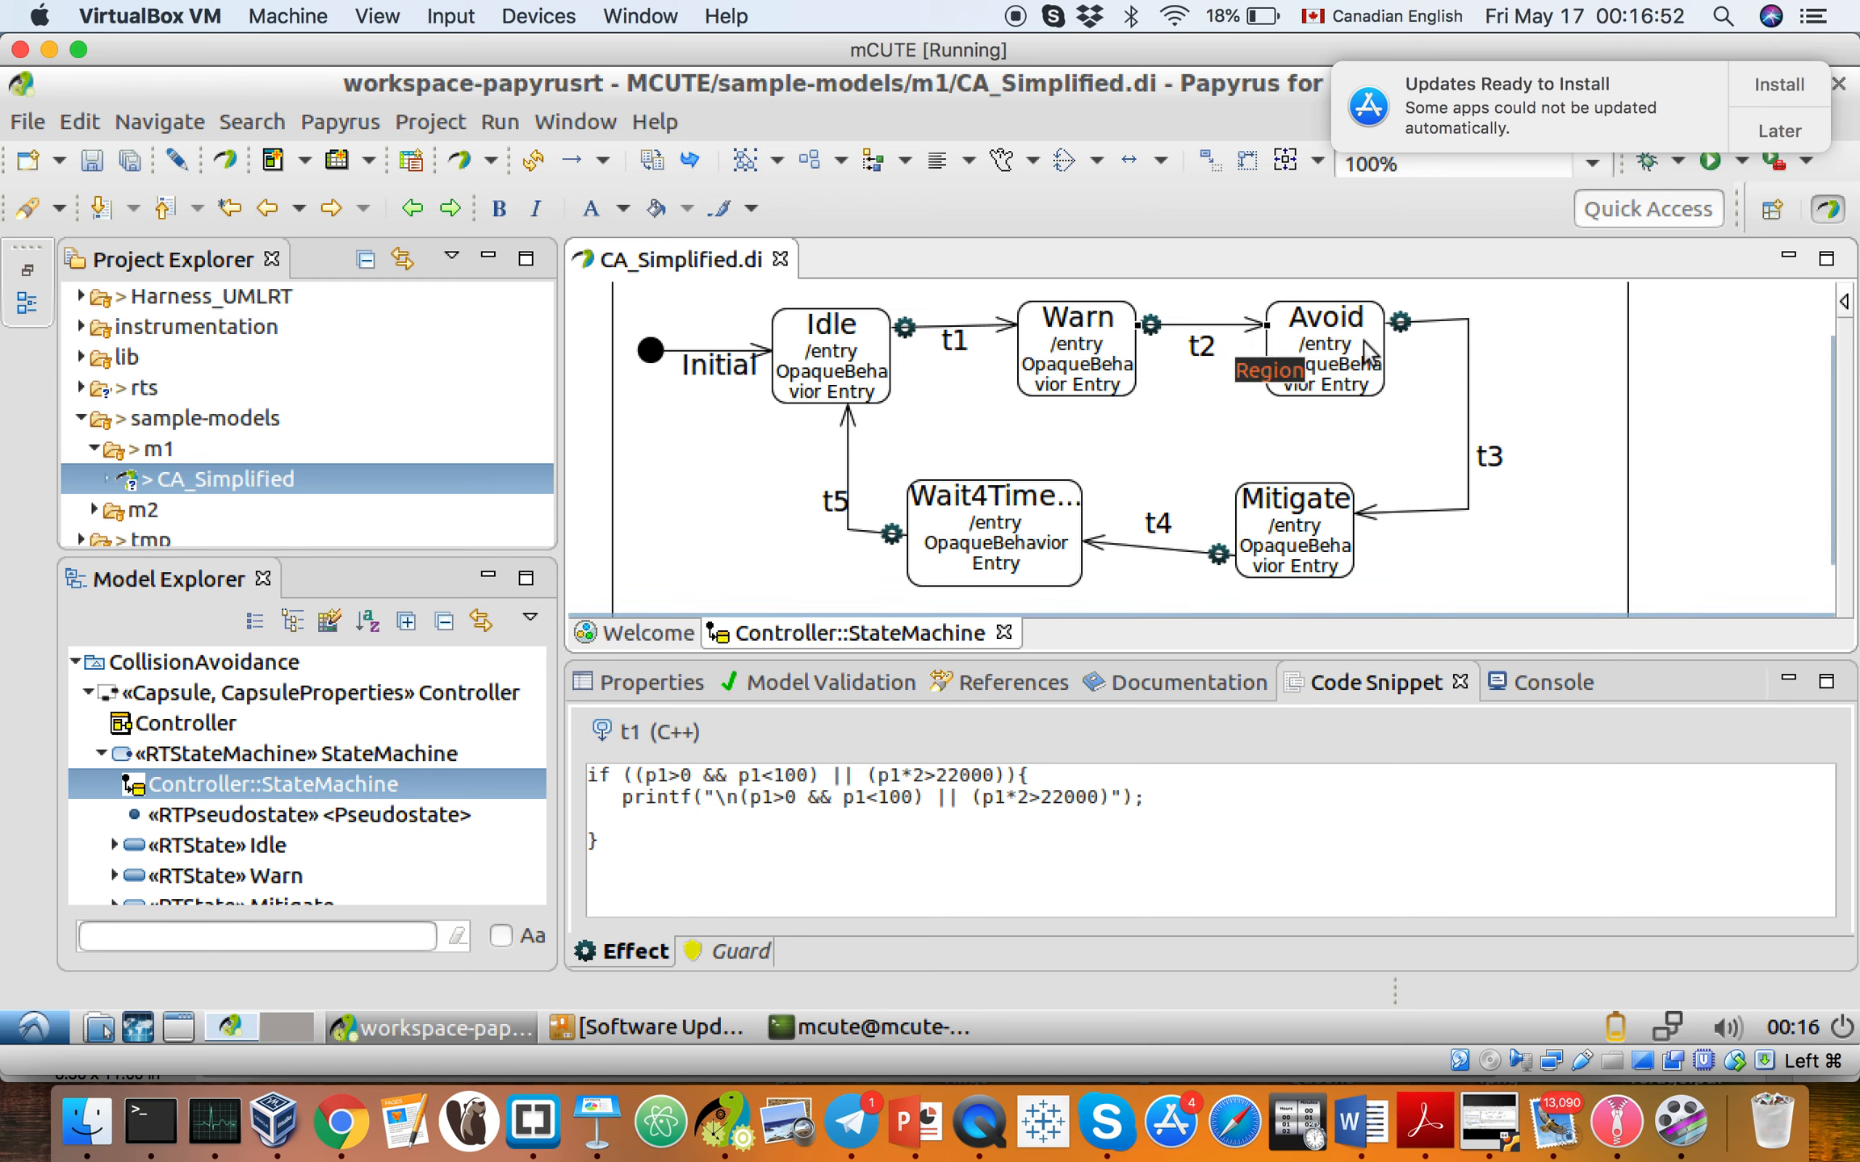
{"action": "left_click", "coordinate": [1467, 343]}
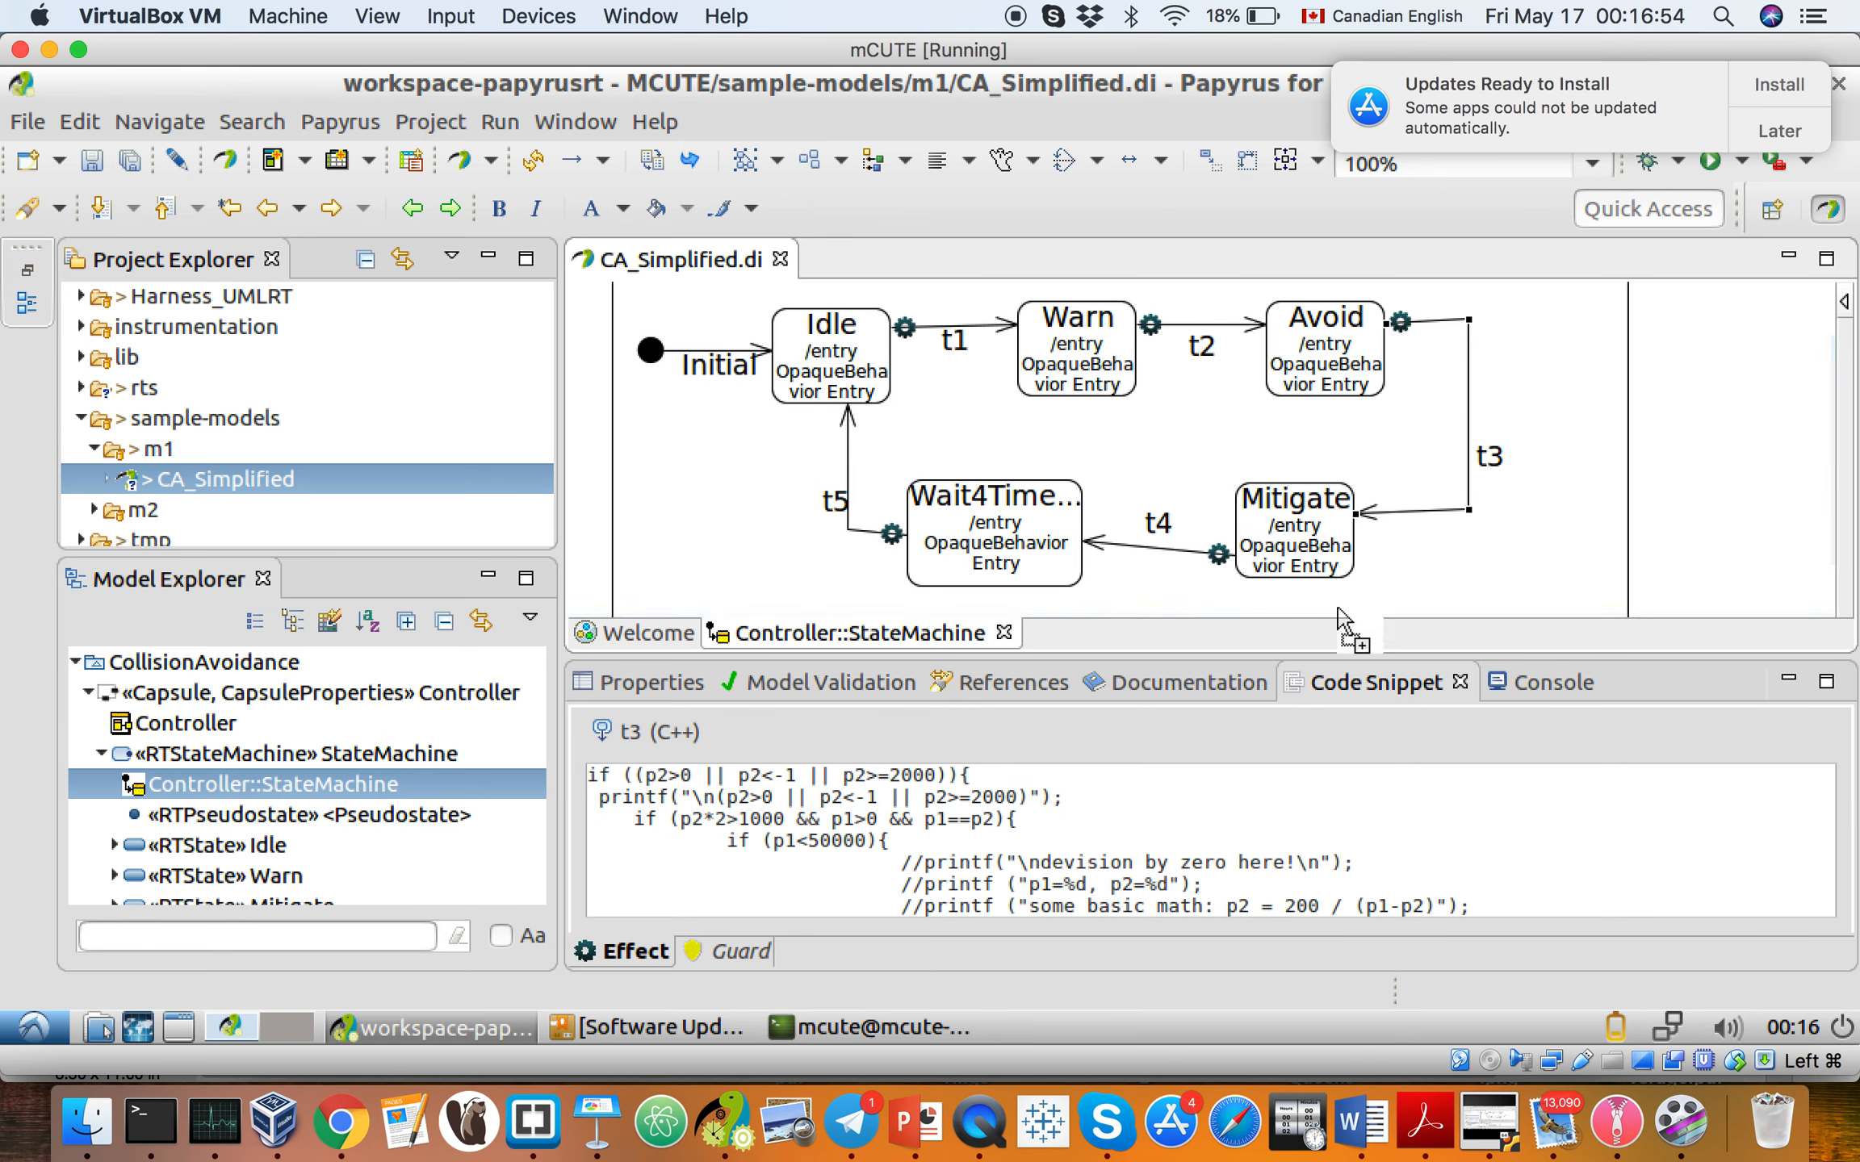
Read through t3's effect code, examining the nested conditions on p1 and p2 and the commented-out division lines
{"action": "left_click", "coordinate": [1165, 791]}
{"action": "scroll", "coordinate": [1164, 791], "scroll_direction": "down", "scroll_amount": 5}
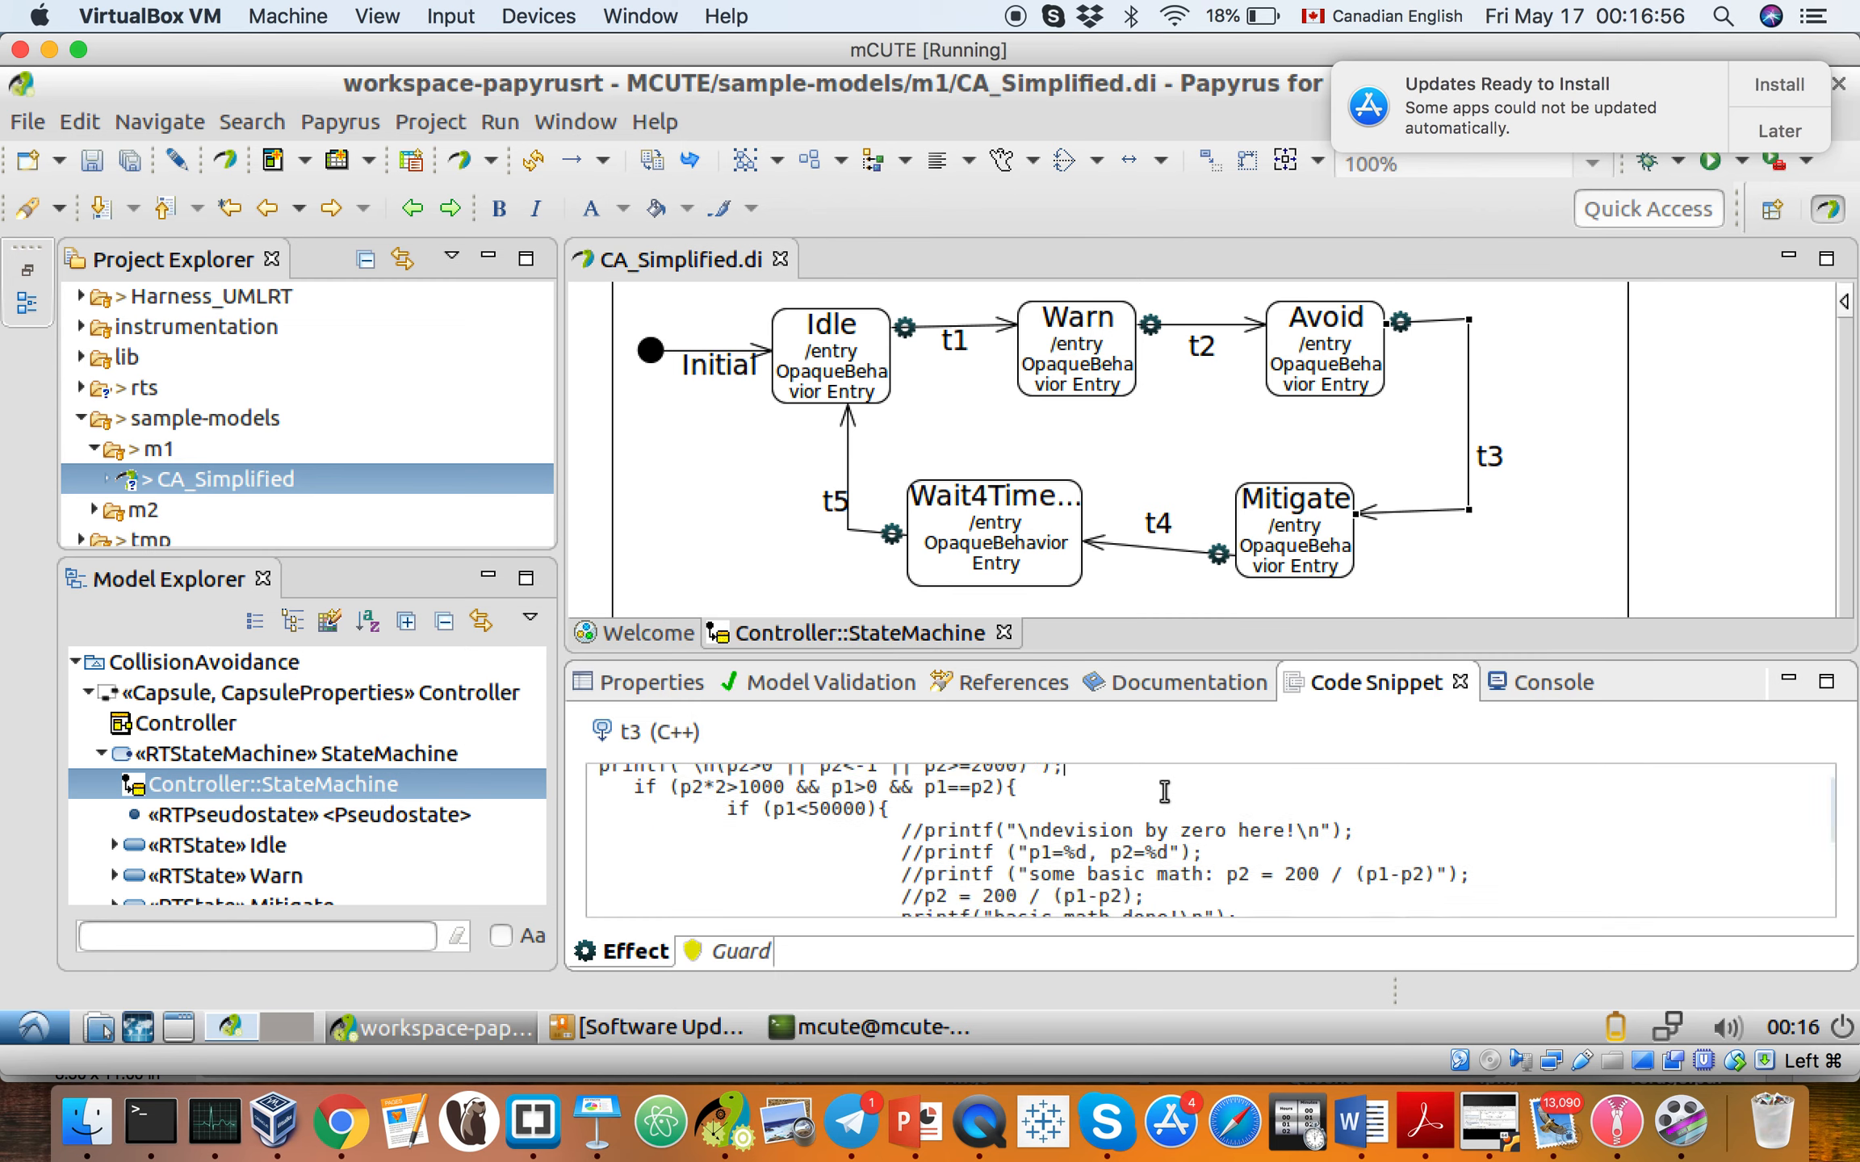
{"action": "scroll", "coordinate": [1165, 791], "scroll_direction": "up", "scroll_amount": 5}
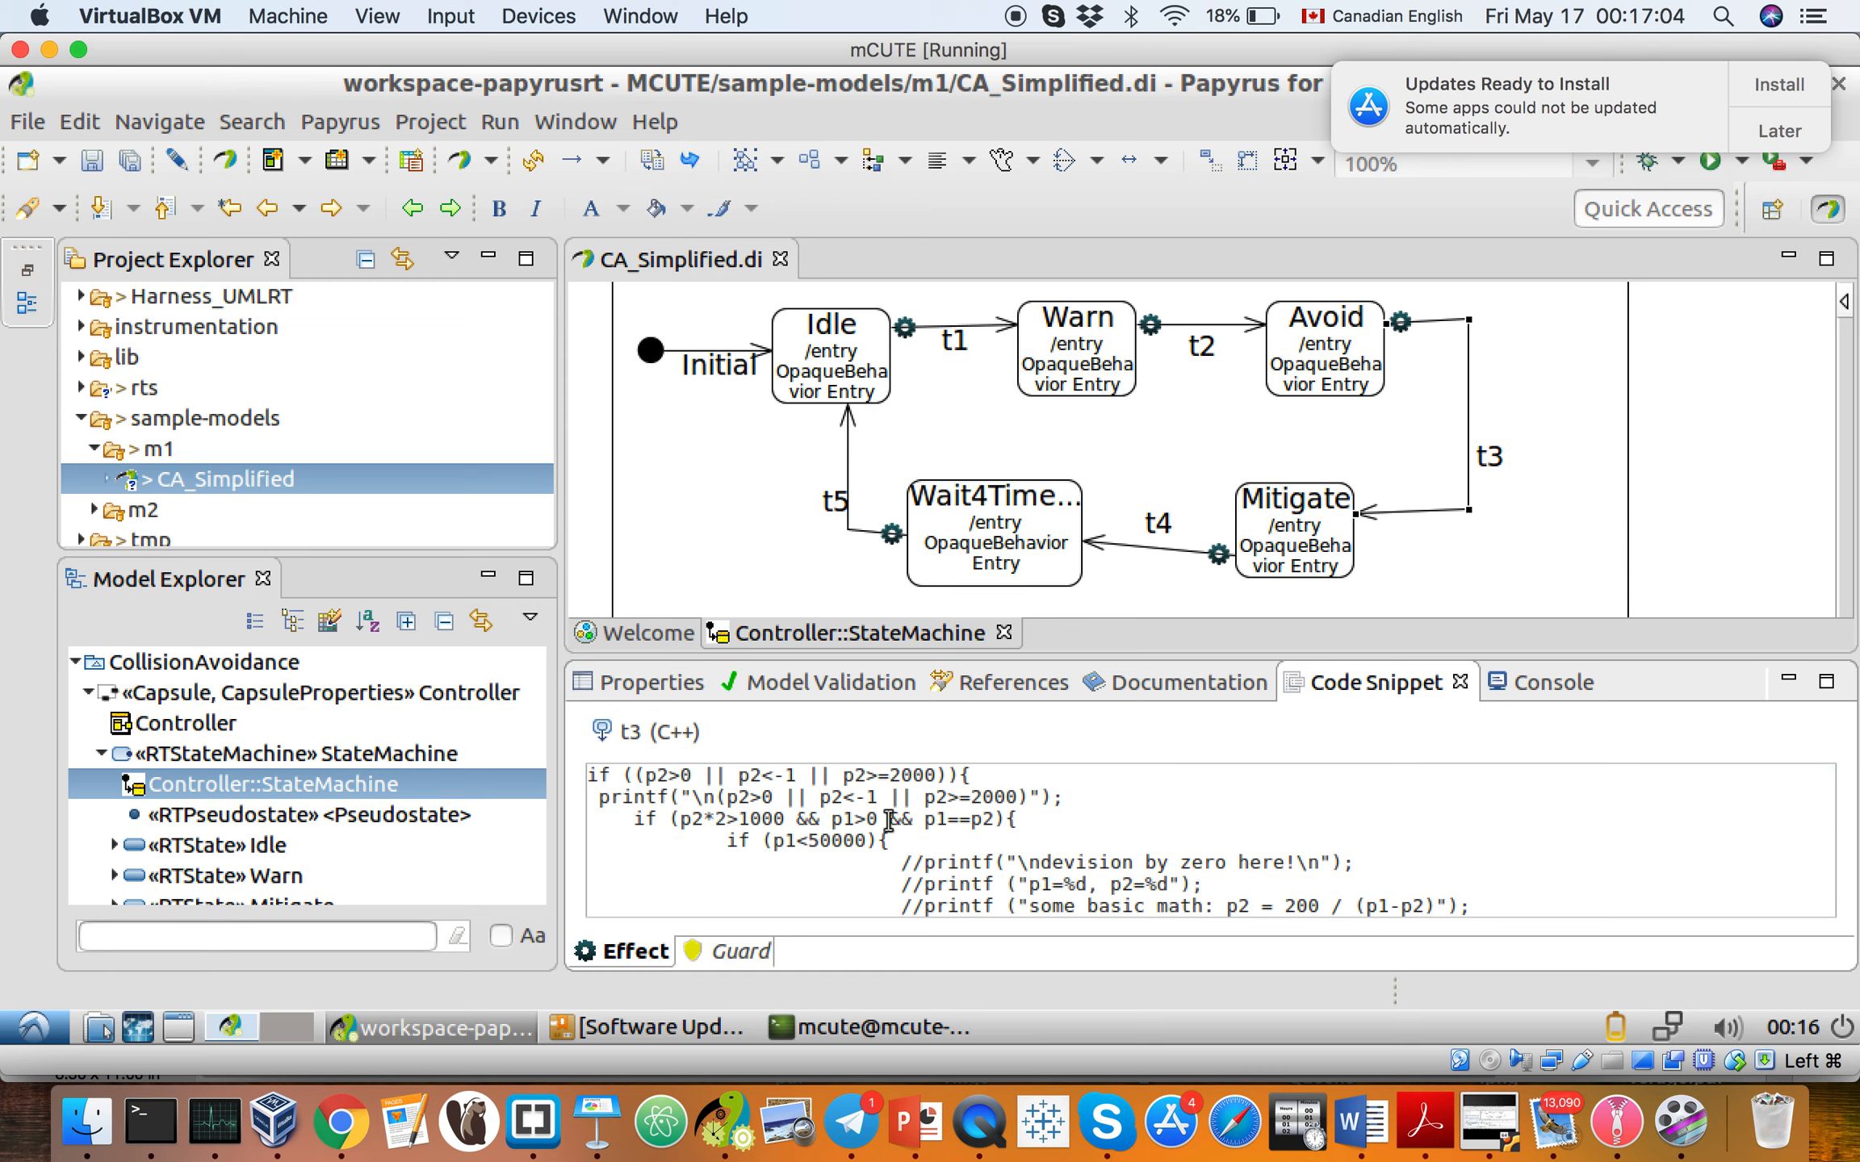
{"action": "scroll", "coordinate": [888, 820], "scroll_direction": "down", "scroll_amount": 3}
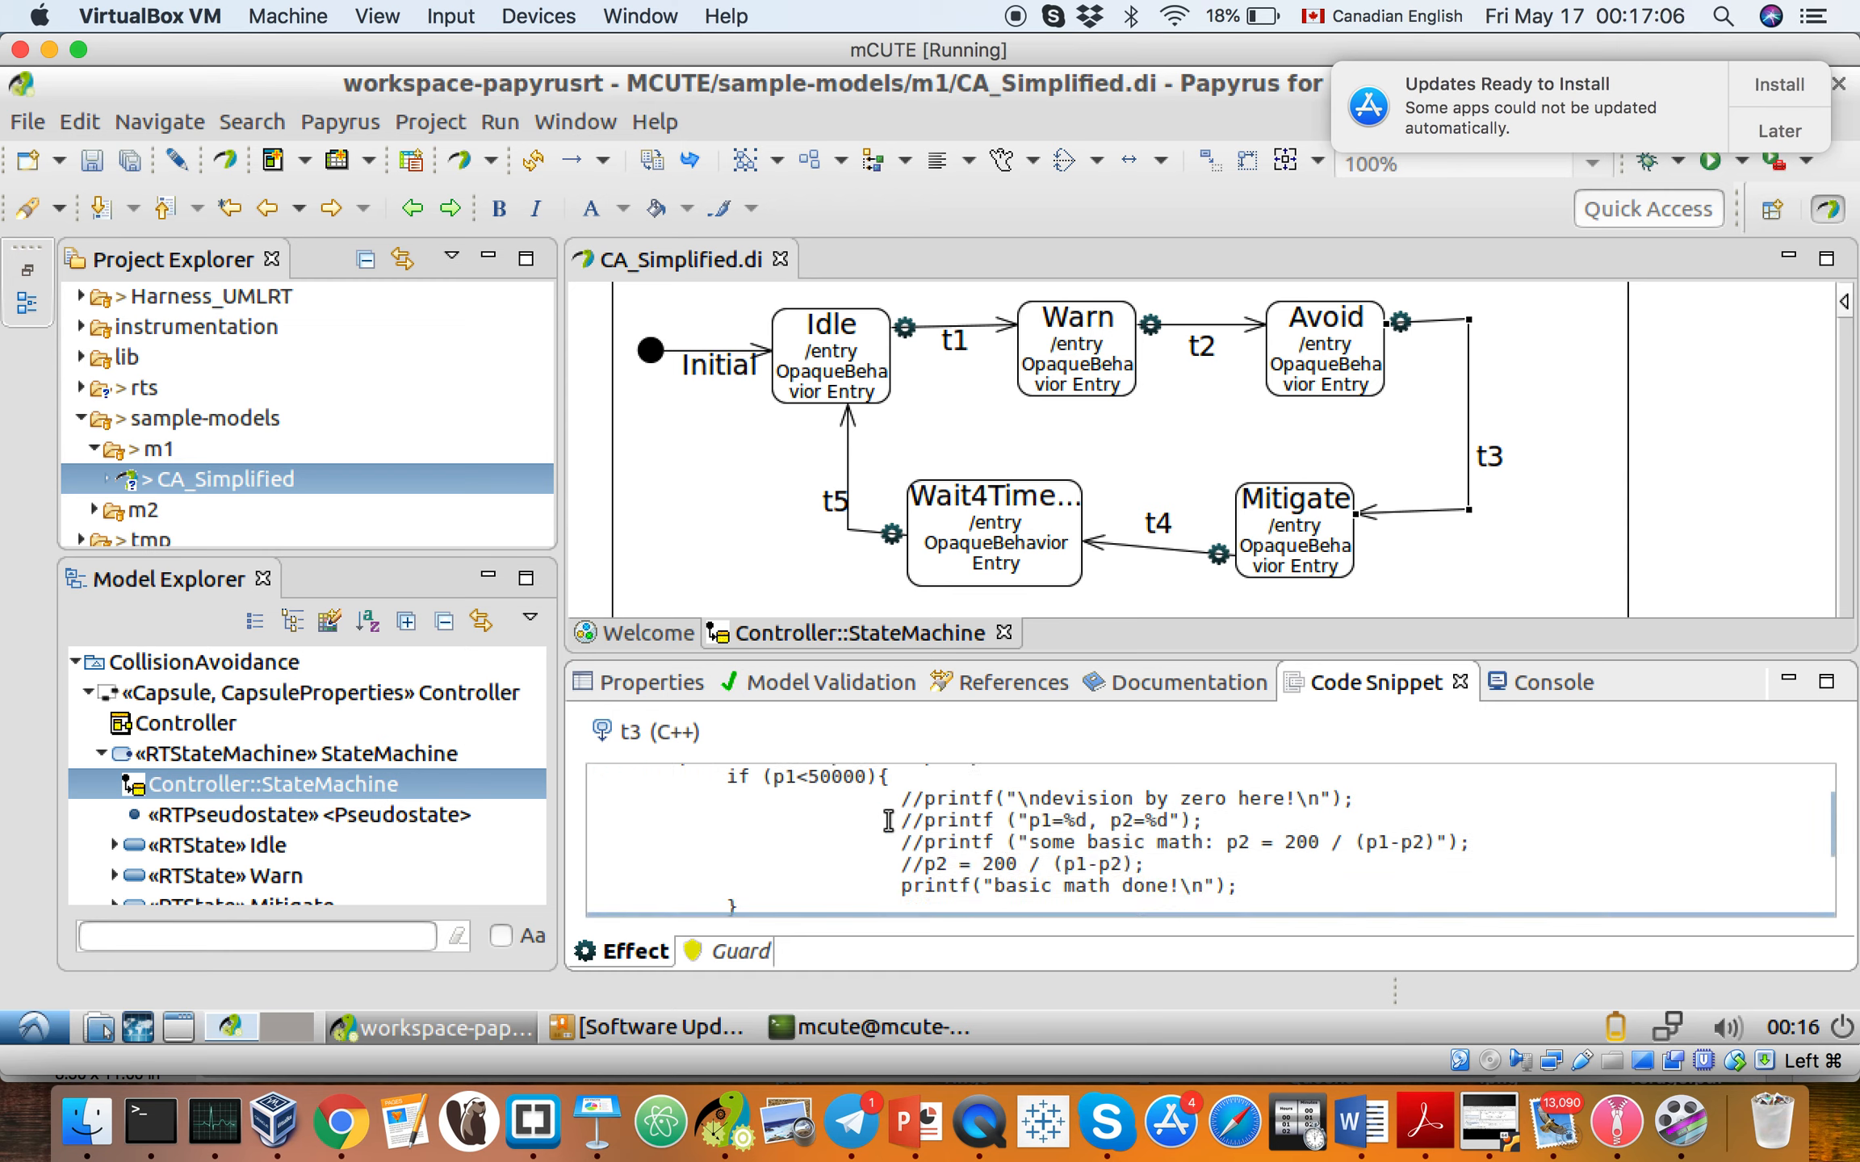
{"action": "scroll", "coordinate": [887, 820], "scroll_direction": "up", "scroll_amount": 3}
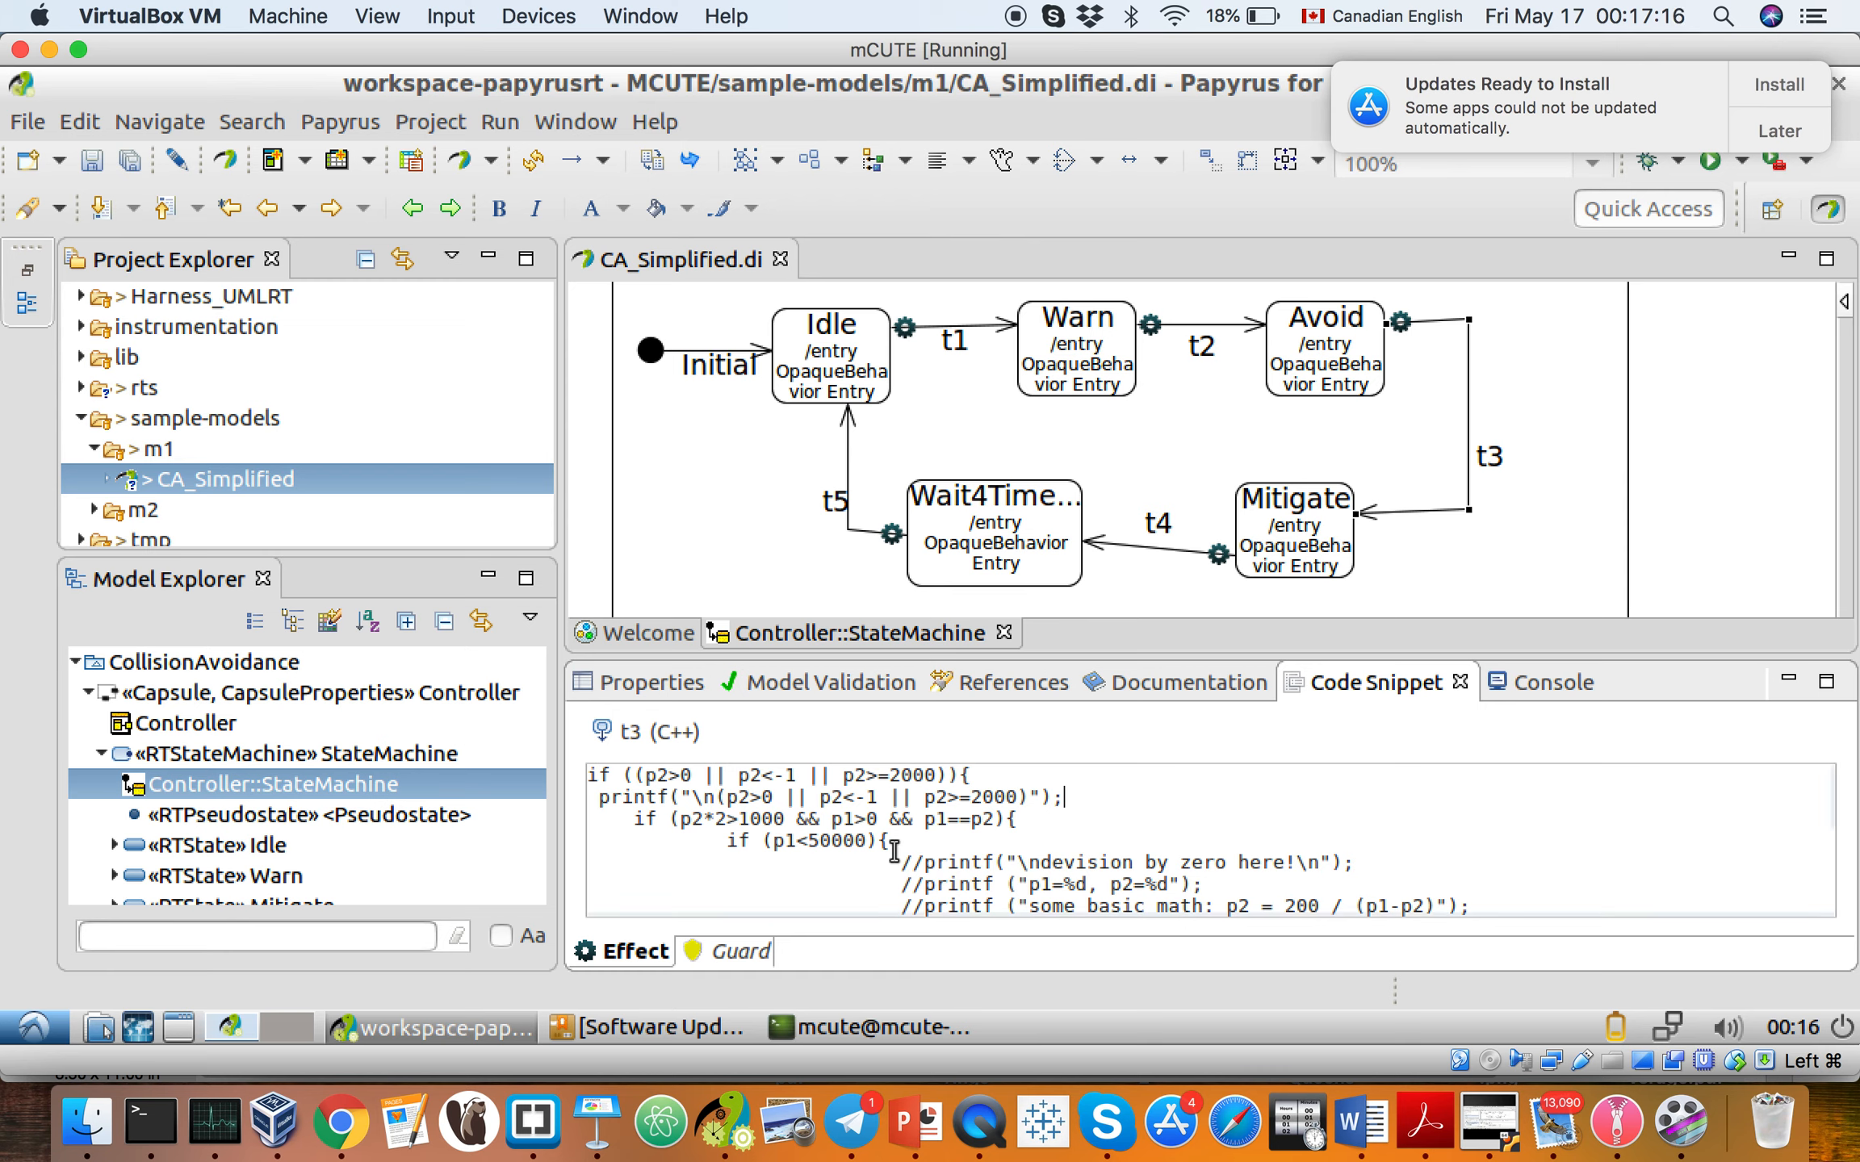
{"action": "scroll", "coordinate": [894, 849], "scroll_direction": "down", "scroll_amount": 1}
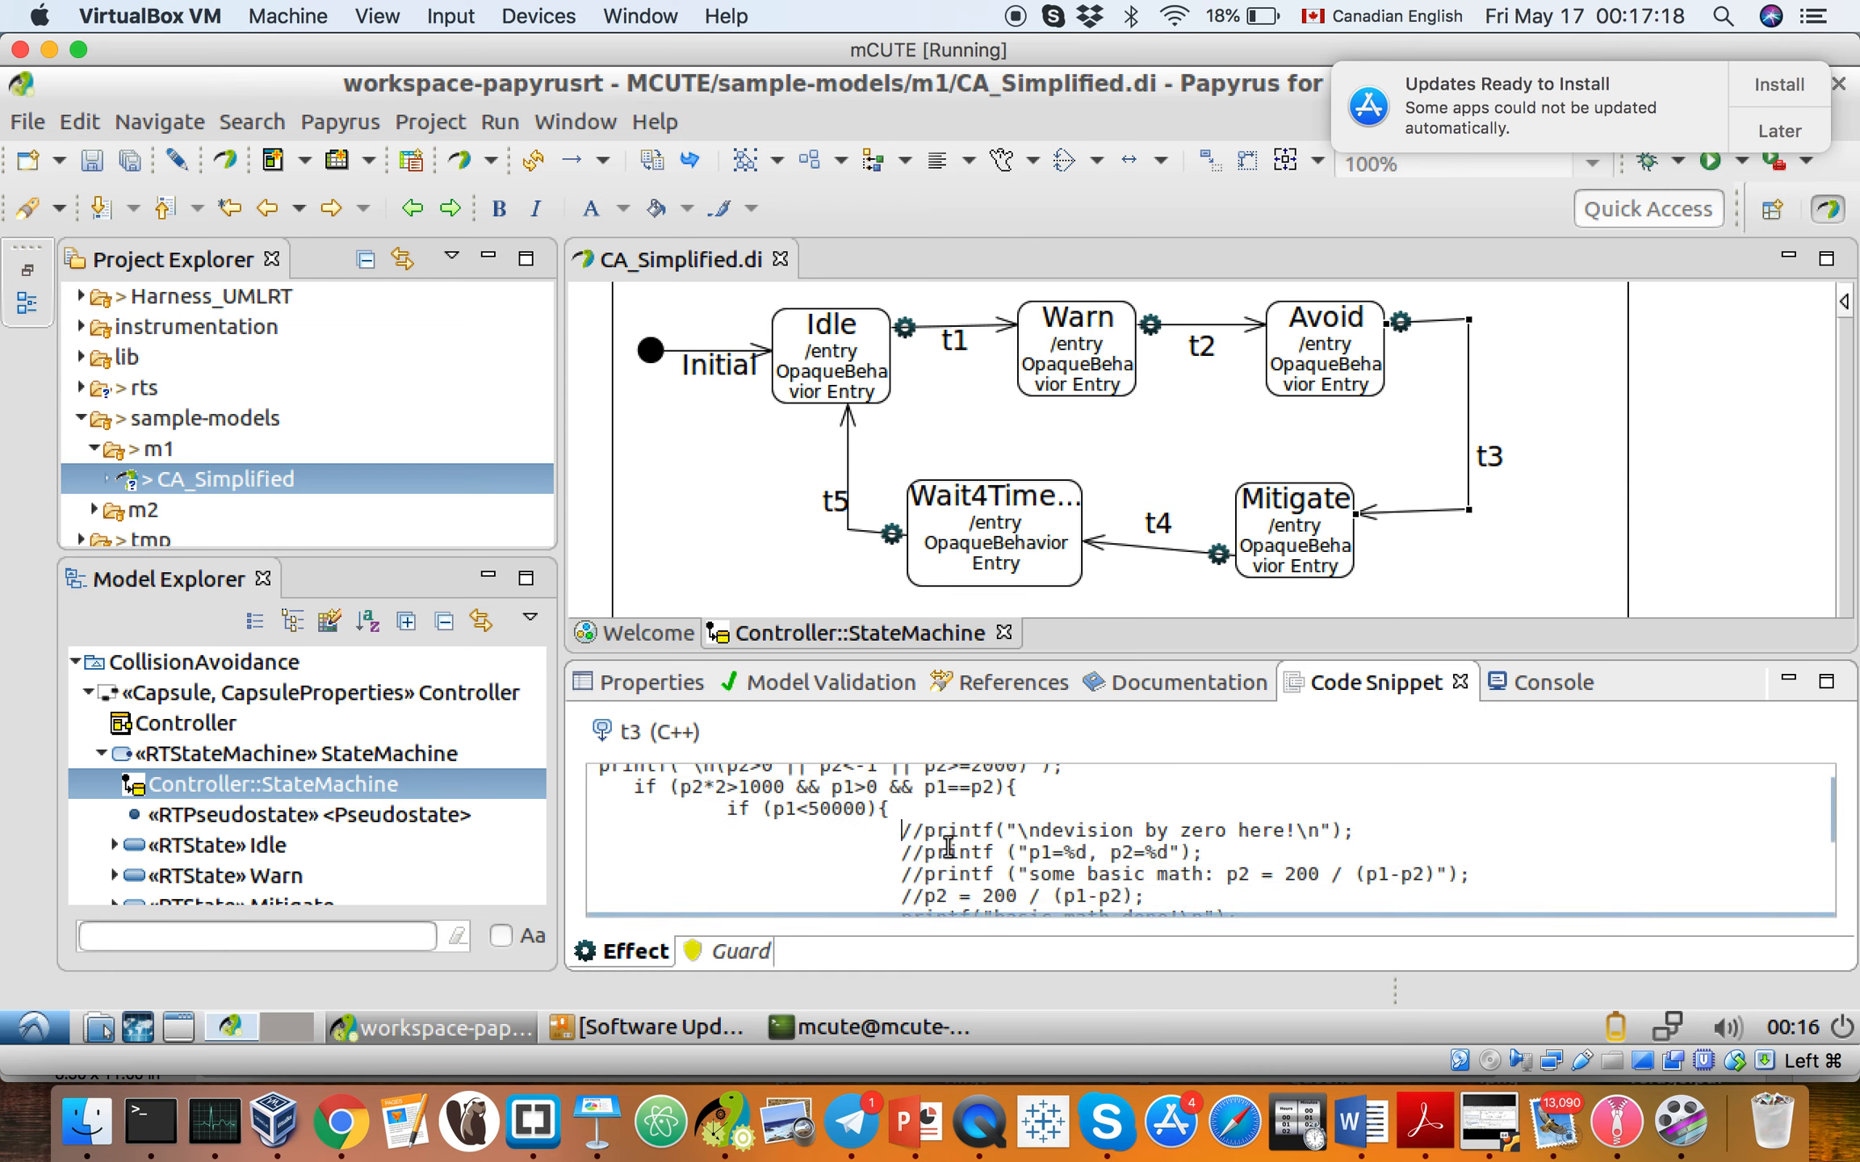
{"action": "left_click_drag", "start_coordinate": [901, 830], "coordinate": [1134, 893]}
{"action": "left_click", "coordinate": [1134, 894]}
{"action": "left_click_drag", "start_coordinate": [714, 807], "coordinate": [950, 807]}
{"action": "scroll", "coordinate": [949, 807], "scroll_direction": "up", "scroll_amount": 1}
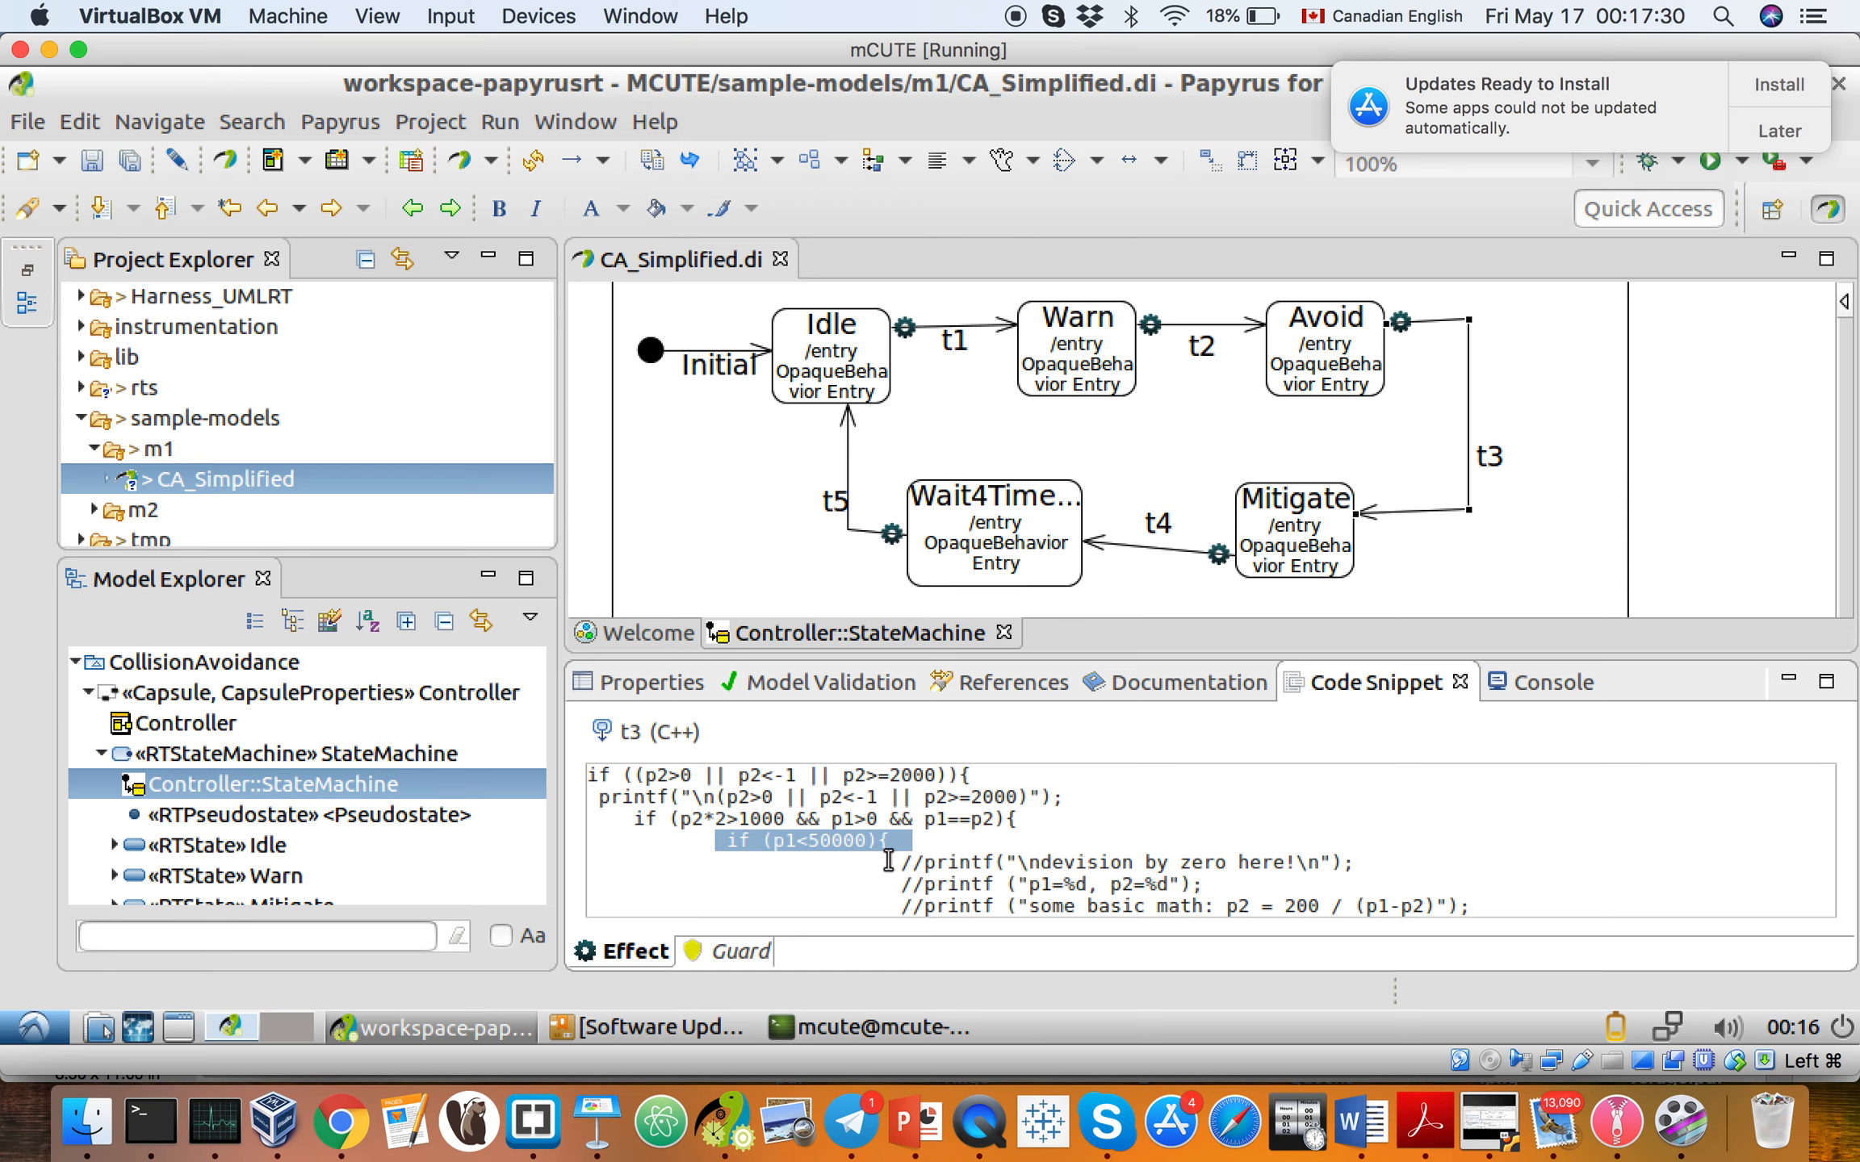
{"action": "scroll", "coordinate": [887, 860], "scroll_direction": "down", "scroll_amount": 2}
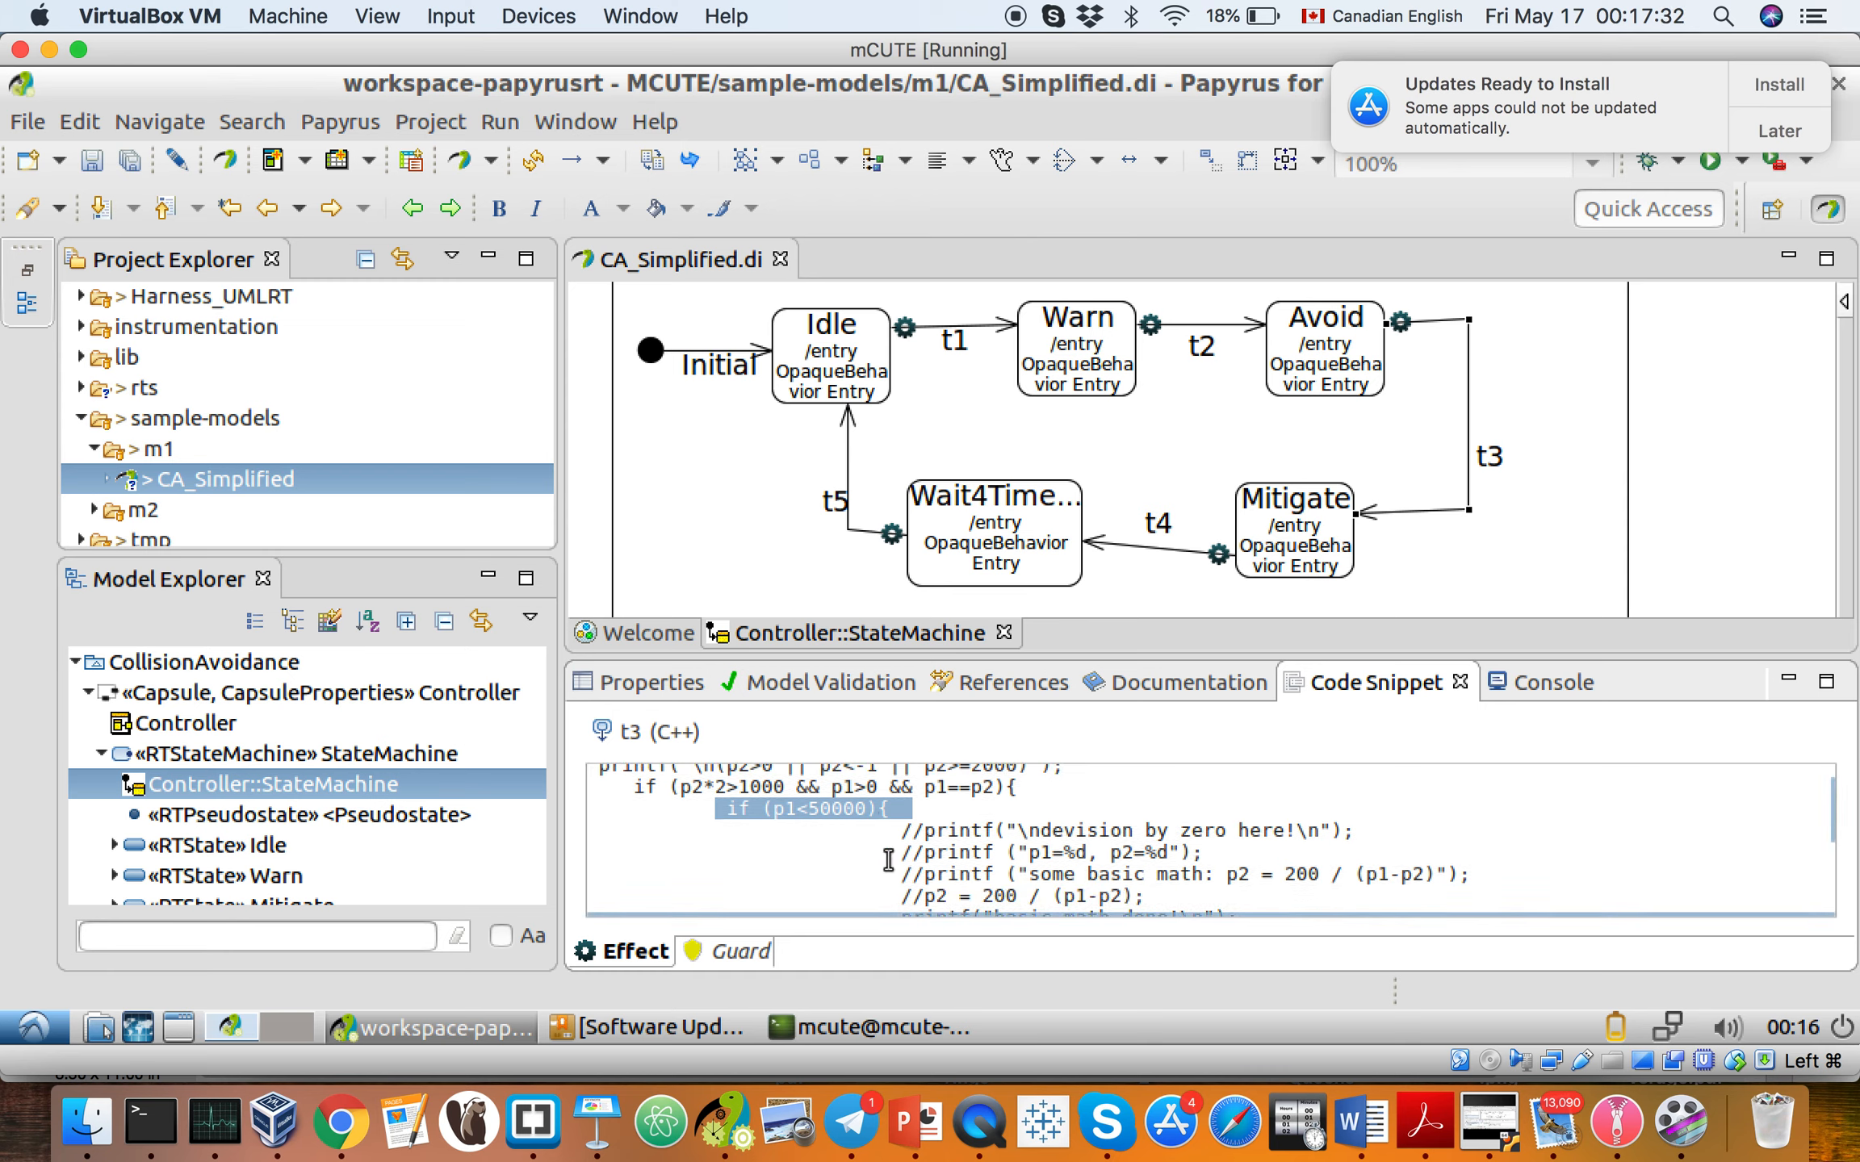
{"action": "scroll", "coordinate": [888, 861], "scroll_direction": "down", "scroll_amount": 1}
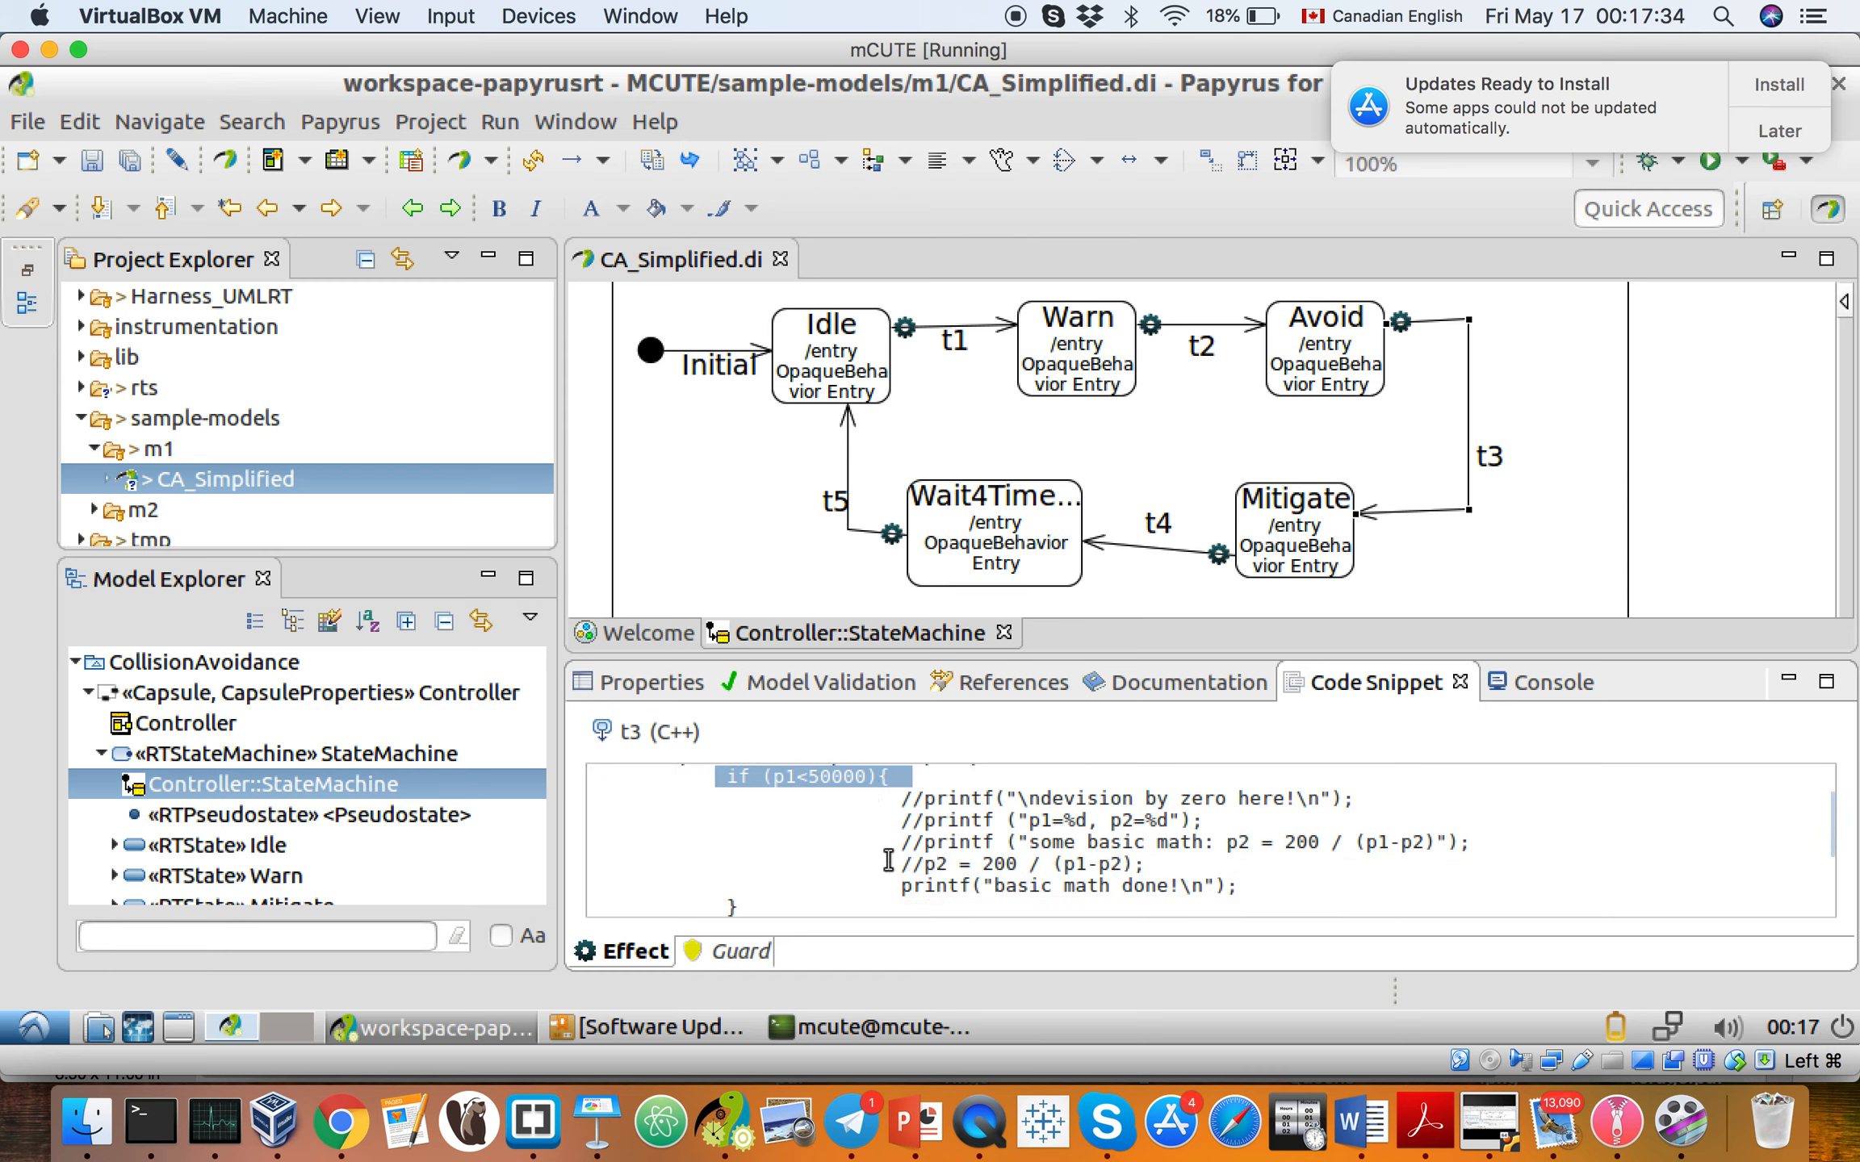
{"action": "scroll", "coordinate": [888, 860], "scroll_direction": "up", "scroll_amount": 3}
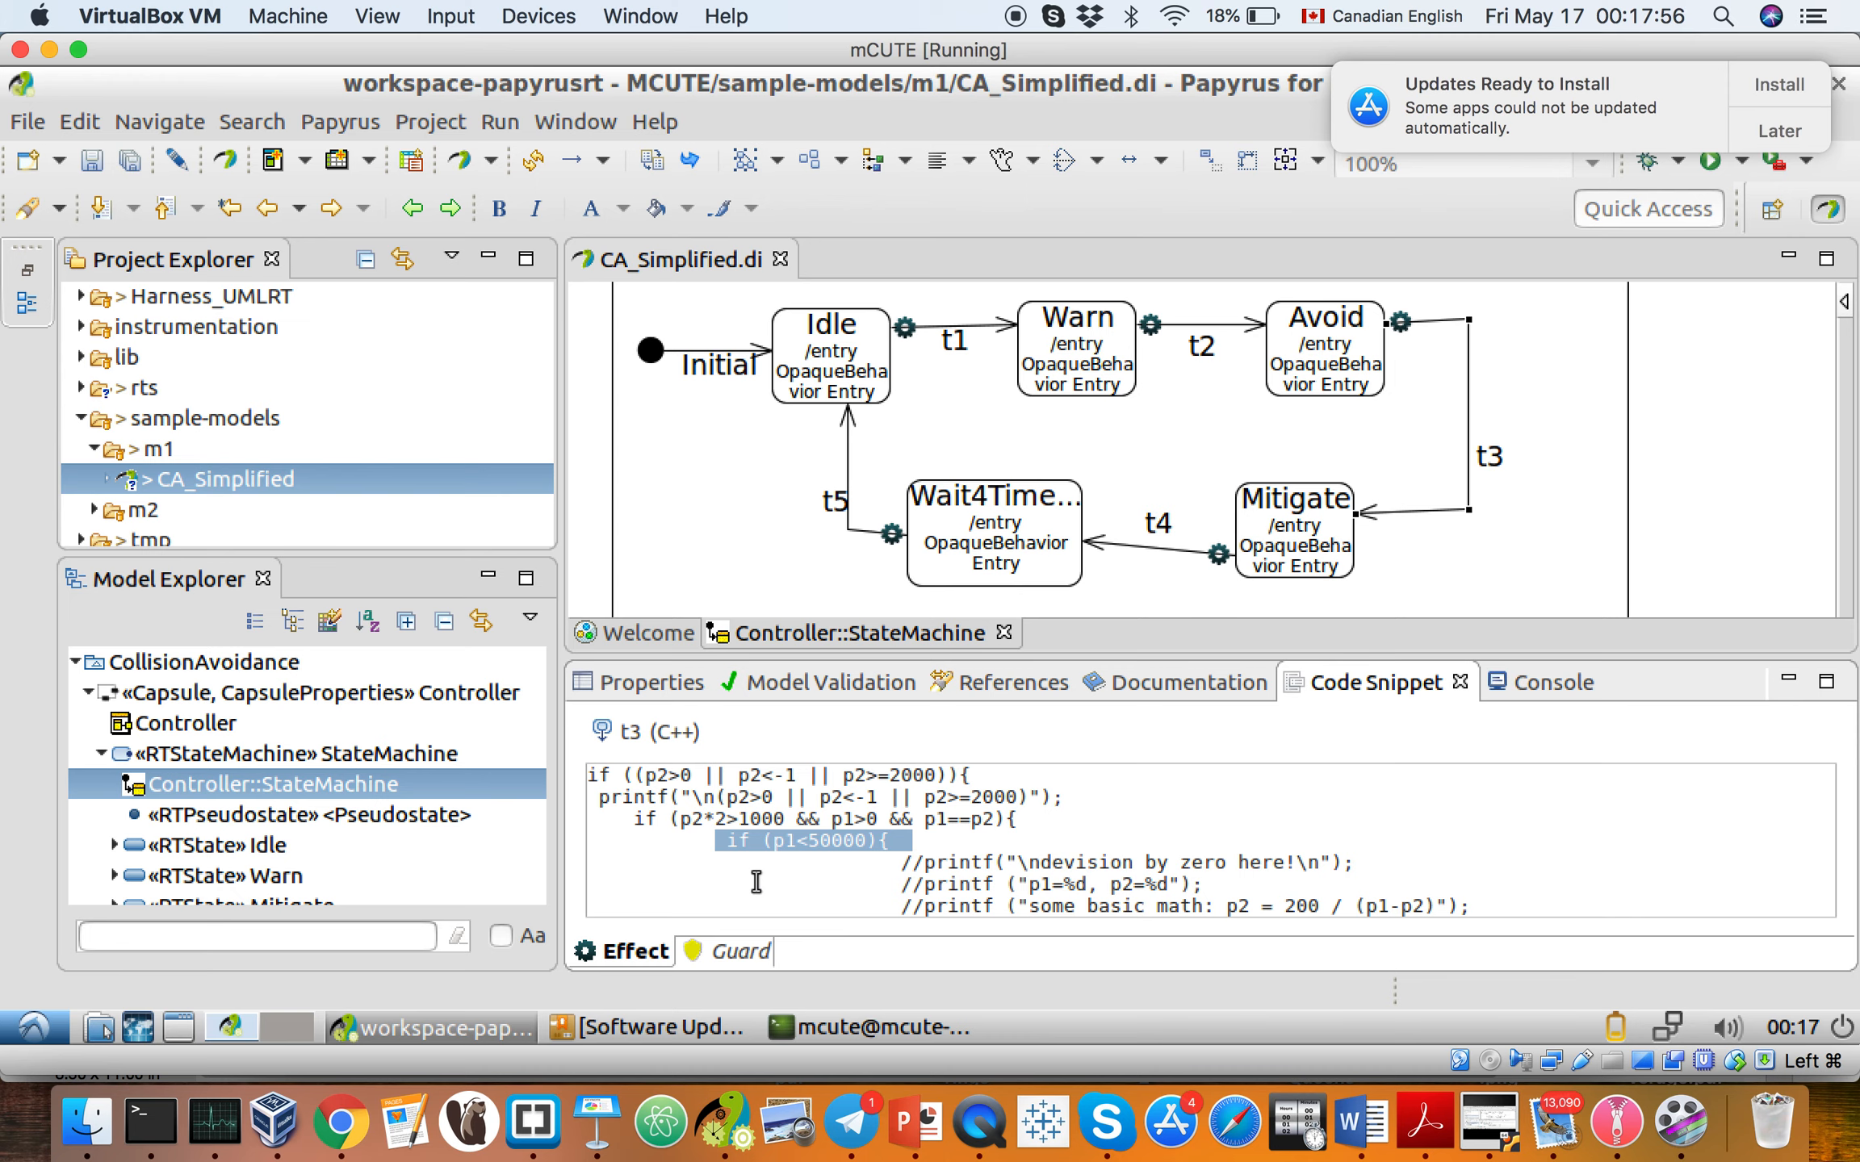
Open the mCUTE test configuration for the Controller capsule
{"action": "left_click", "coordinate": [195, 691]}
{"action": "right_click", "coordinate": [194, 693]}
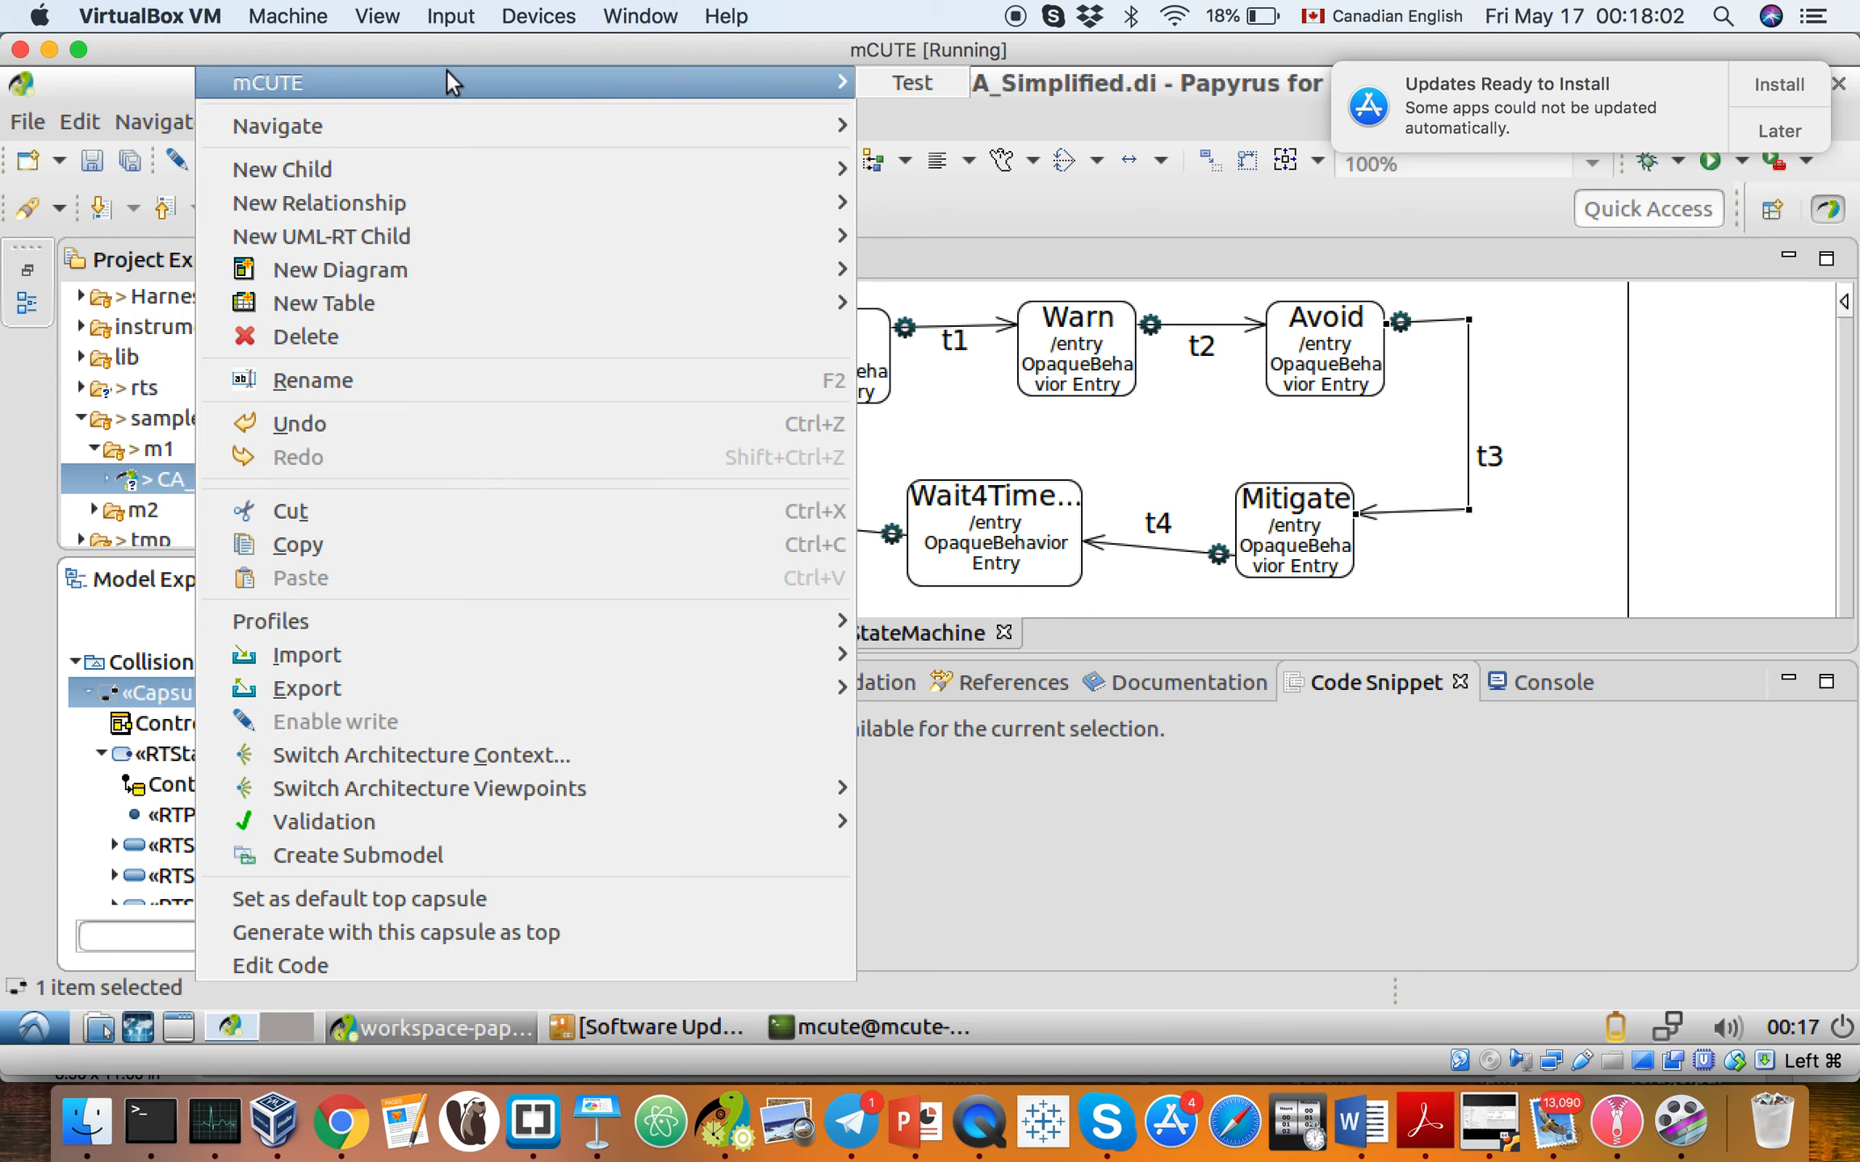
{"action": "left_click", "coordinate": [899, 83]}
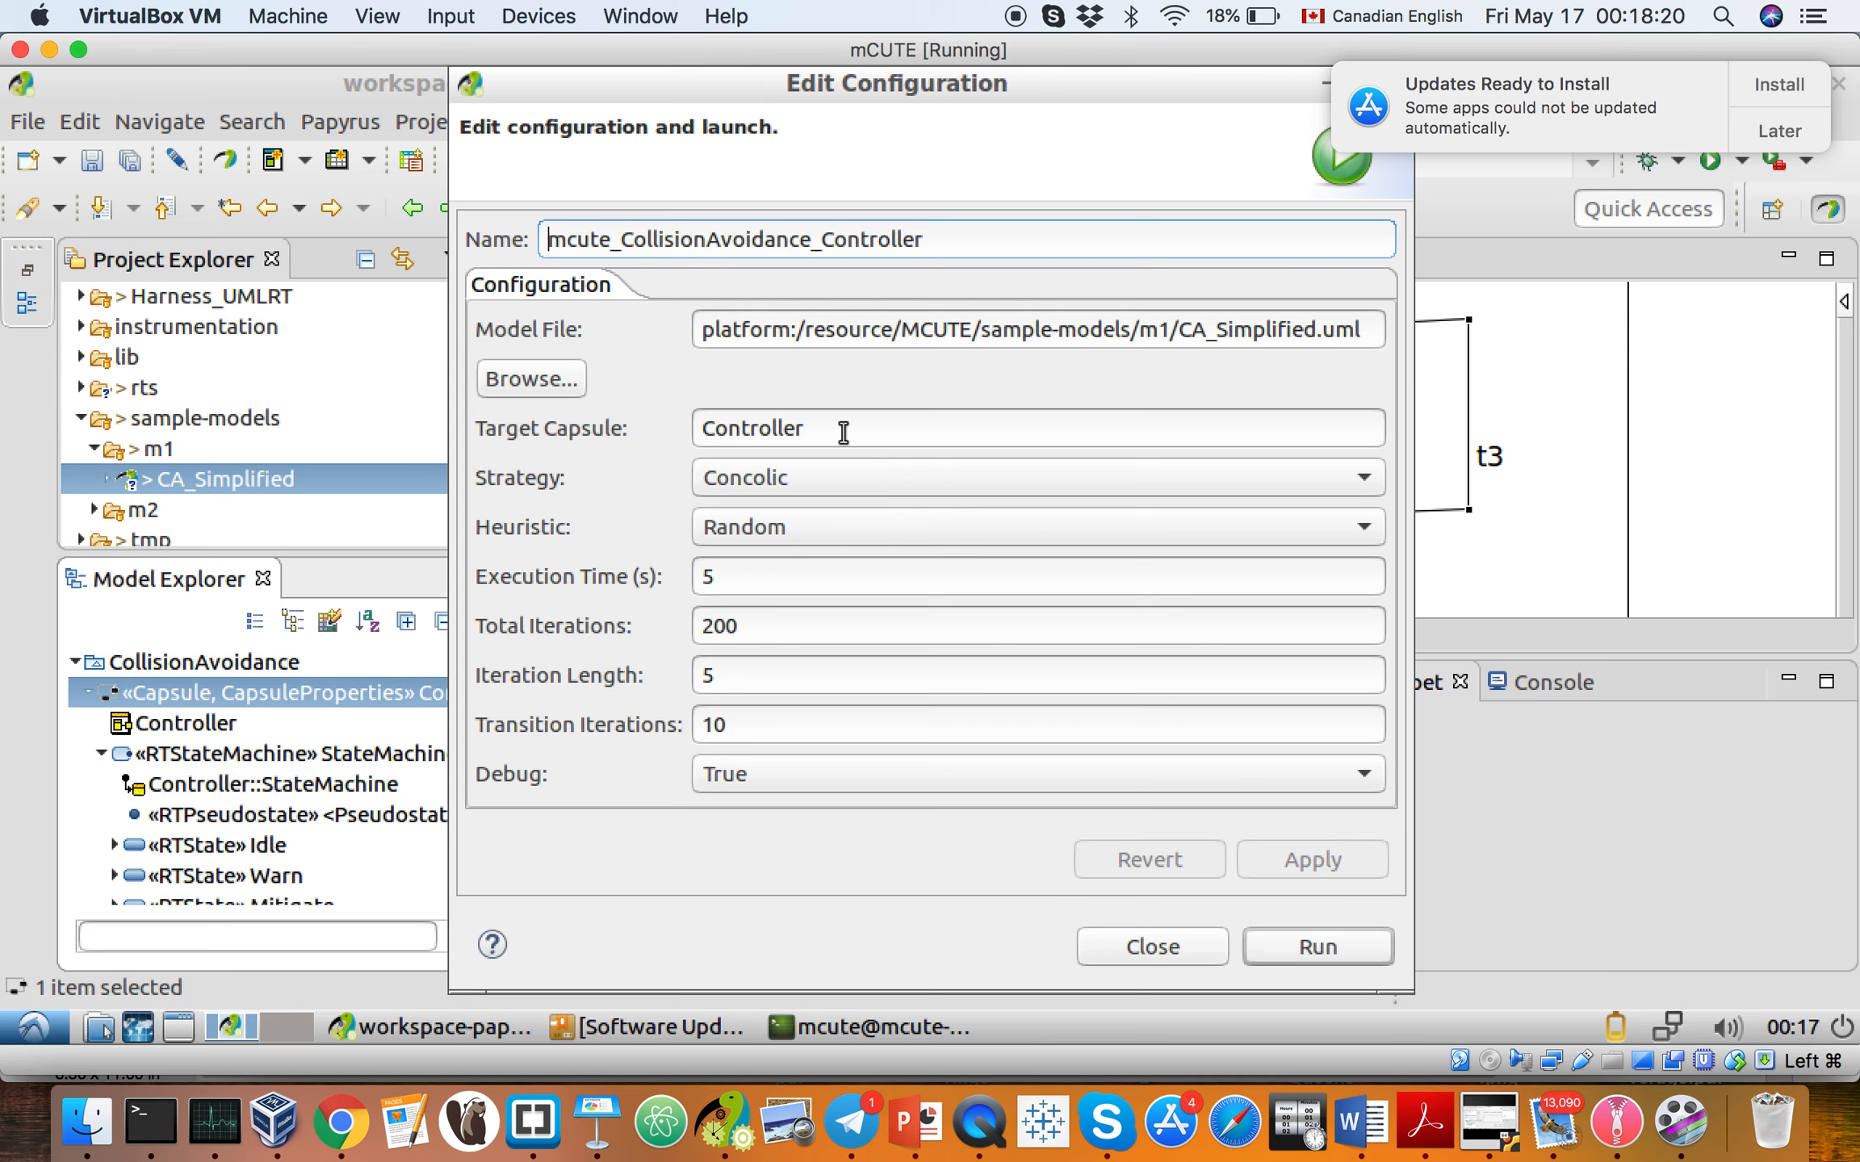
Review the strategy and heuristic options, execution time, iteration settings and debug choices in the test configuration
{"action": "left_click", "coordinate": [804, 477]}
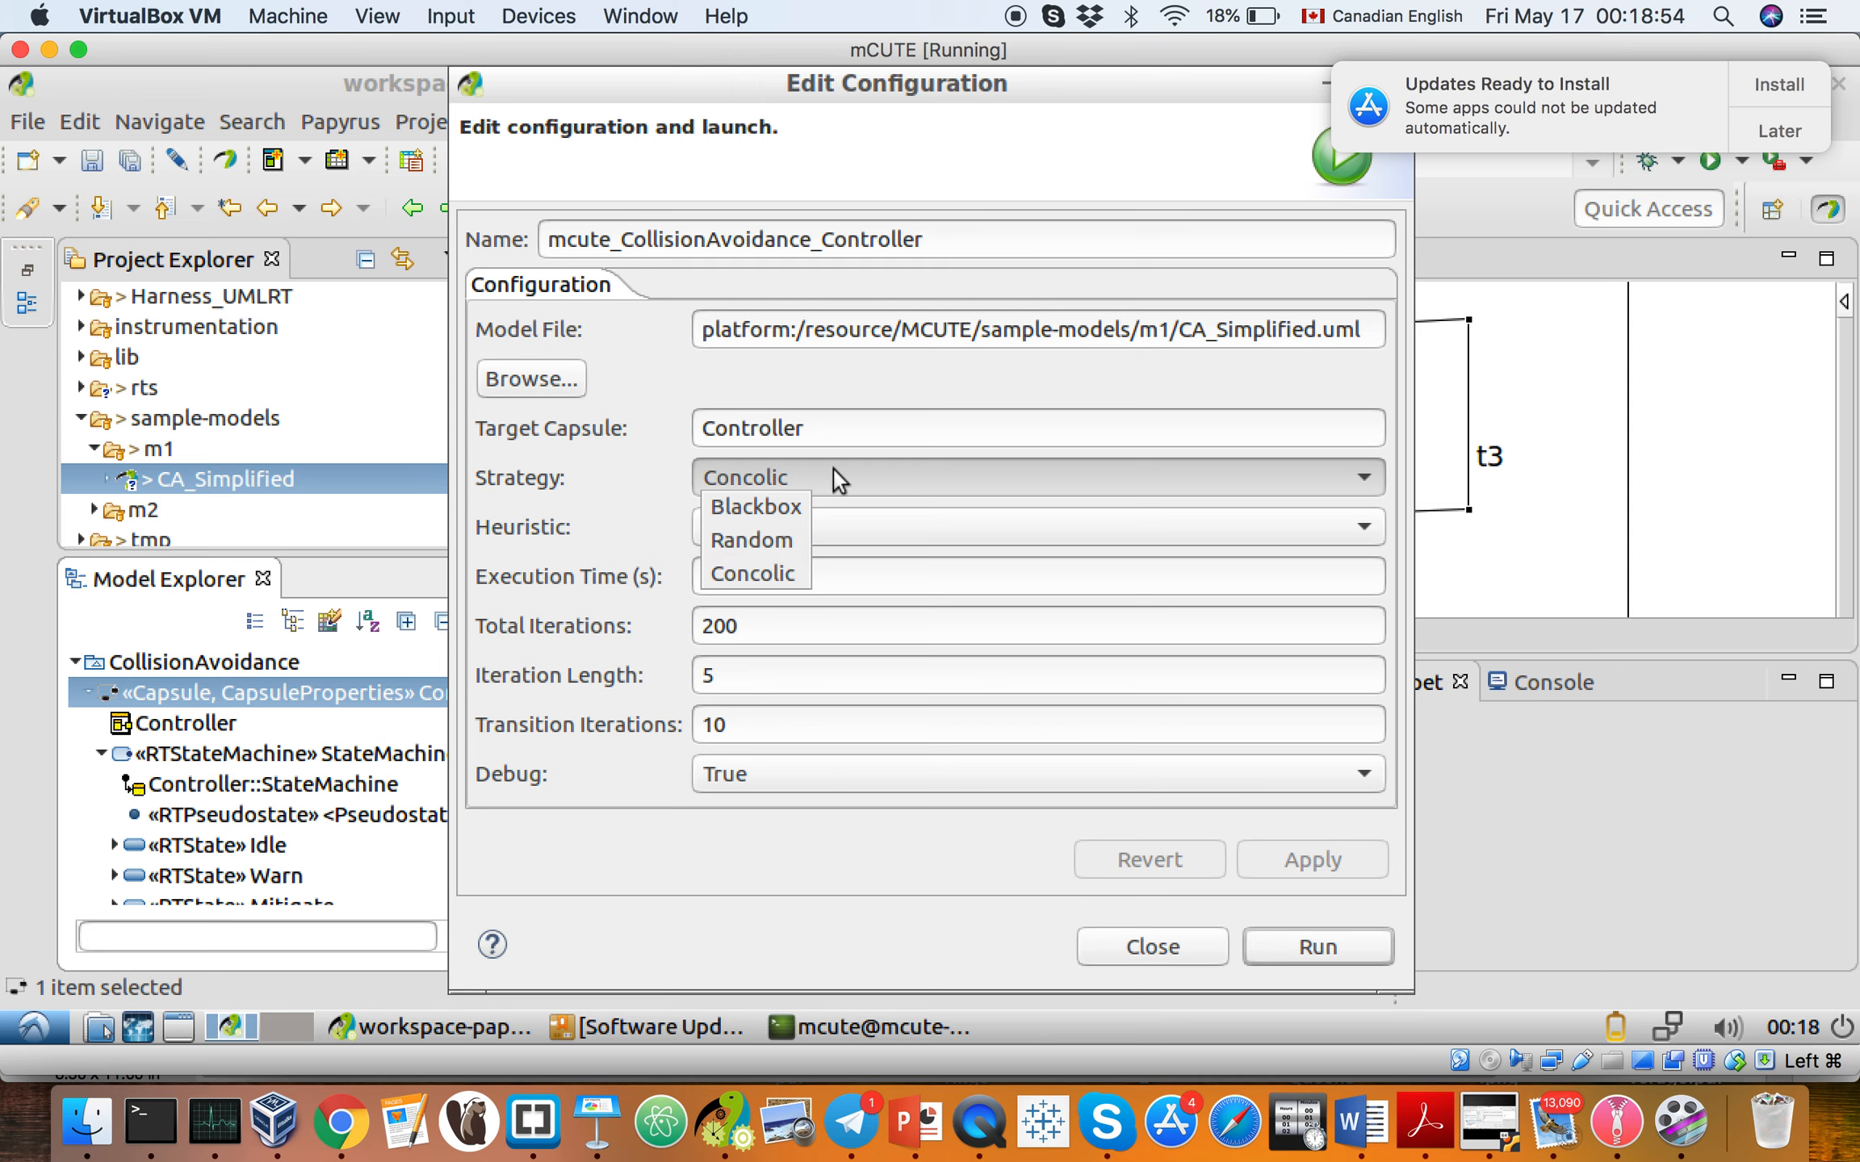
{"action": "left_click", "coordinate": [863, 483]}
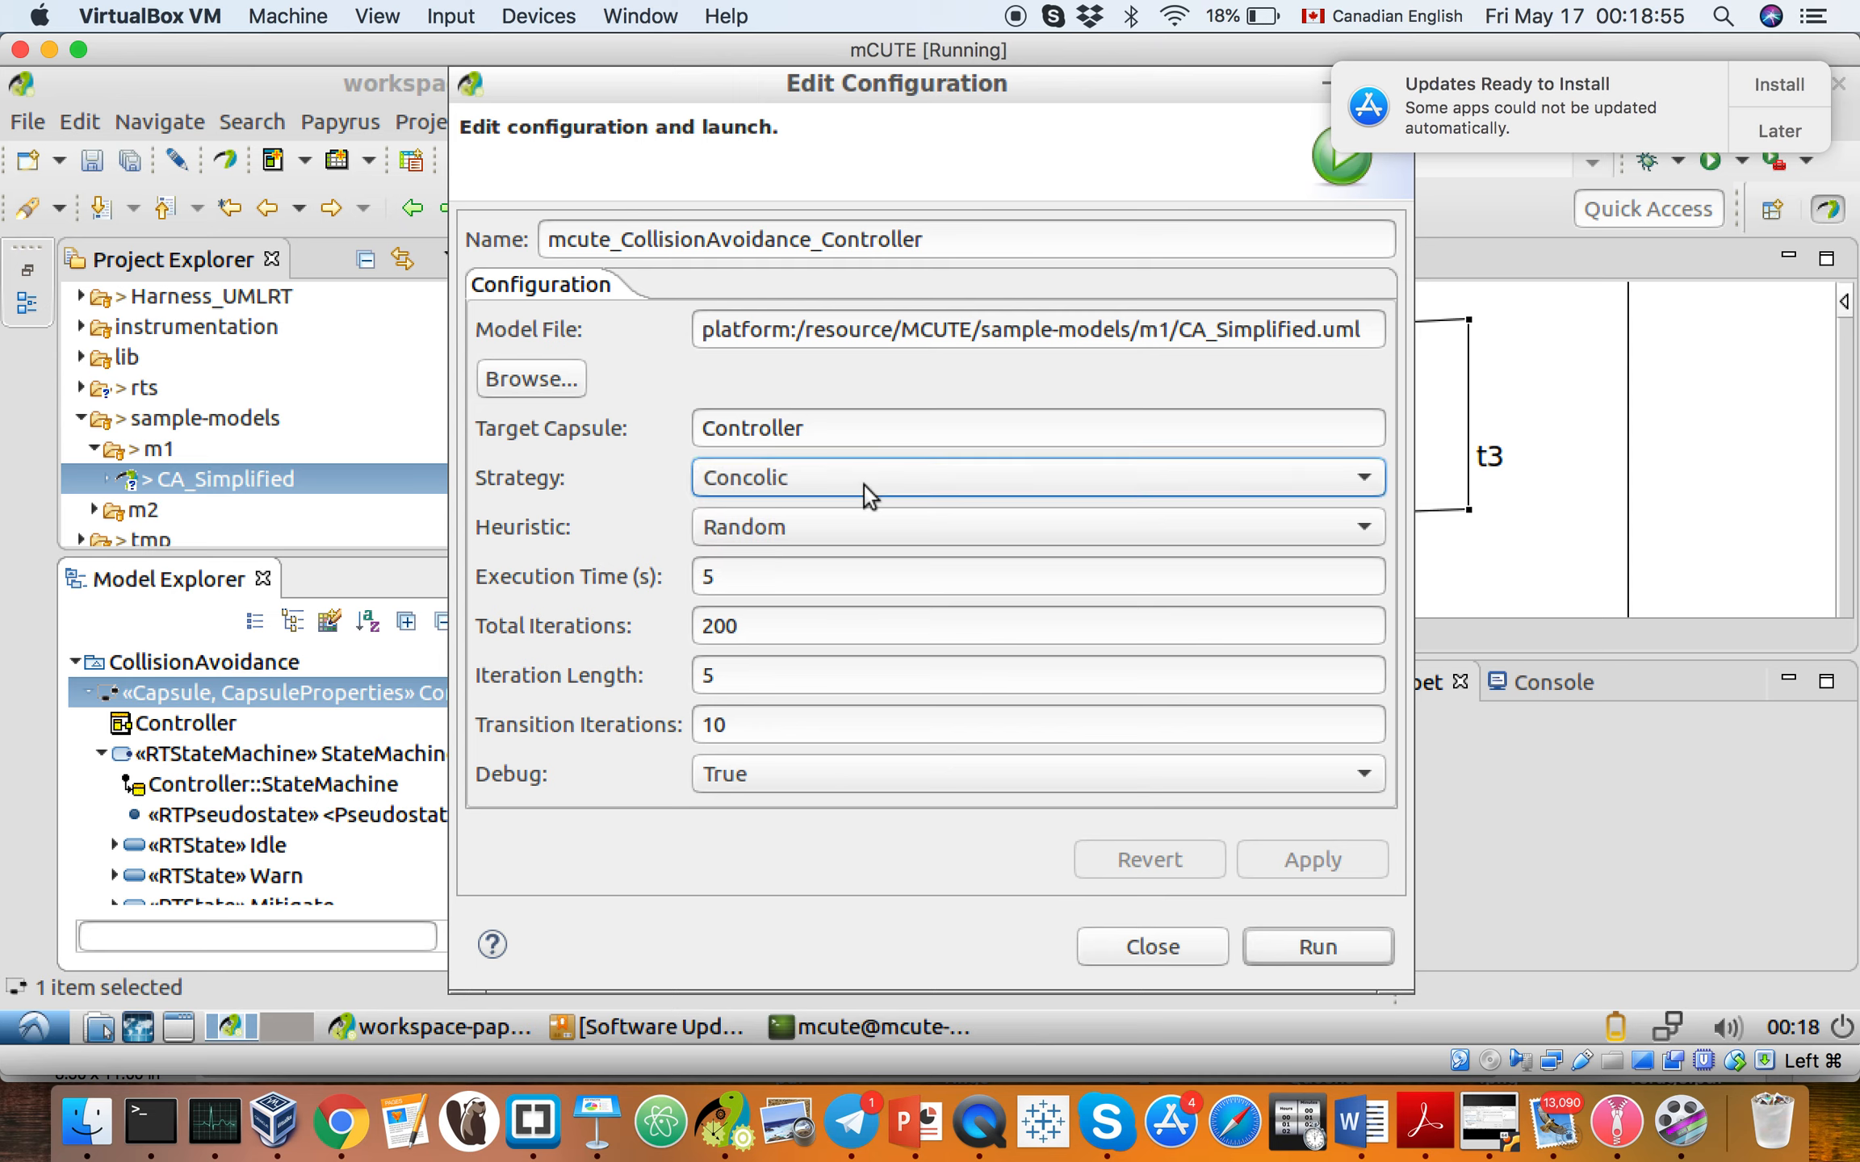
{"action": "left_click", "coordinate": [795, 520]}
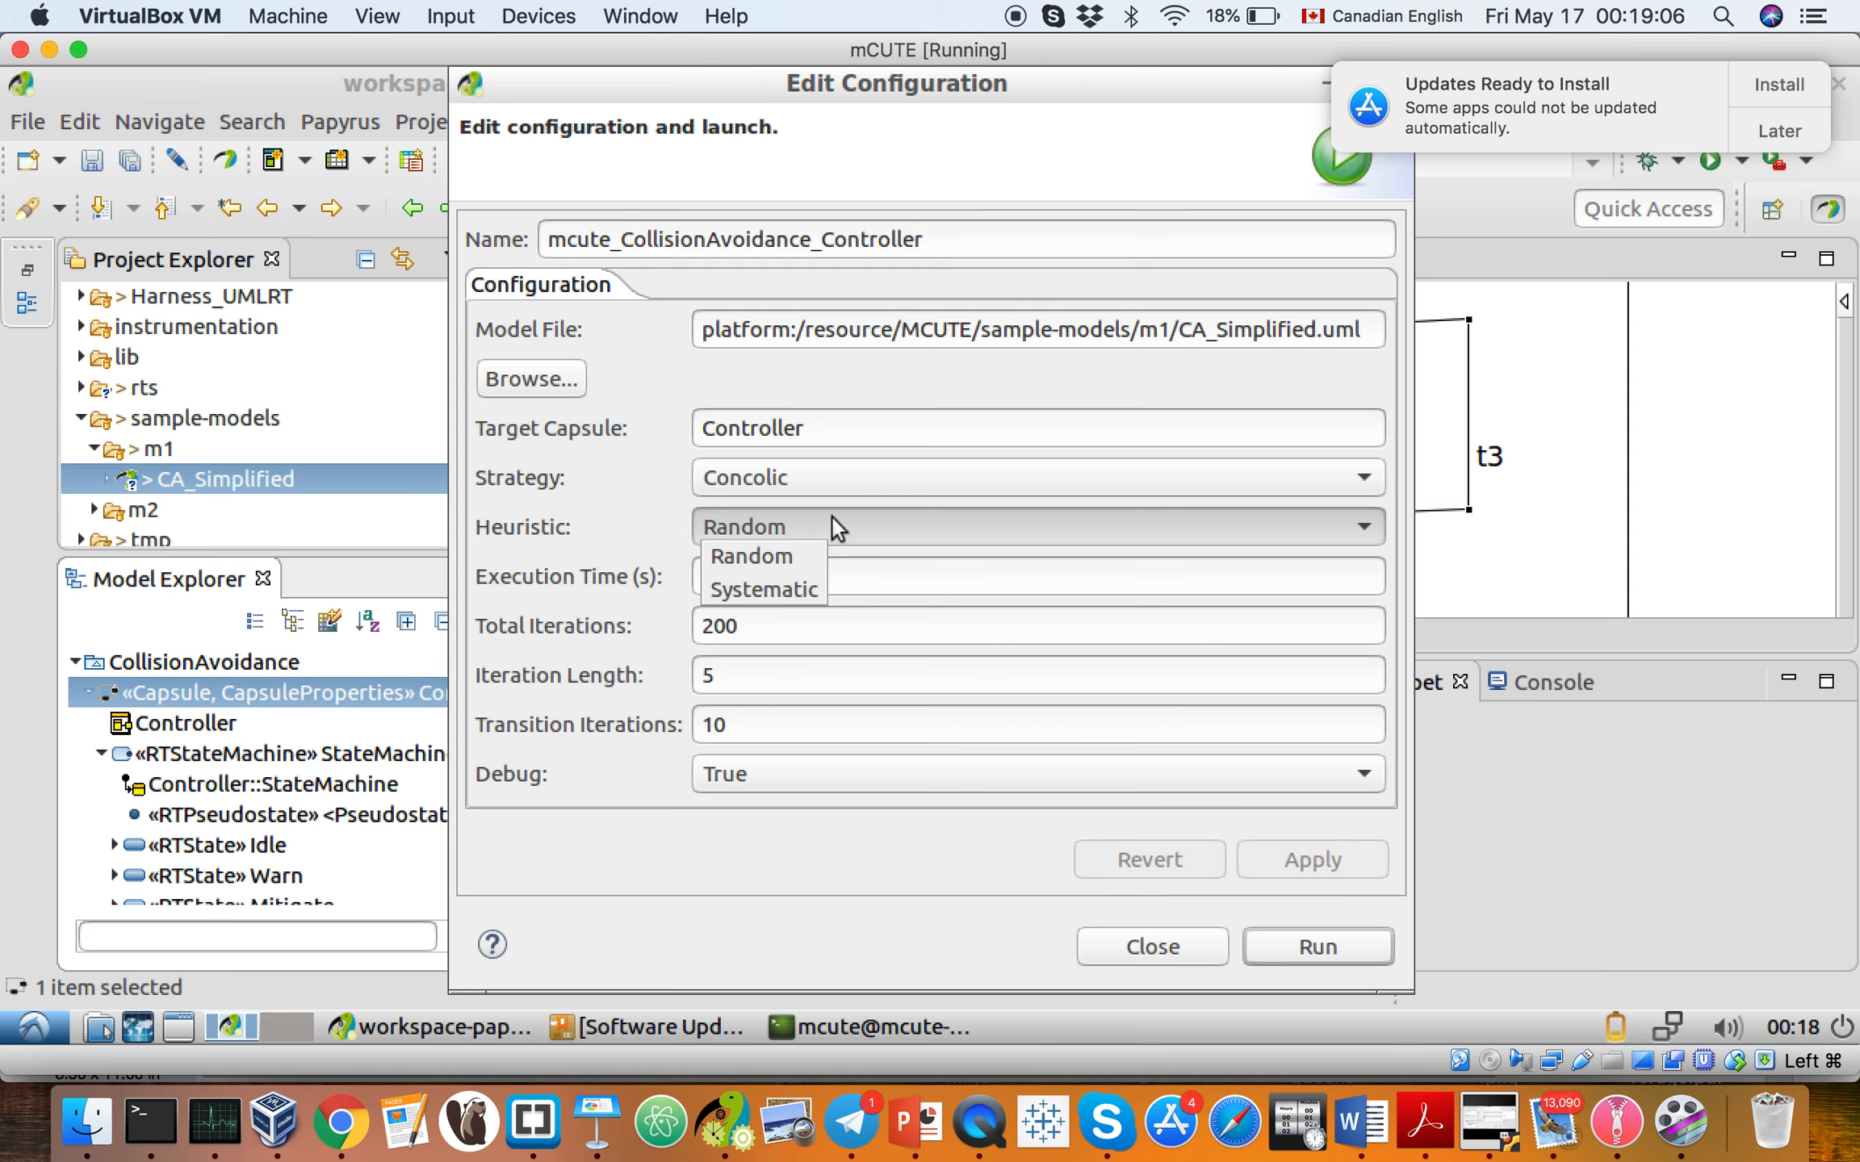
{"action": "left_click", "coordinate": [841, 520]}
{"action": "left_click", "coordinate": [832, 579]}
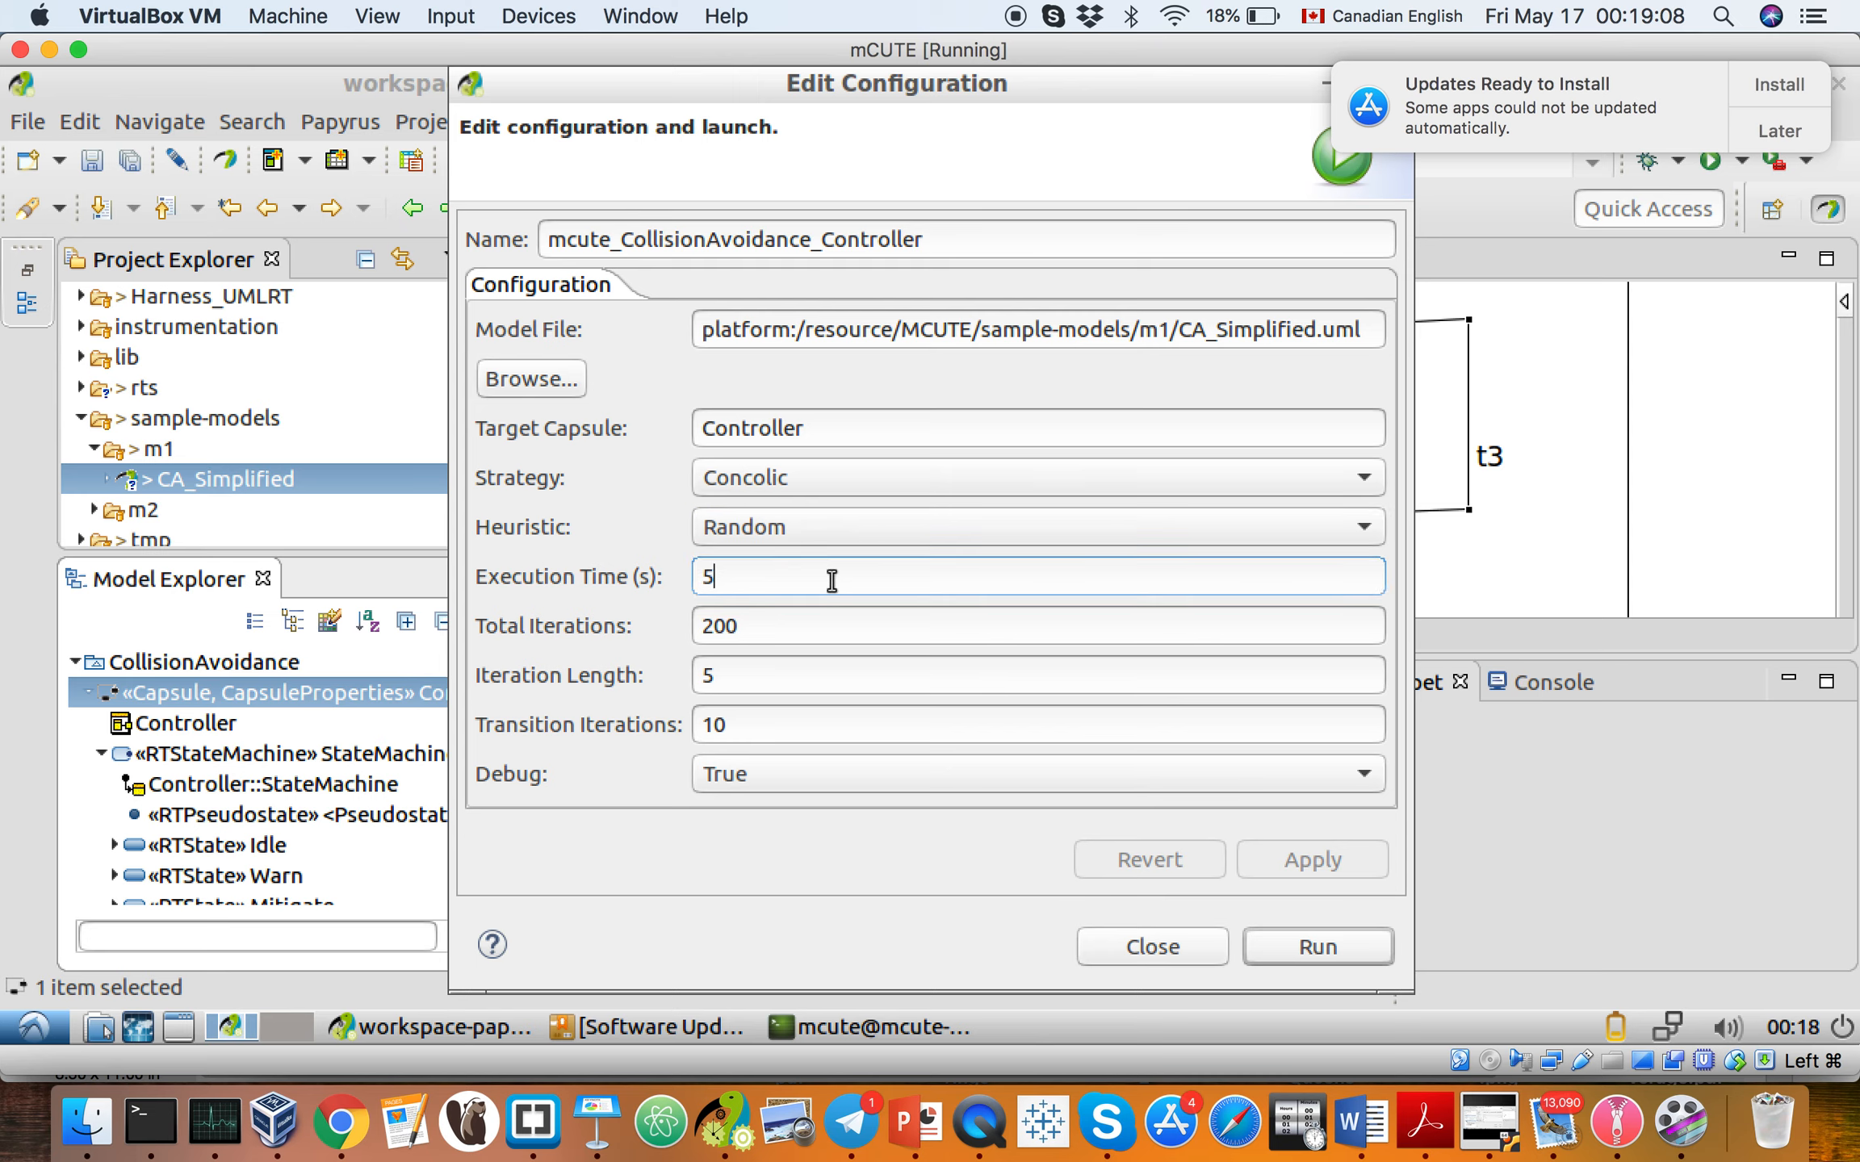
{"action": "left_click", "coordinate": [775, 623]}
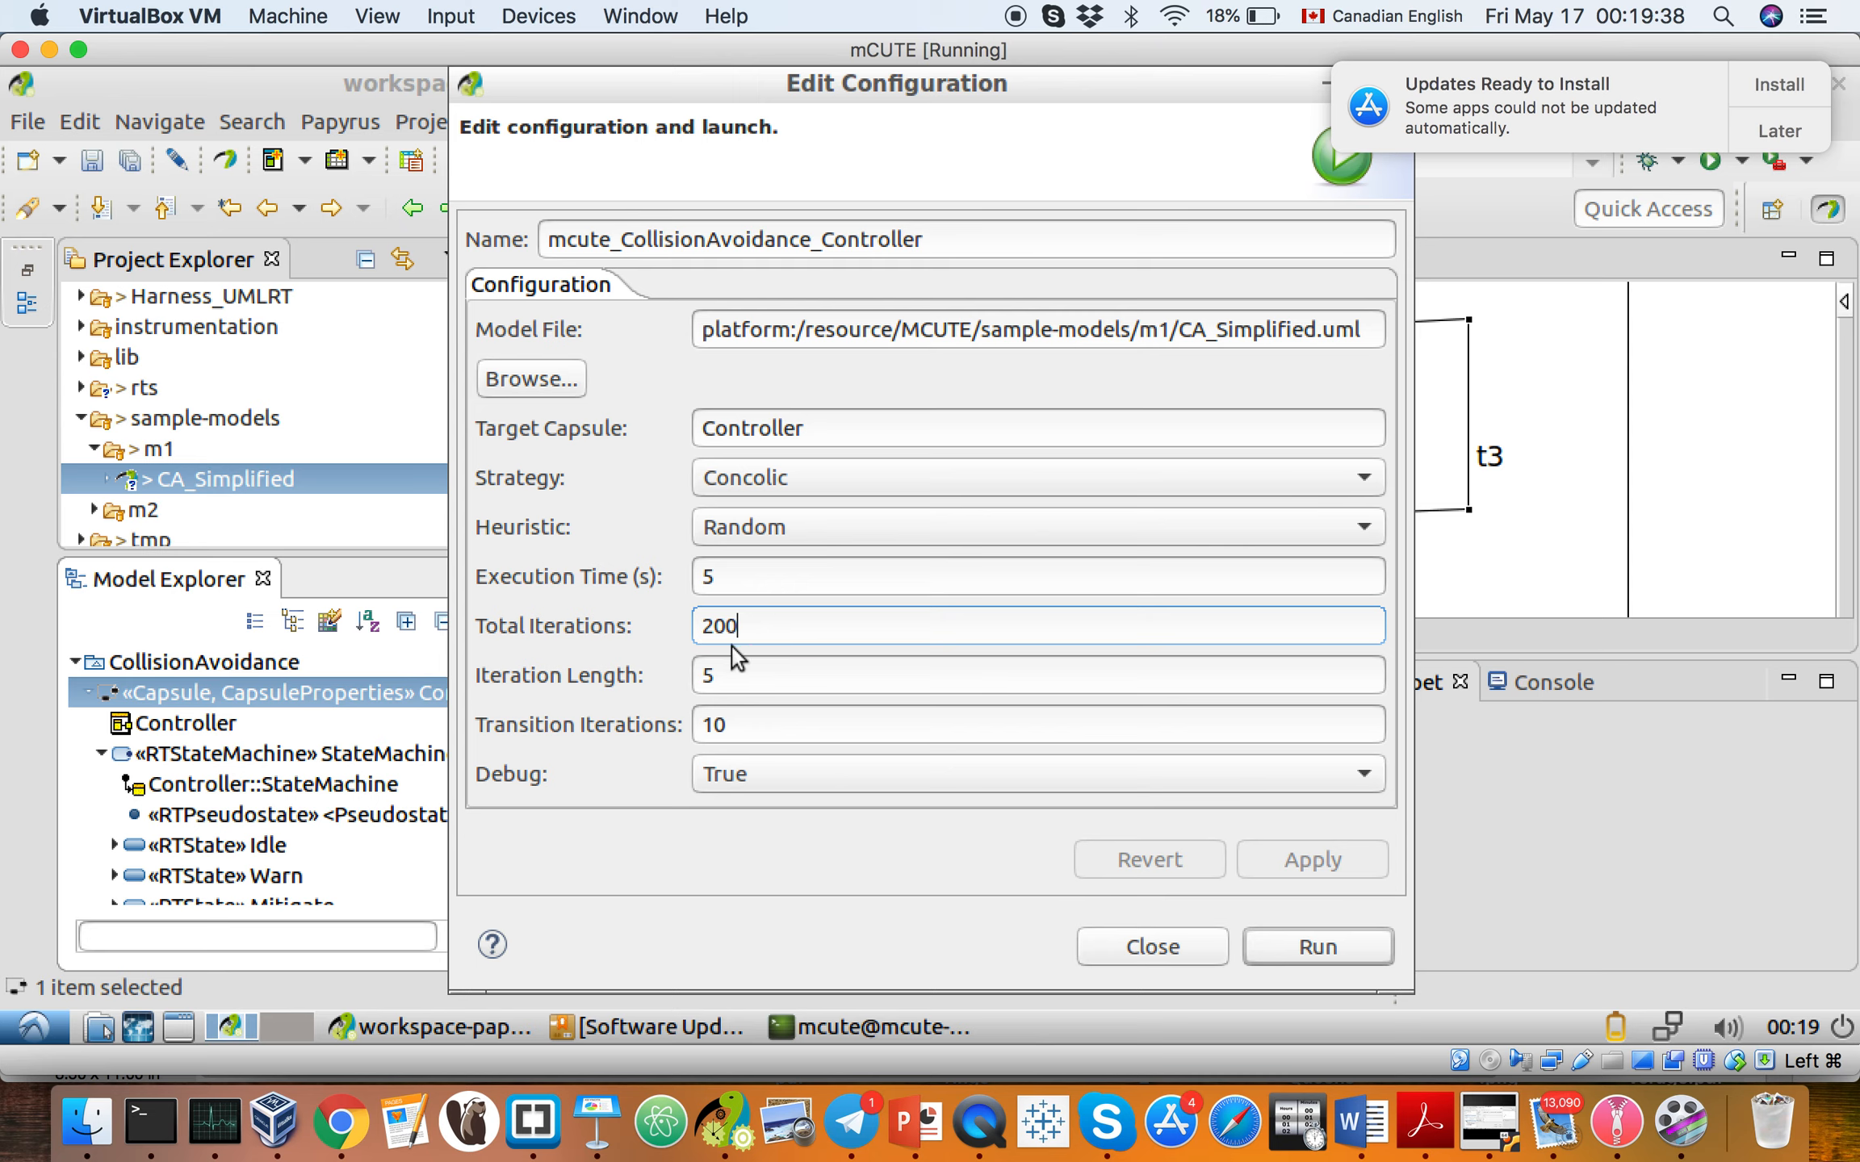
{"action": "left_click", "coordinate": [743, 677]}
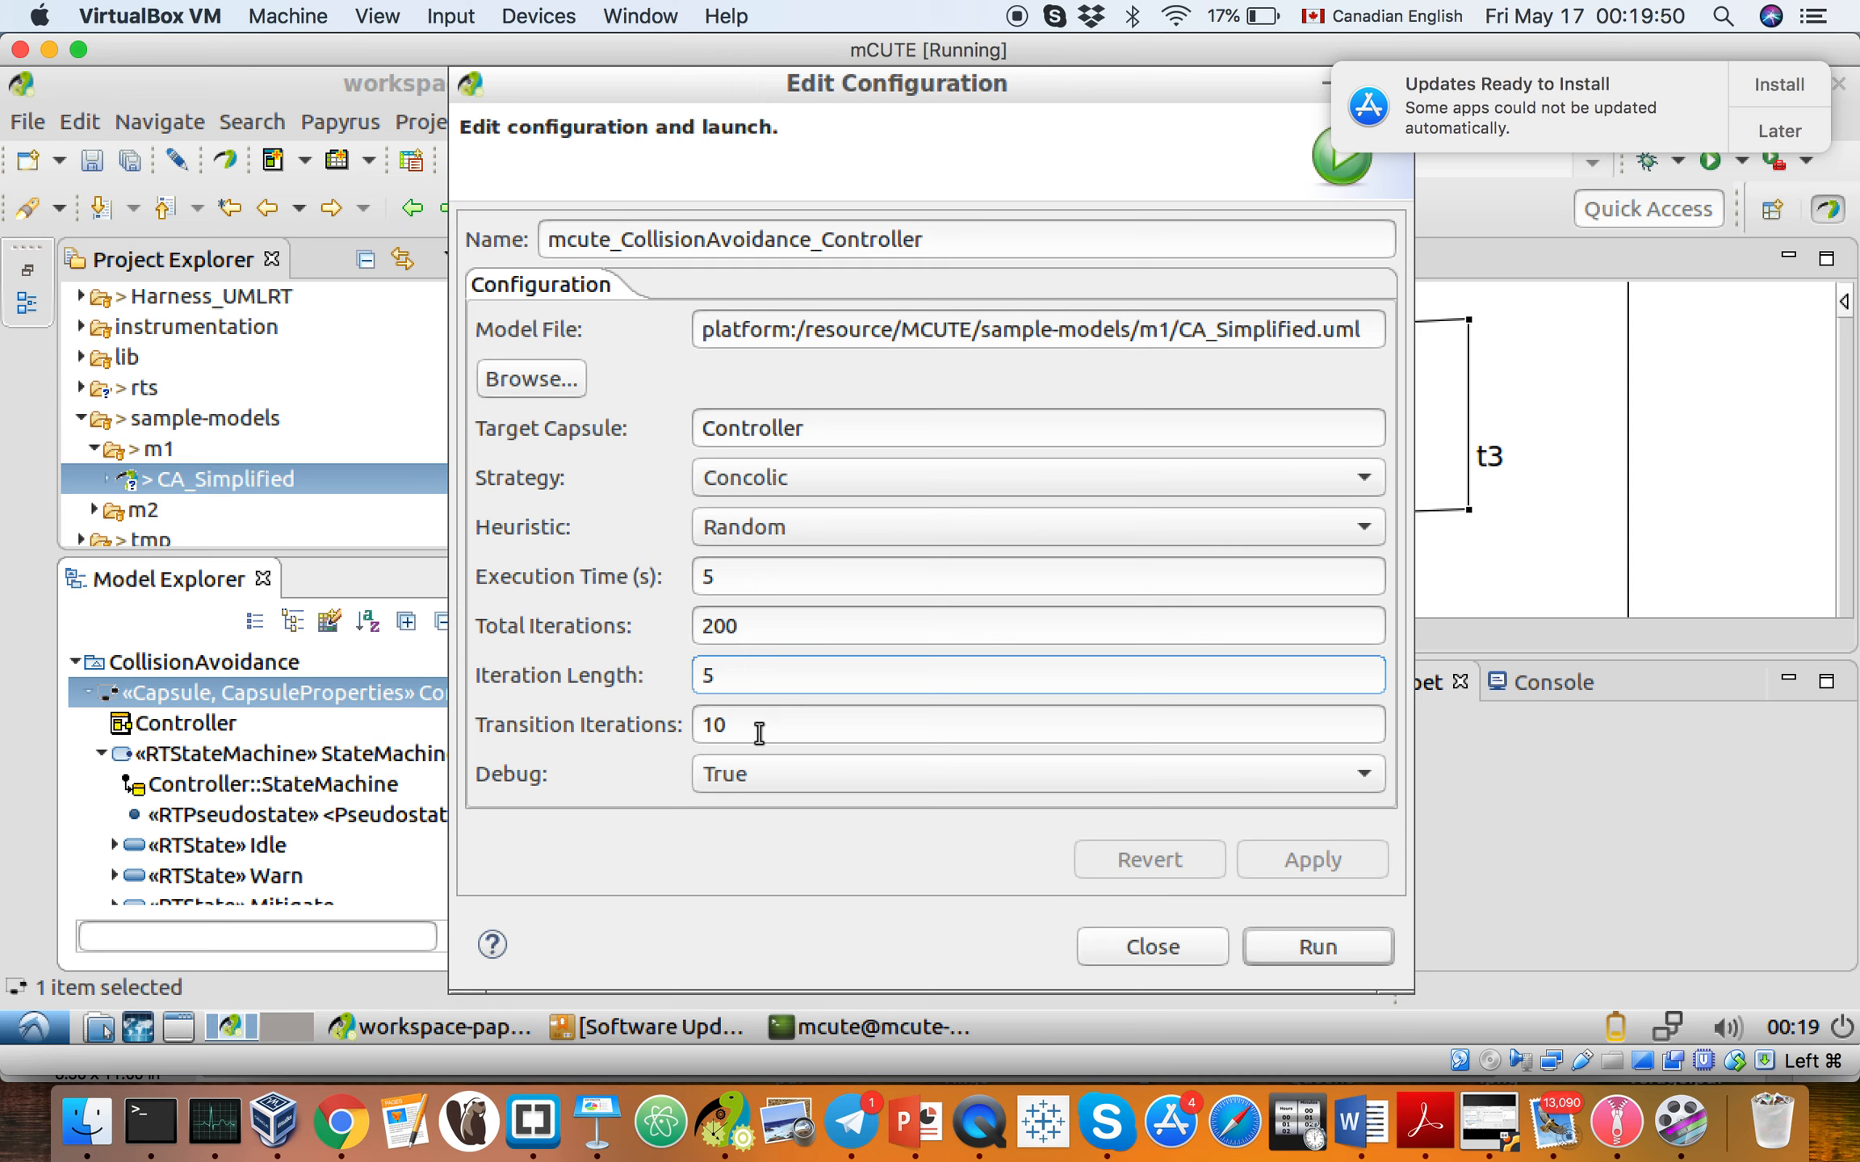
{"action": "left_click", "coordinate": [777, 729]}
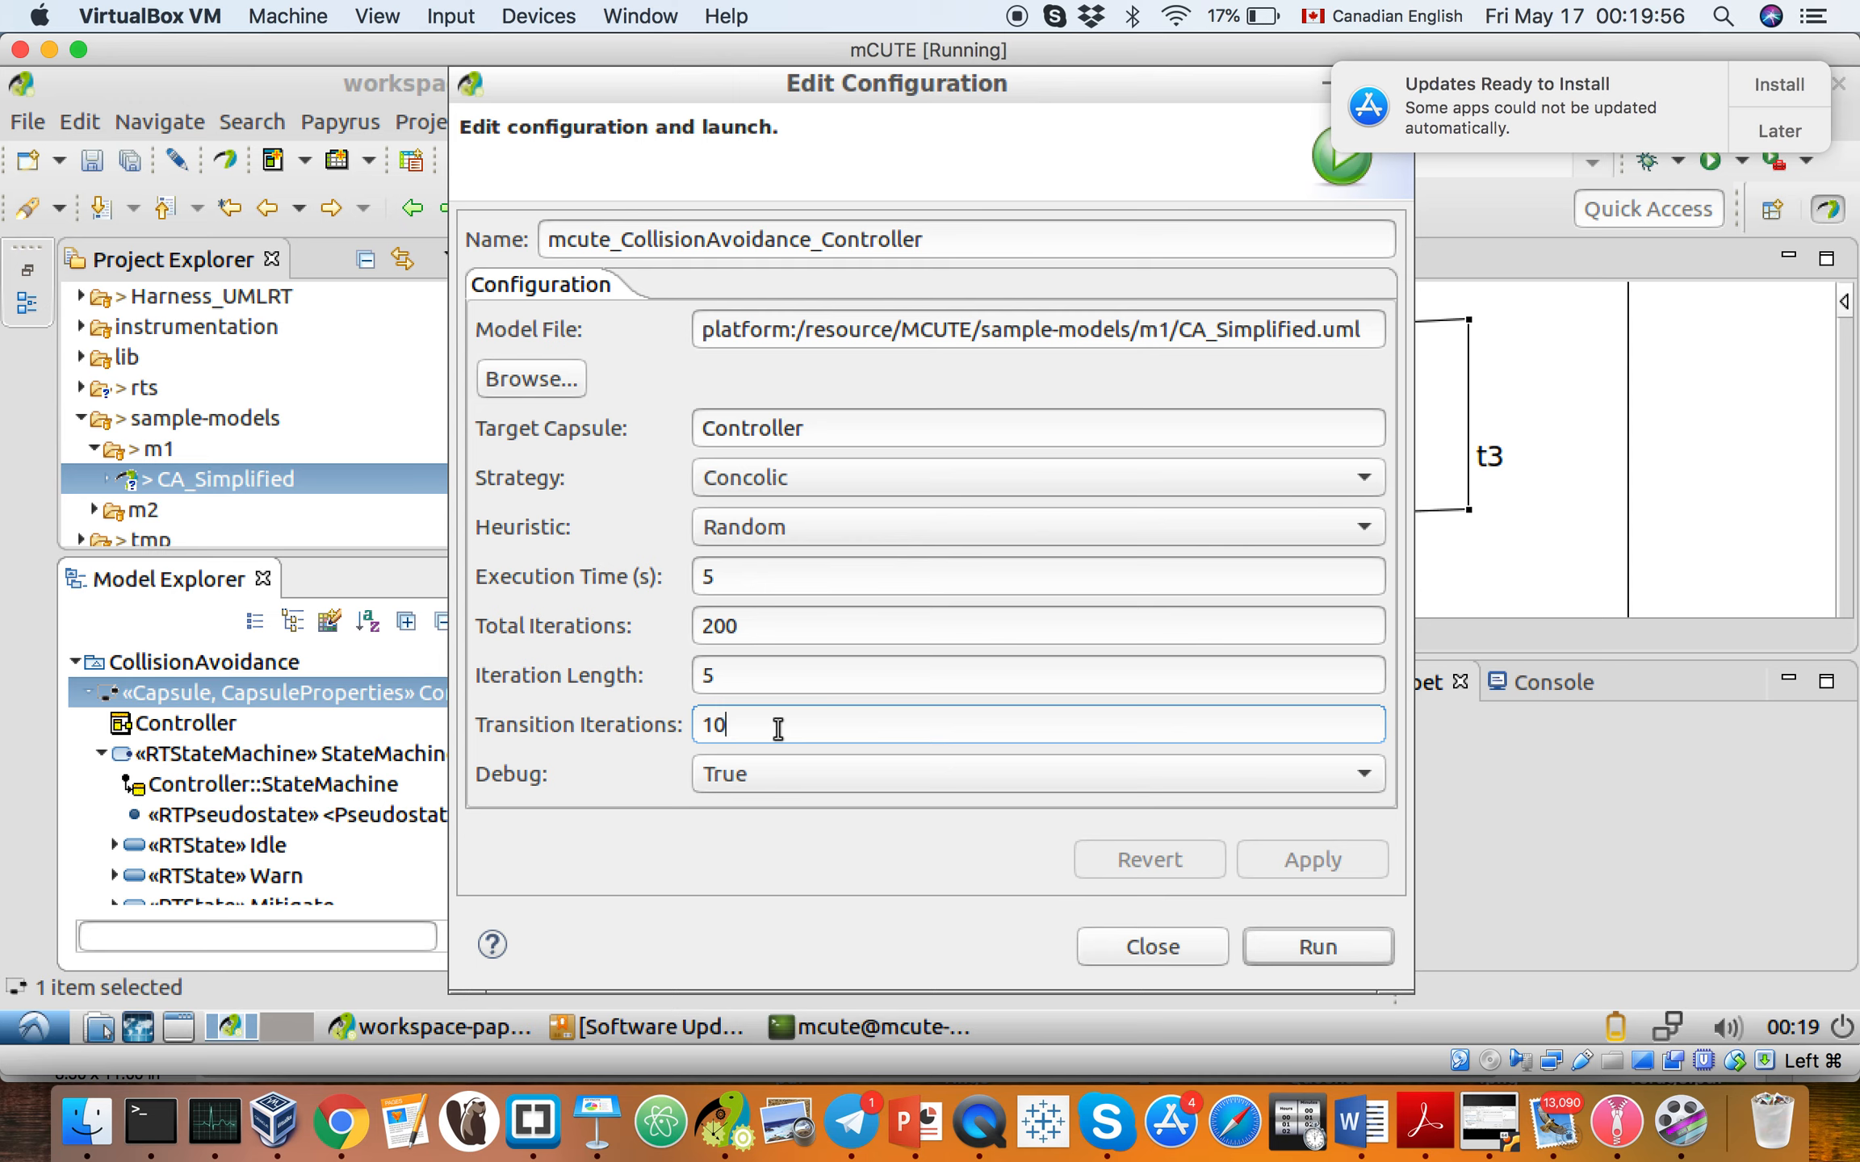
{"action": "left_click", "coordinate": [771, 782]}
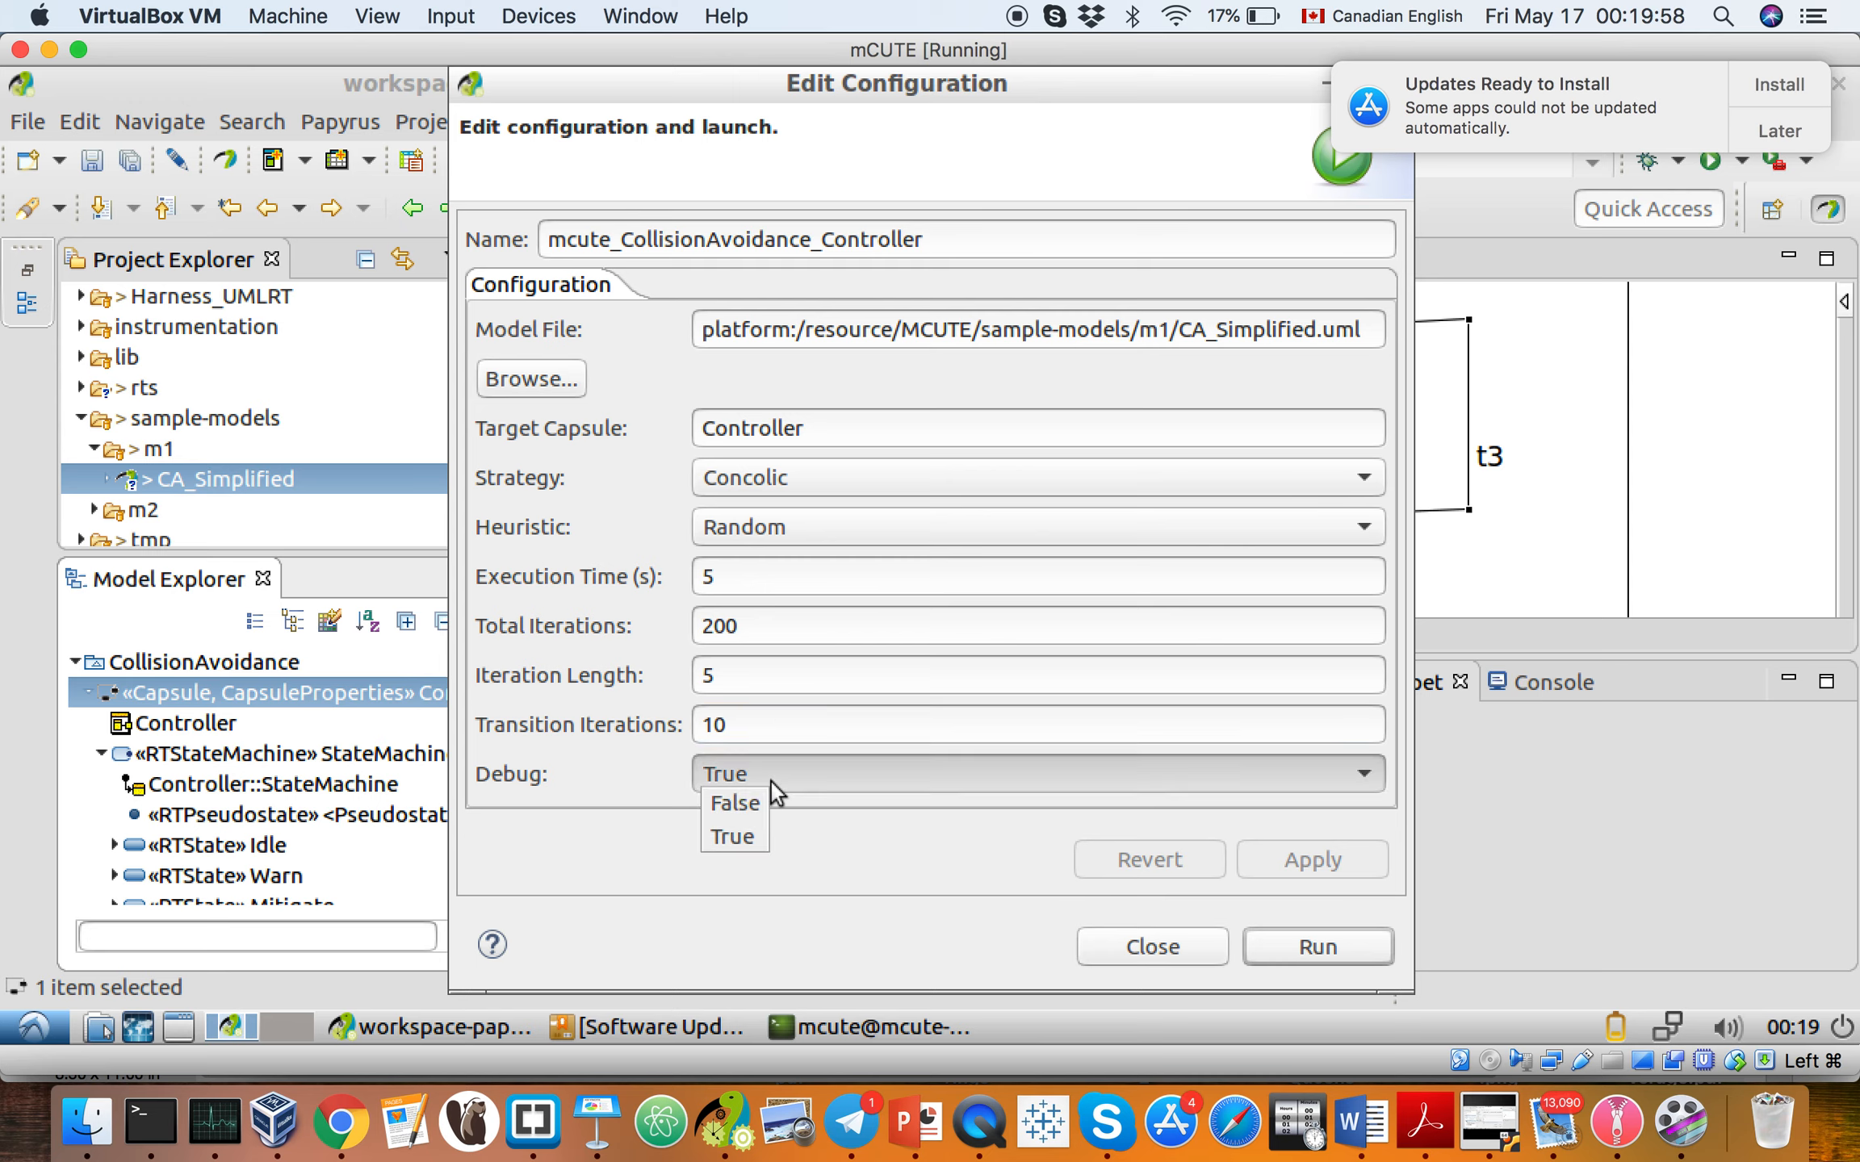
{"action": "left_click", "coordinate": [819, 856]}
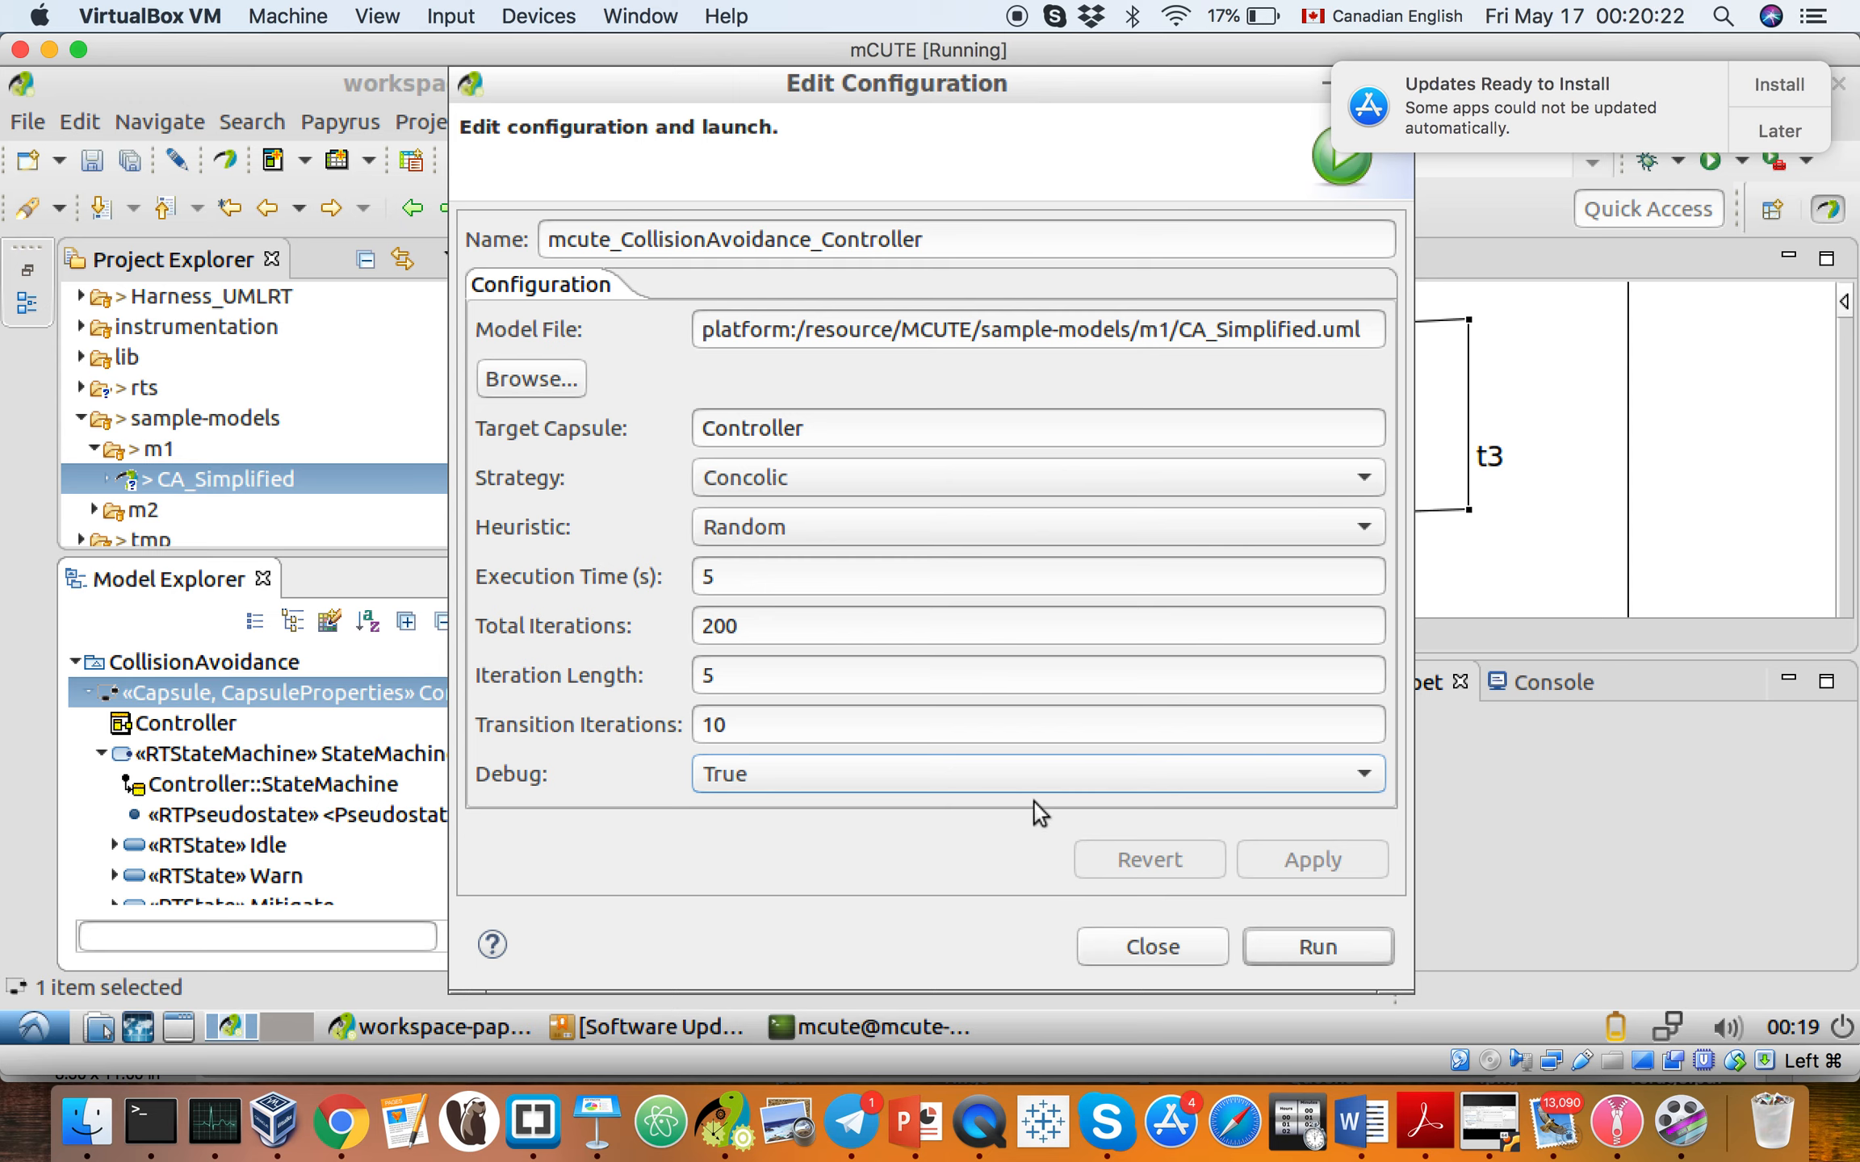
Set the test strategy to Random and apply the configuration change
{"action": "left_click", "coordinate": [908, 484]}
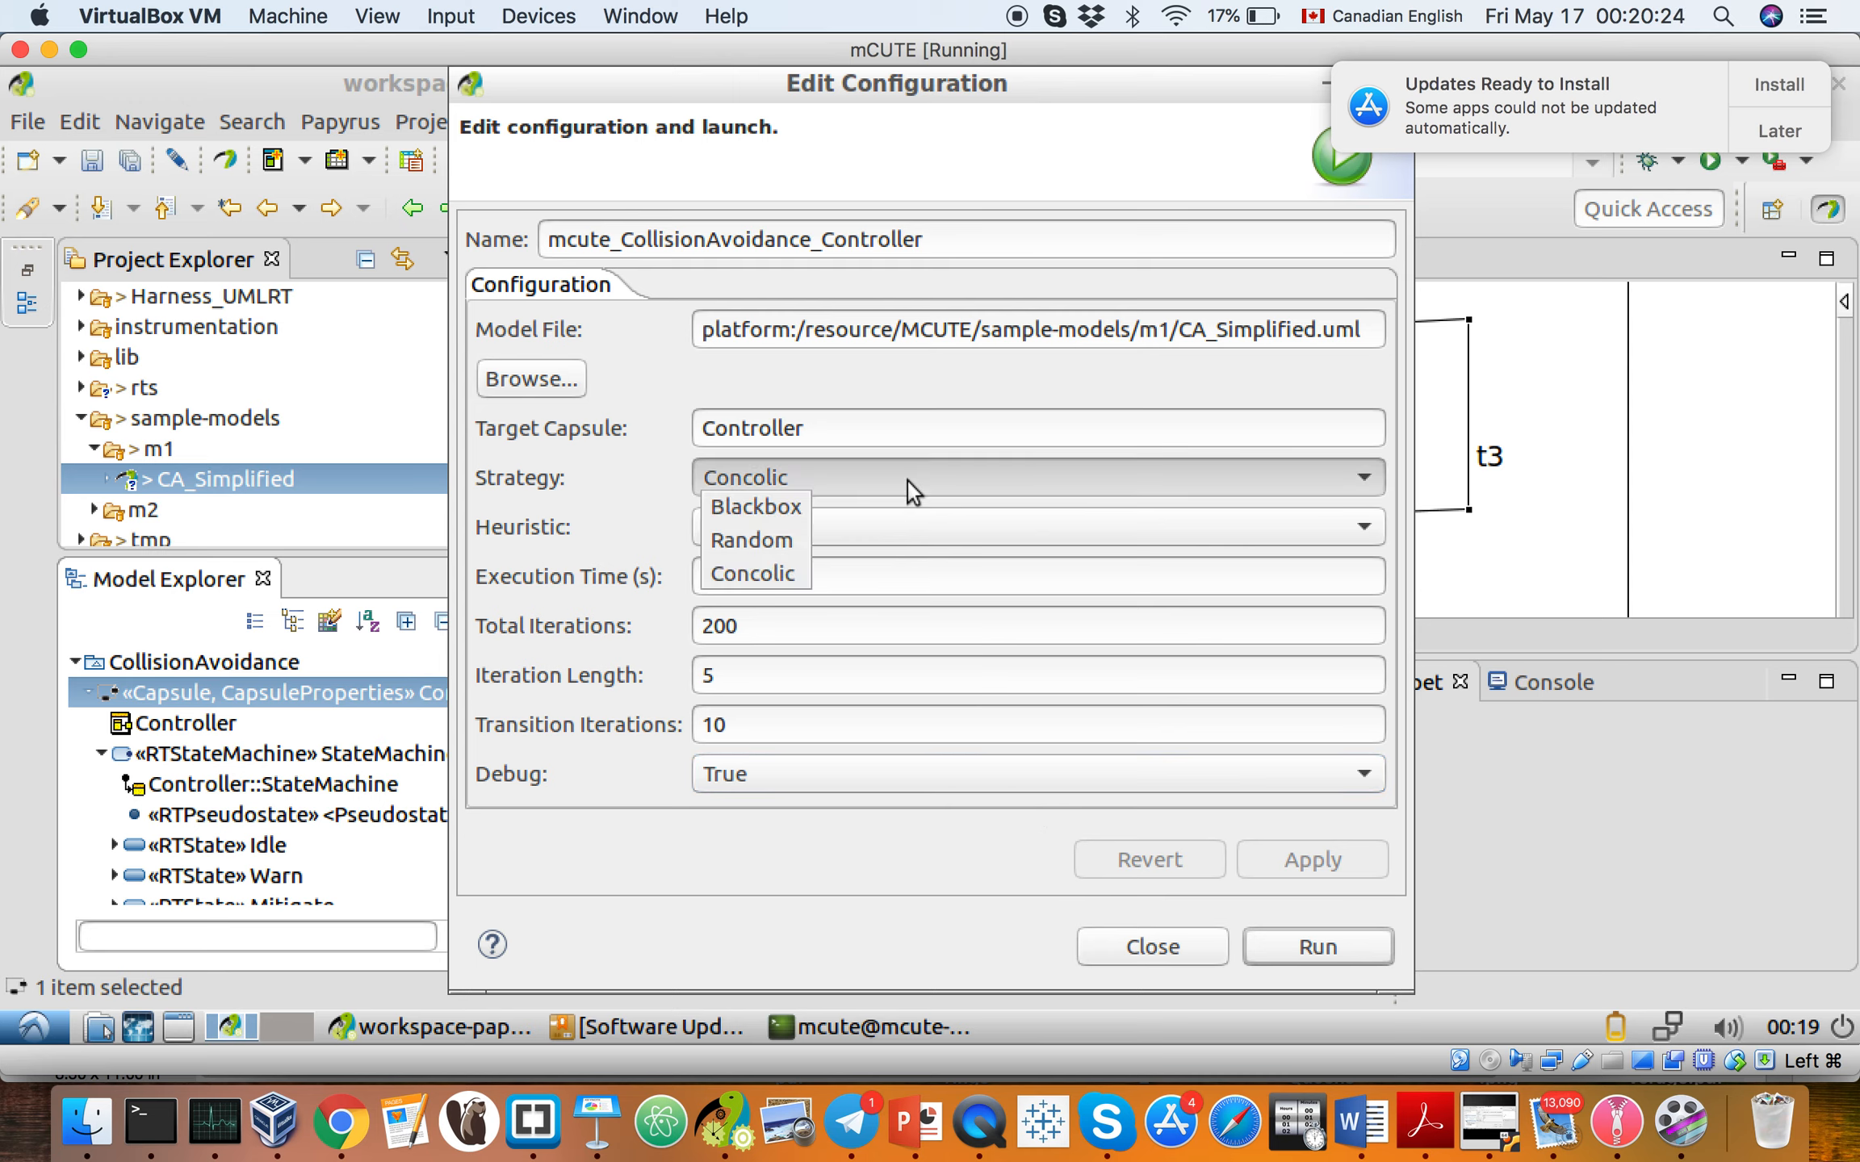
{"action": "left_click", "coordinate": [779, 537]}
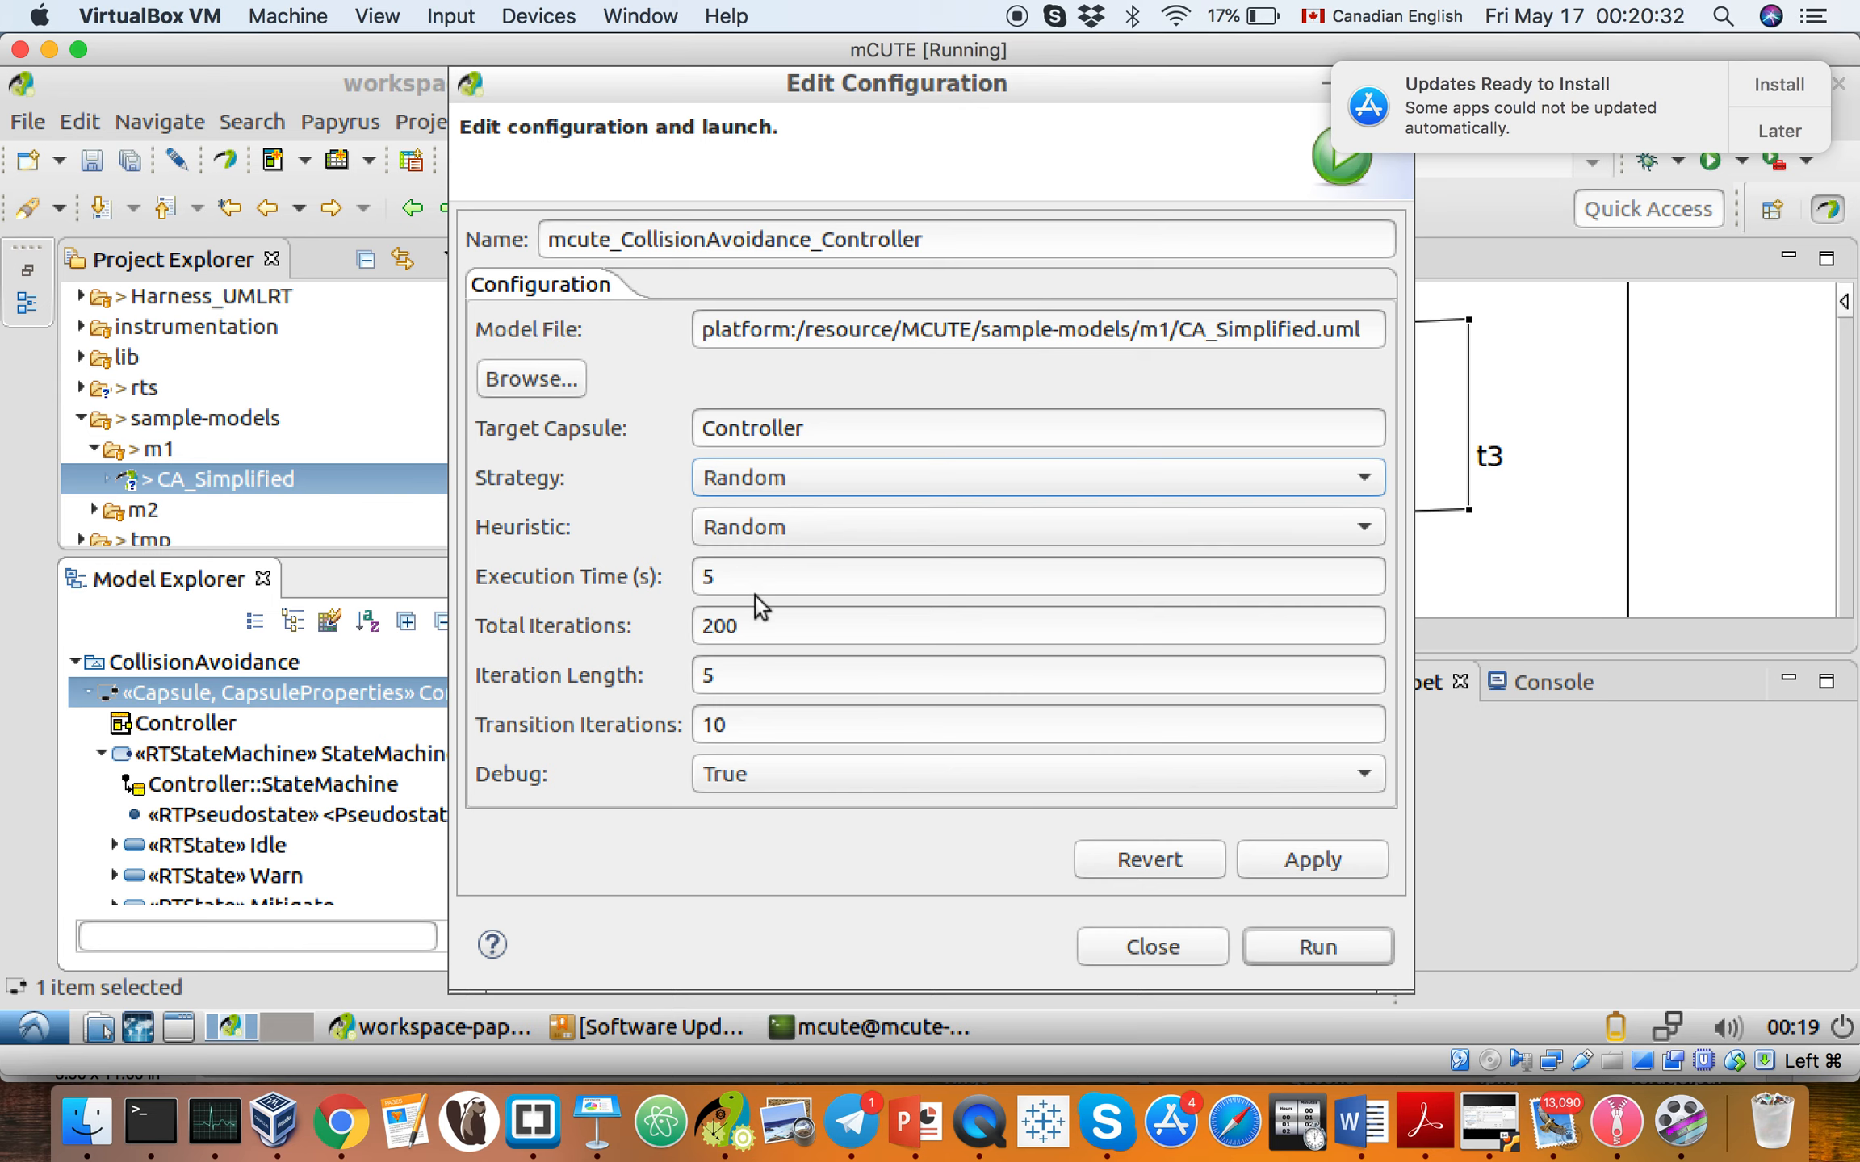
{"action": "left_click", "coordinate": [1325, 859]}
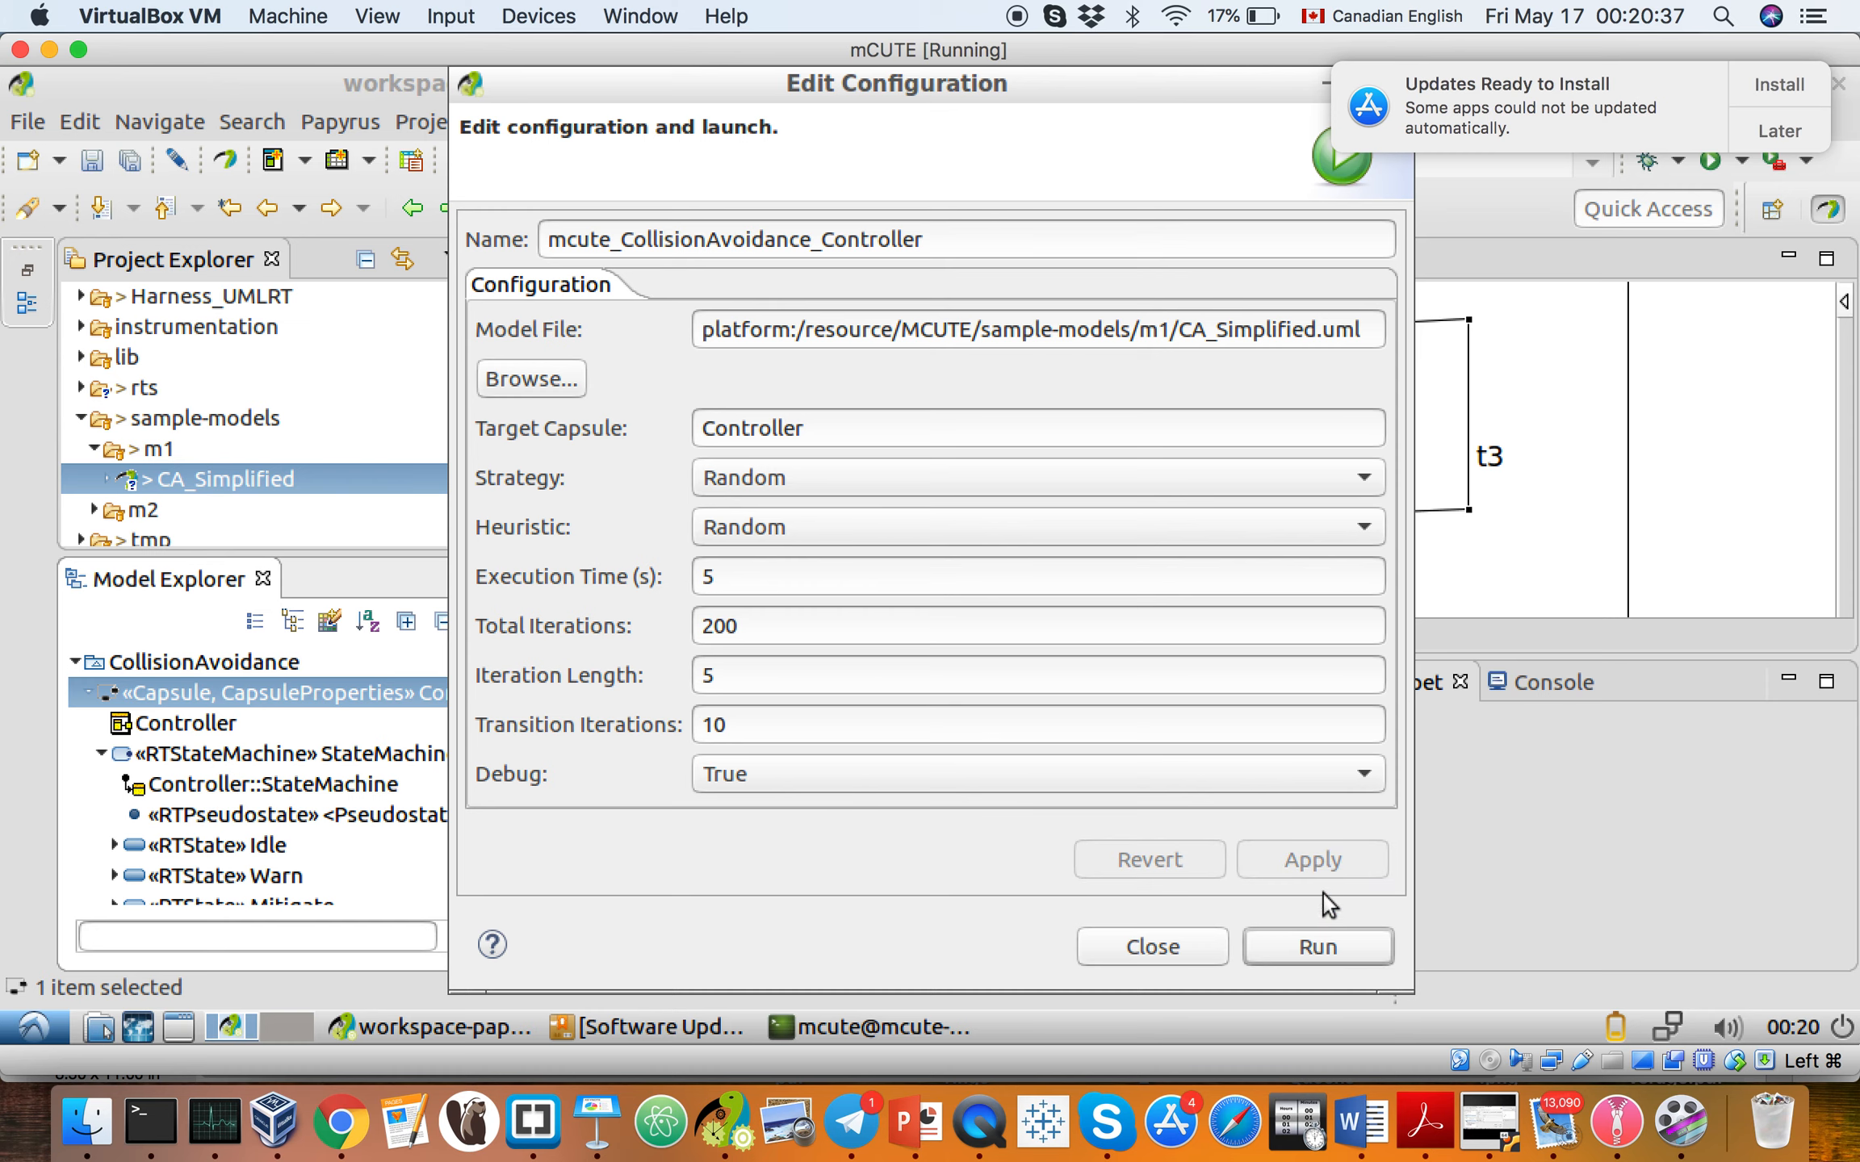
Run the Controller test, saving the modified CA_Simplified.di, and enlarge the console area for its output
{"action": "left_click", "coordinate": [1333, 963]}
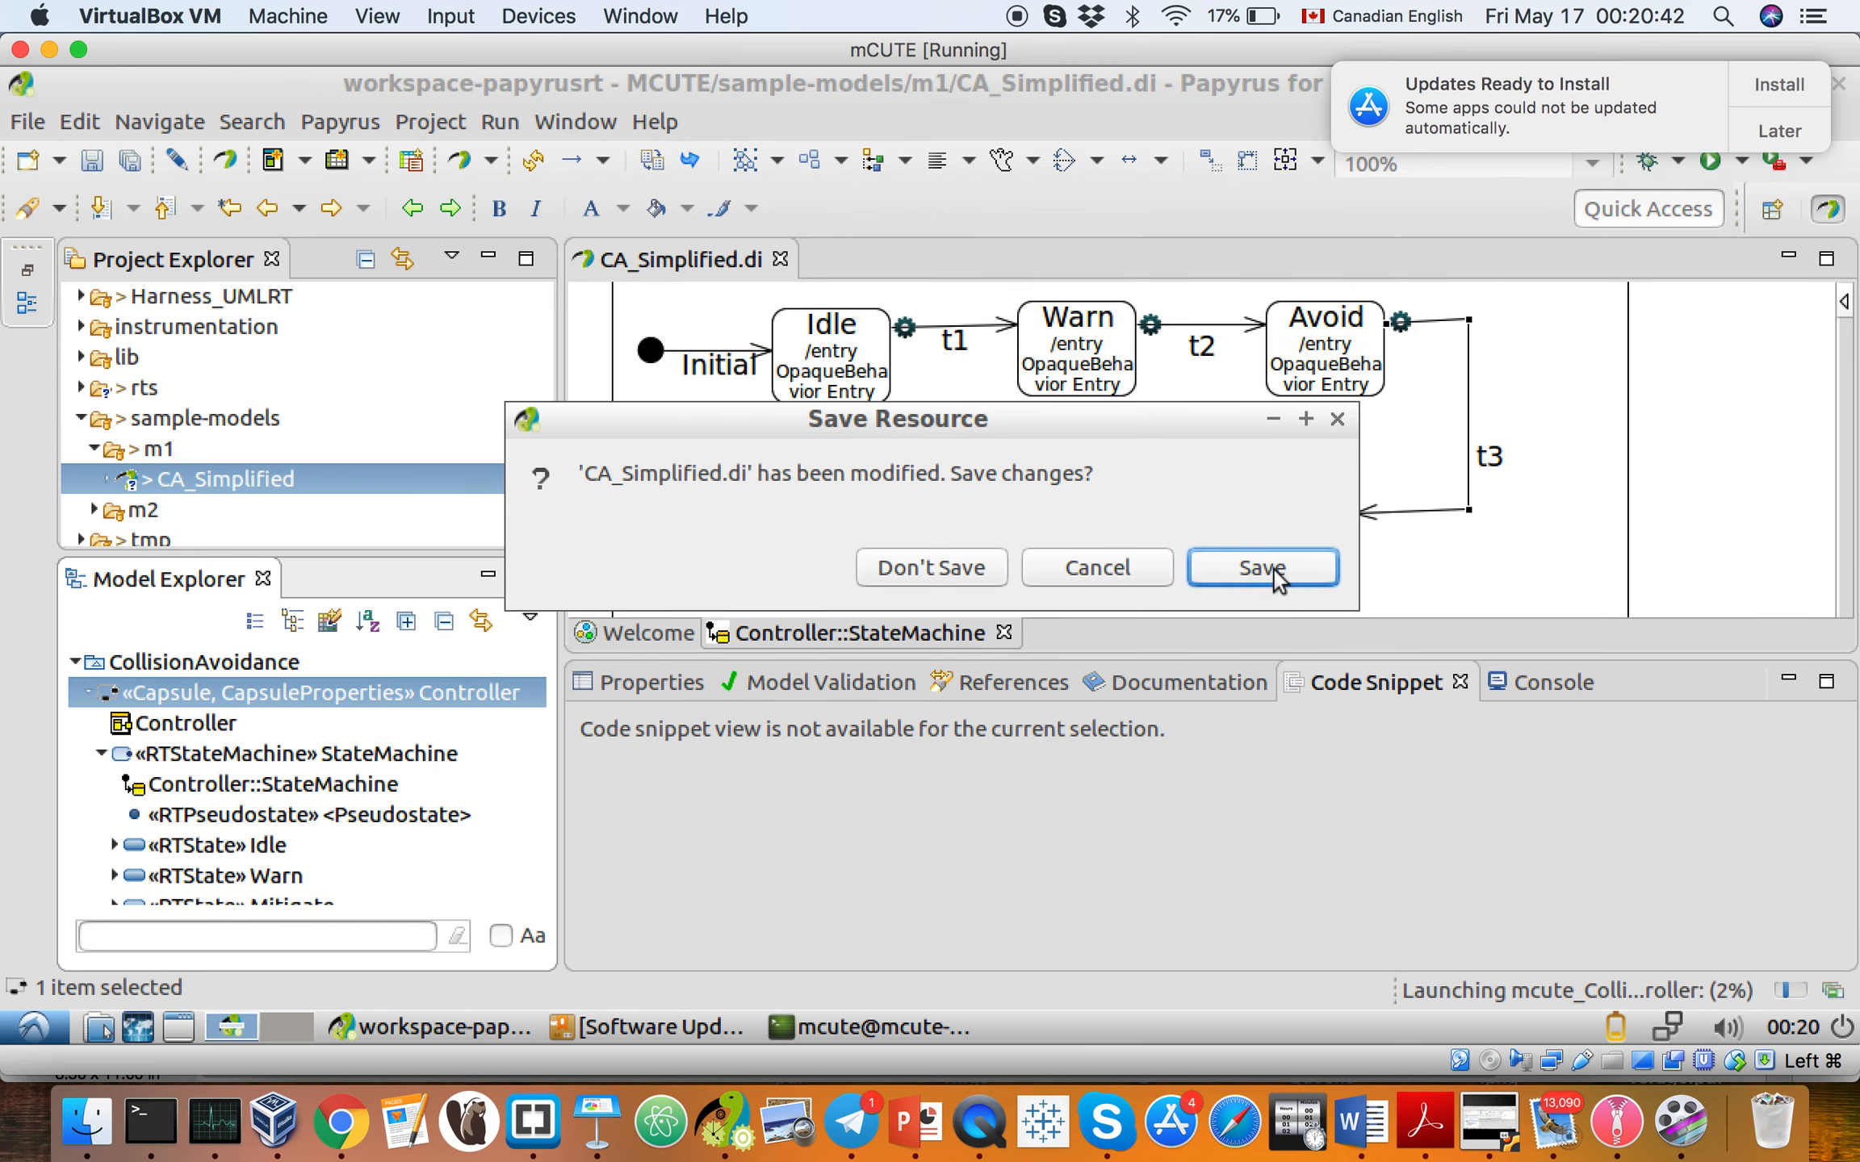
{"action": "left_click", "coordinate": [1274, 570]}
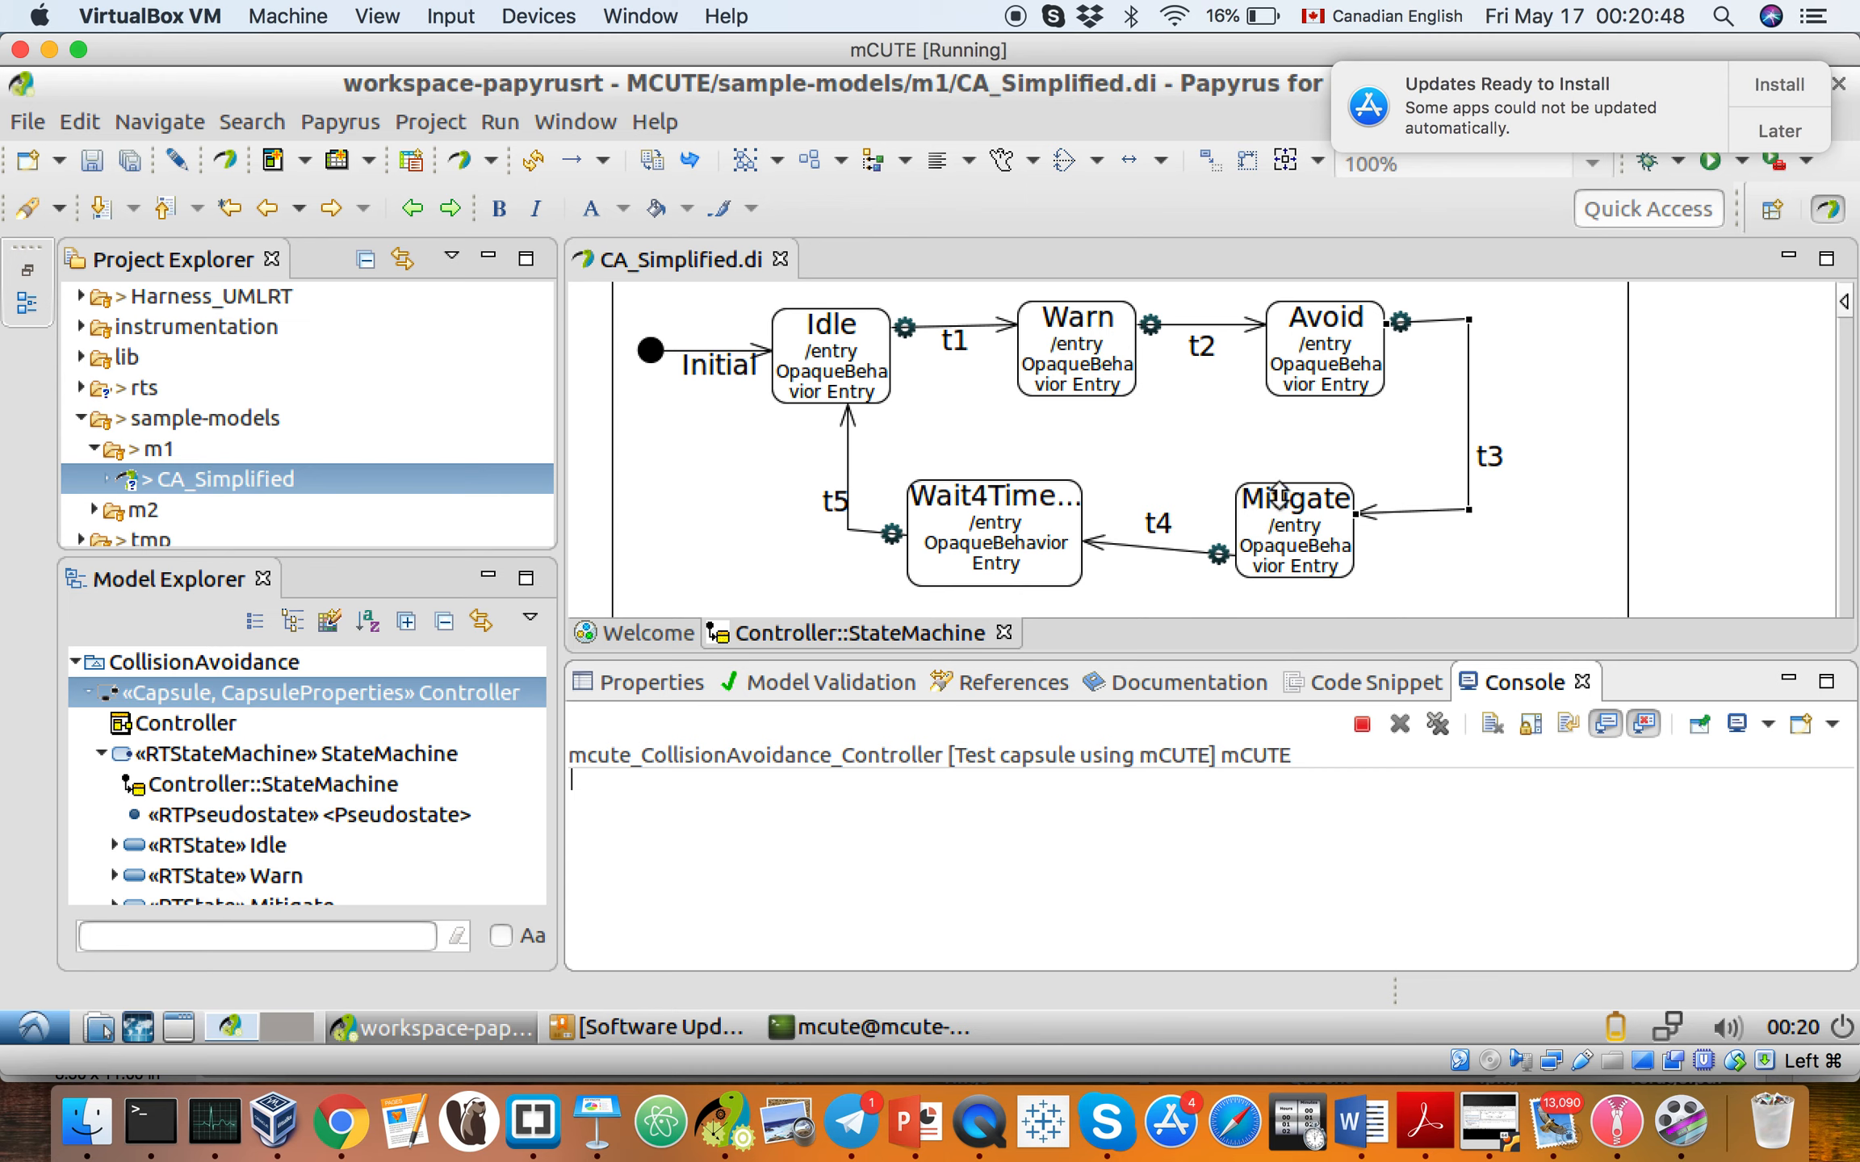
{"action": "left_click_drag", "start_coordinate": [1279, 492], "coordinate": [1282, 484]}
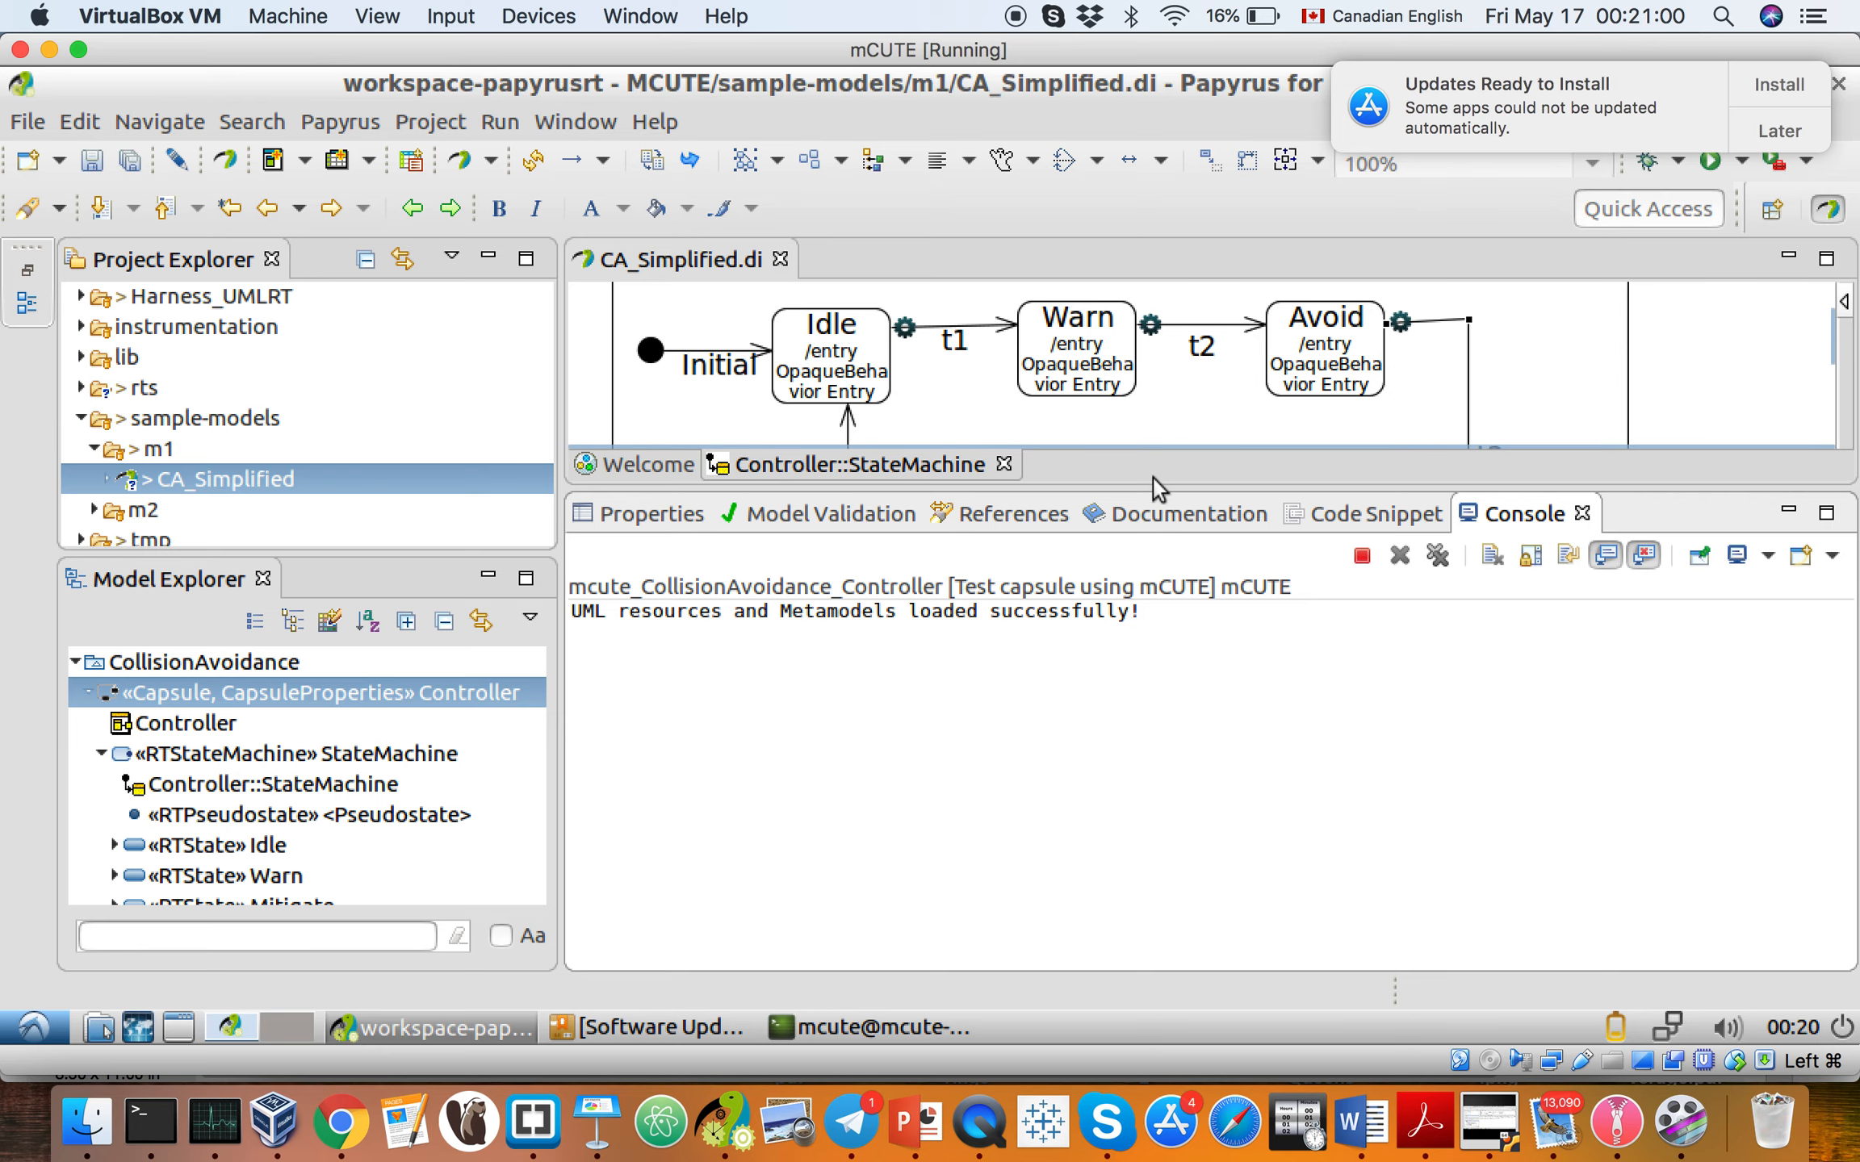
{"action": "left_click_drag", "start_coordinate": [1151, 488], "coordinate": [1135, 559]}
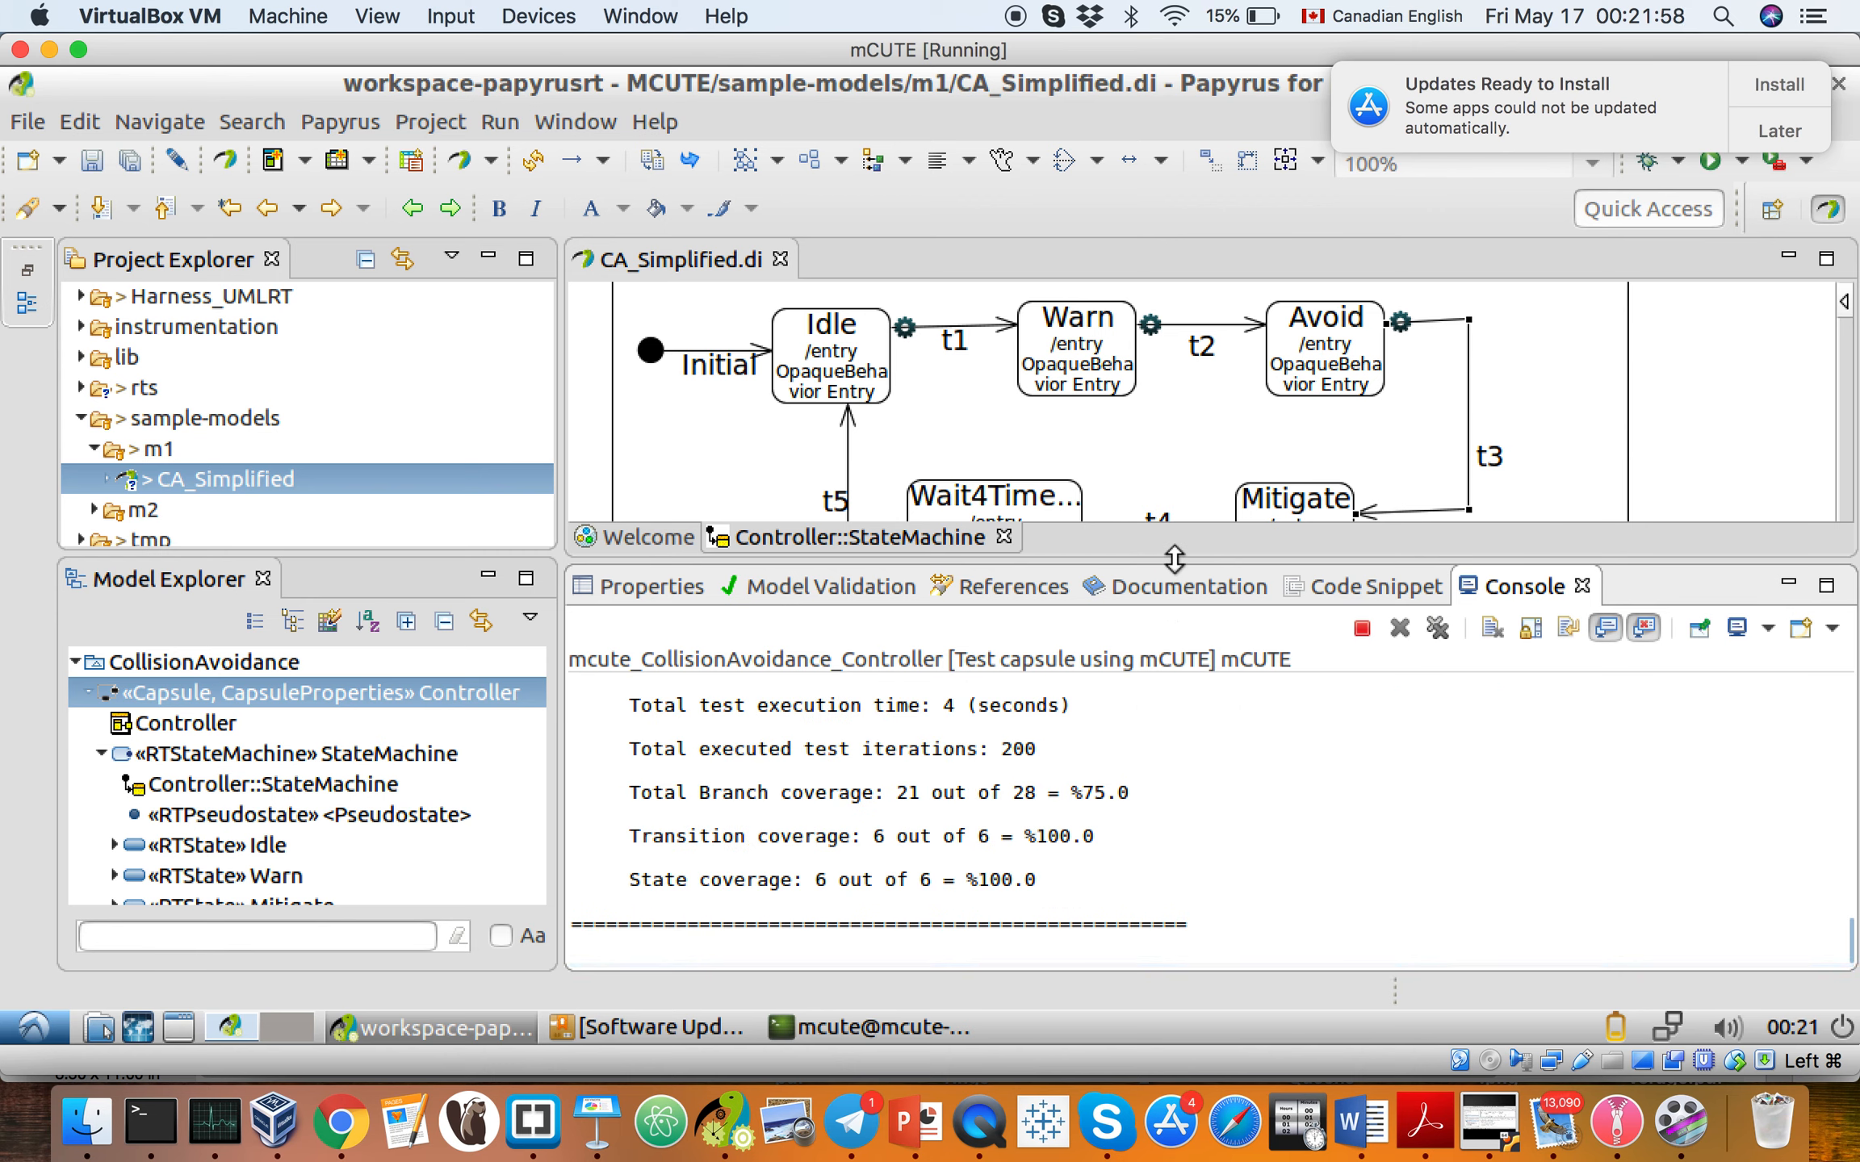
Examine the Random run's execution report and the branch coverage line of transition t5 in iteration 200
{"action": "left_click_drag", "start_coordinate": [1174, 557], "coordinate": [1174, 504]}
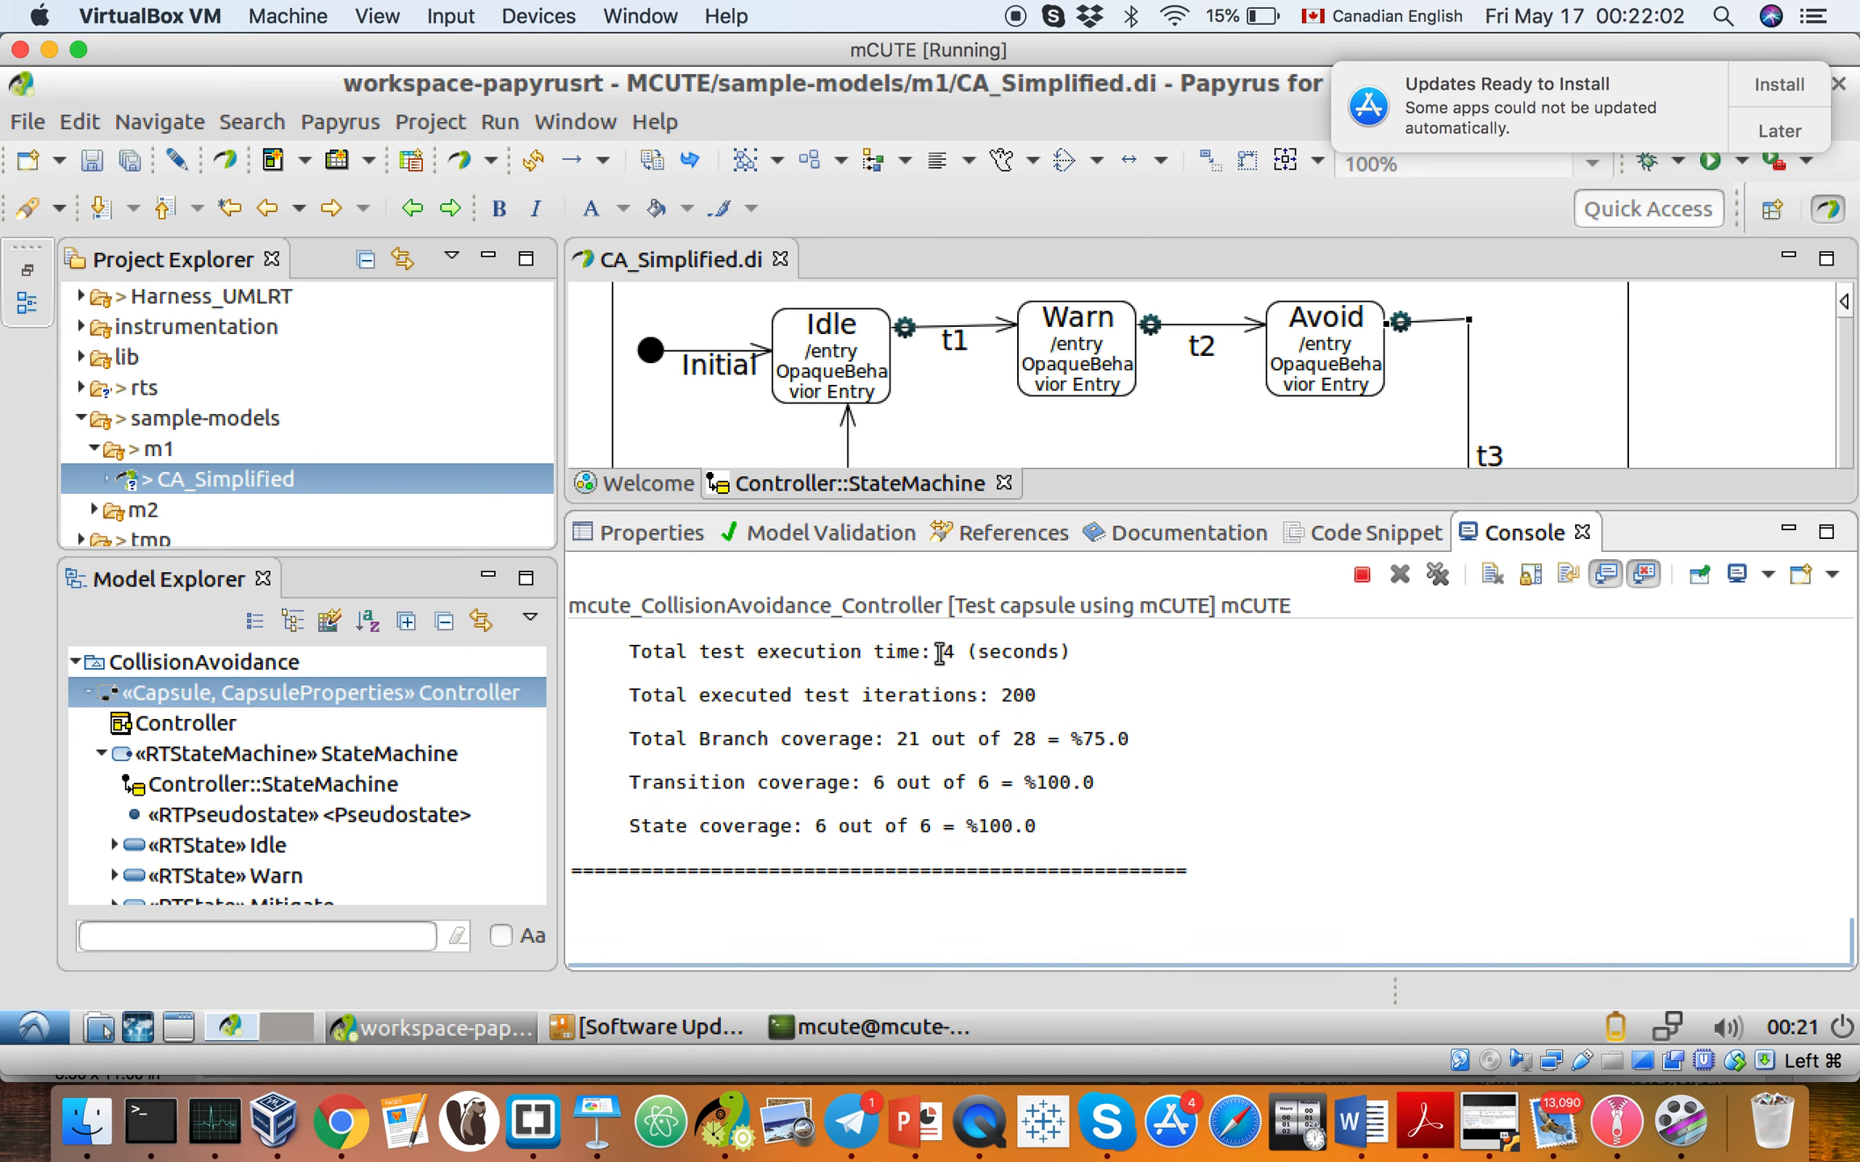
{"action": "left_click_drag", "start_coordinate": [935, 652], "coordinate": [1001, 694]}
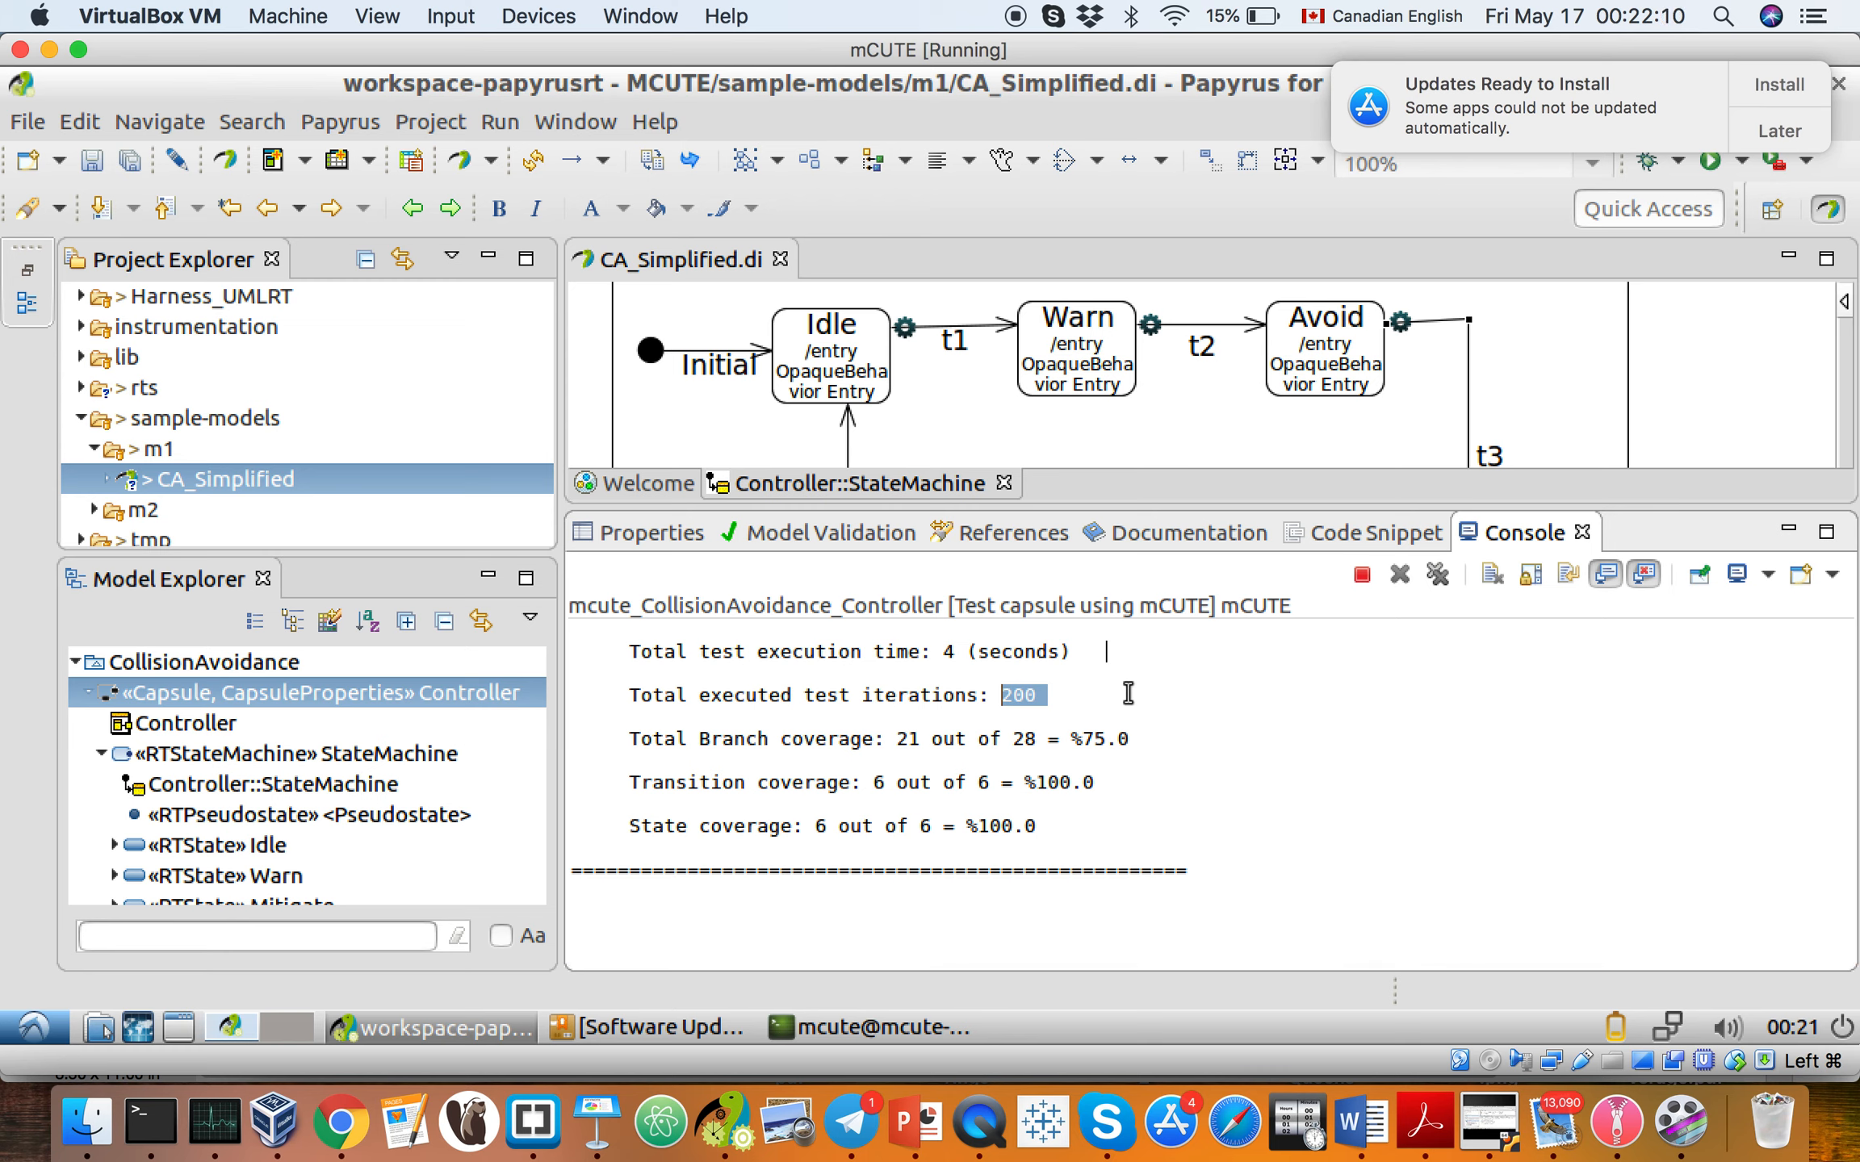
{"action": "scroll", "coordinate": [1129, 693], "scroll_direction": "up", "scroll_amount": 1}
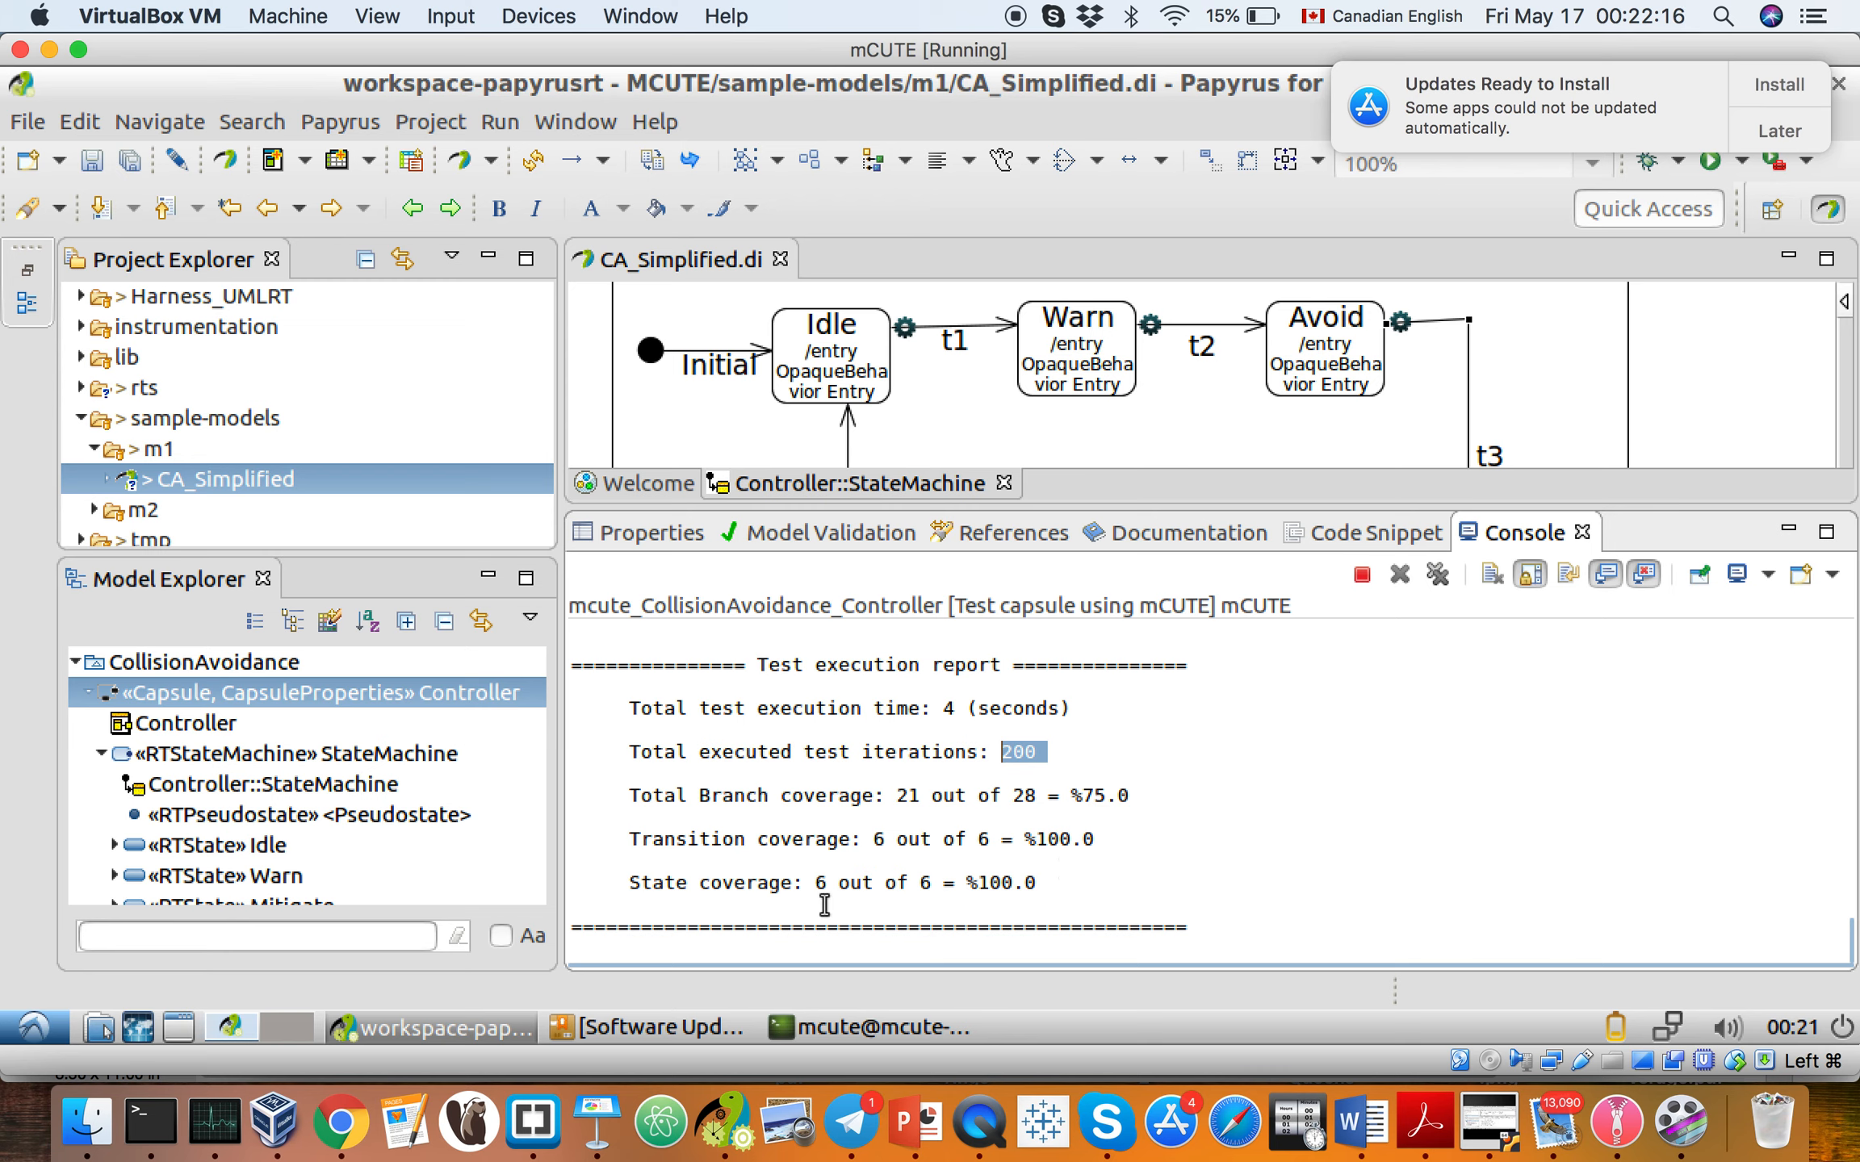
{"action": "scroll", "coordinate": [824, 904], "scroll_direction": "up", "scroll_amount": 5}
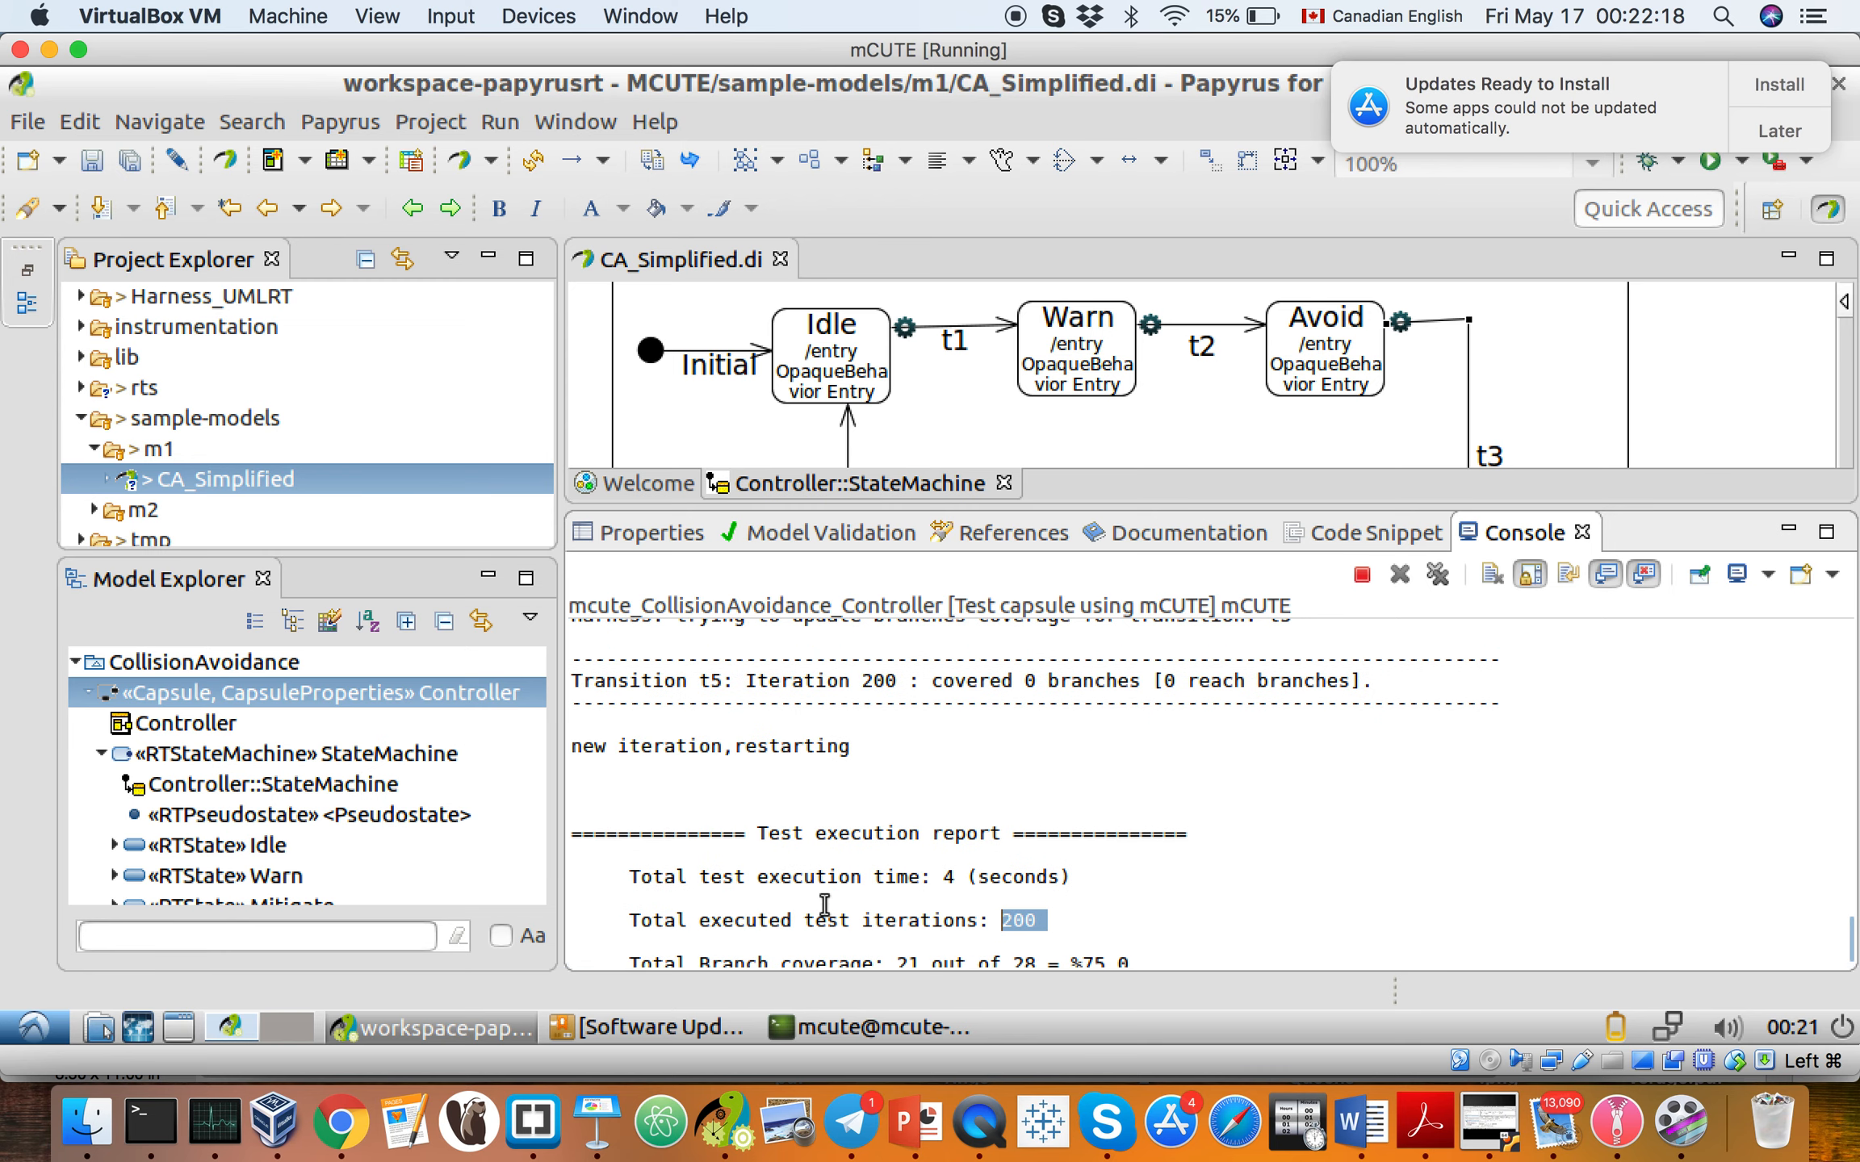
{"action": "scroll", "coordinate": [824, 904], "scroll_direction": "up", "scroll_amount": 2}
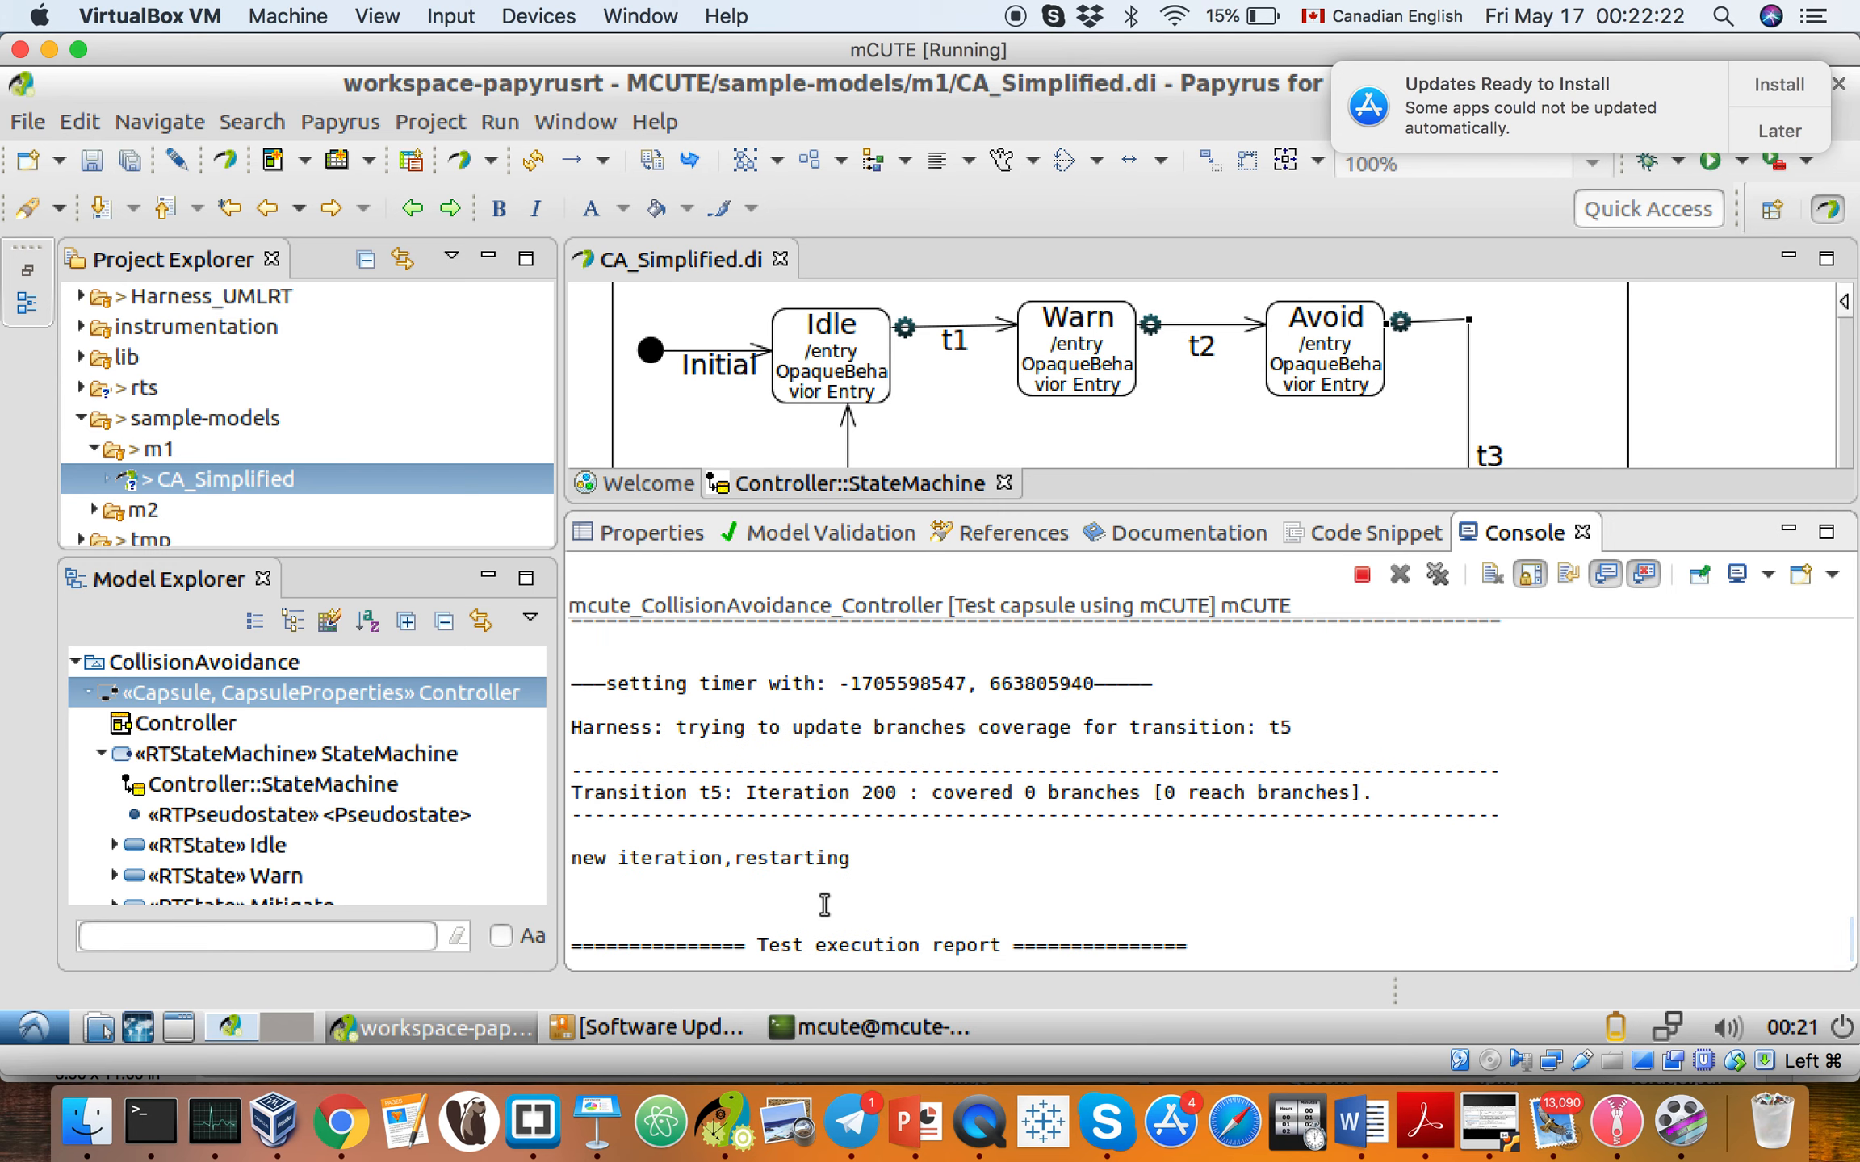
{"action": "left_click_drag", "start_coordinate": [1025, 791], "coordinate": [1154, 791]}
{"action": "left_click", "coordinate": [1131, 795]}
{"action": "left_click_drag", "start_coordinate": [1024, 793], "coordinate": [1175, 796]}
{"action": "left_click", "coordinate": [1176, 795]}
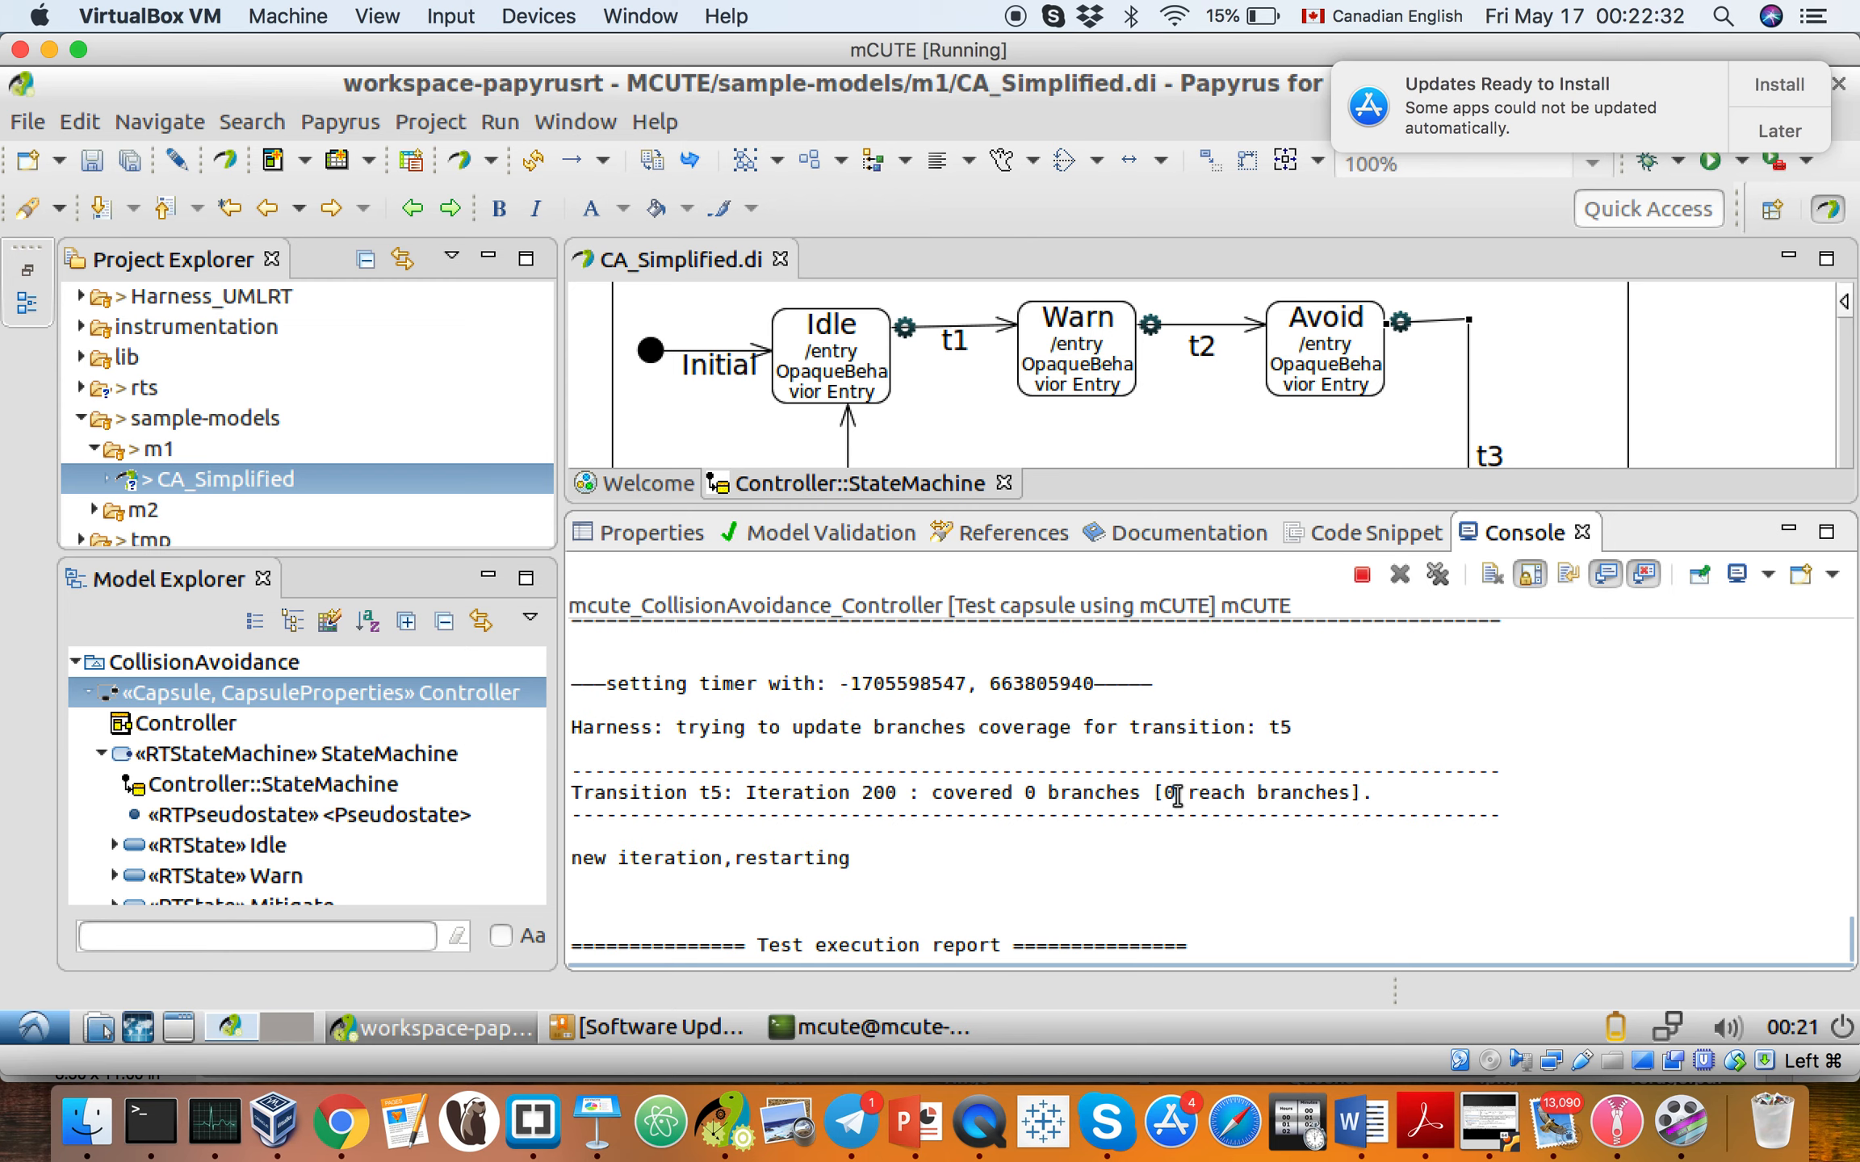
Examine the logged branch coverage and harness messages for transitions t4, t3 and t2, and return to the report
{"action": "scroll", "coordinate": [1178, 796], "scroll_direction": "up", "scroll_amount": 3}
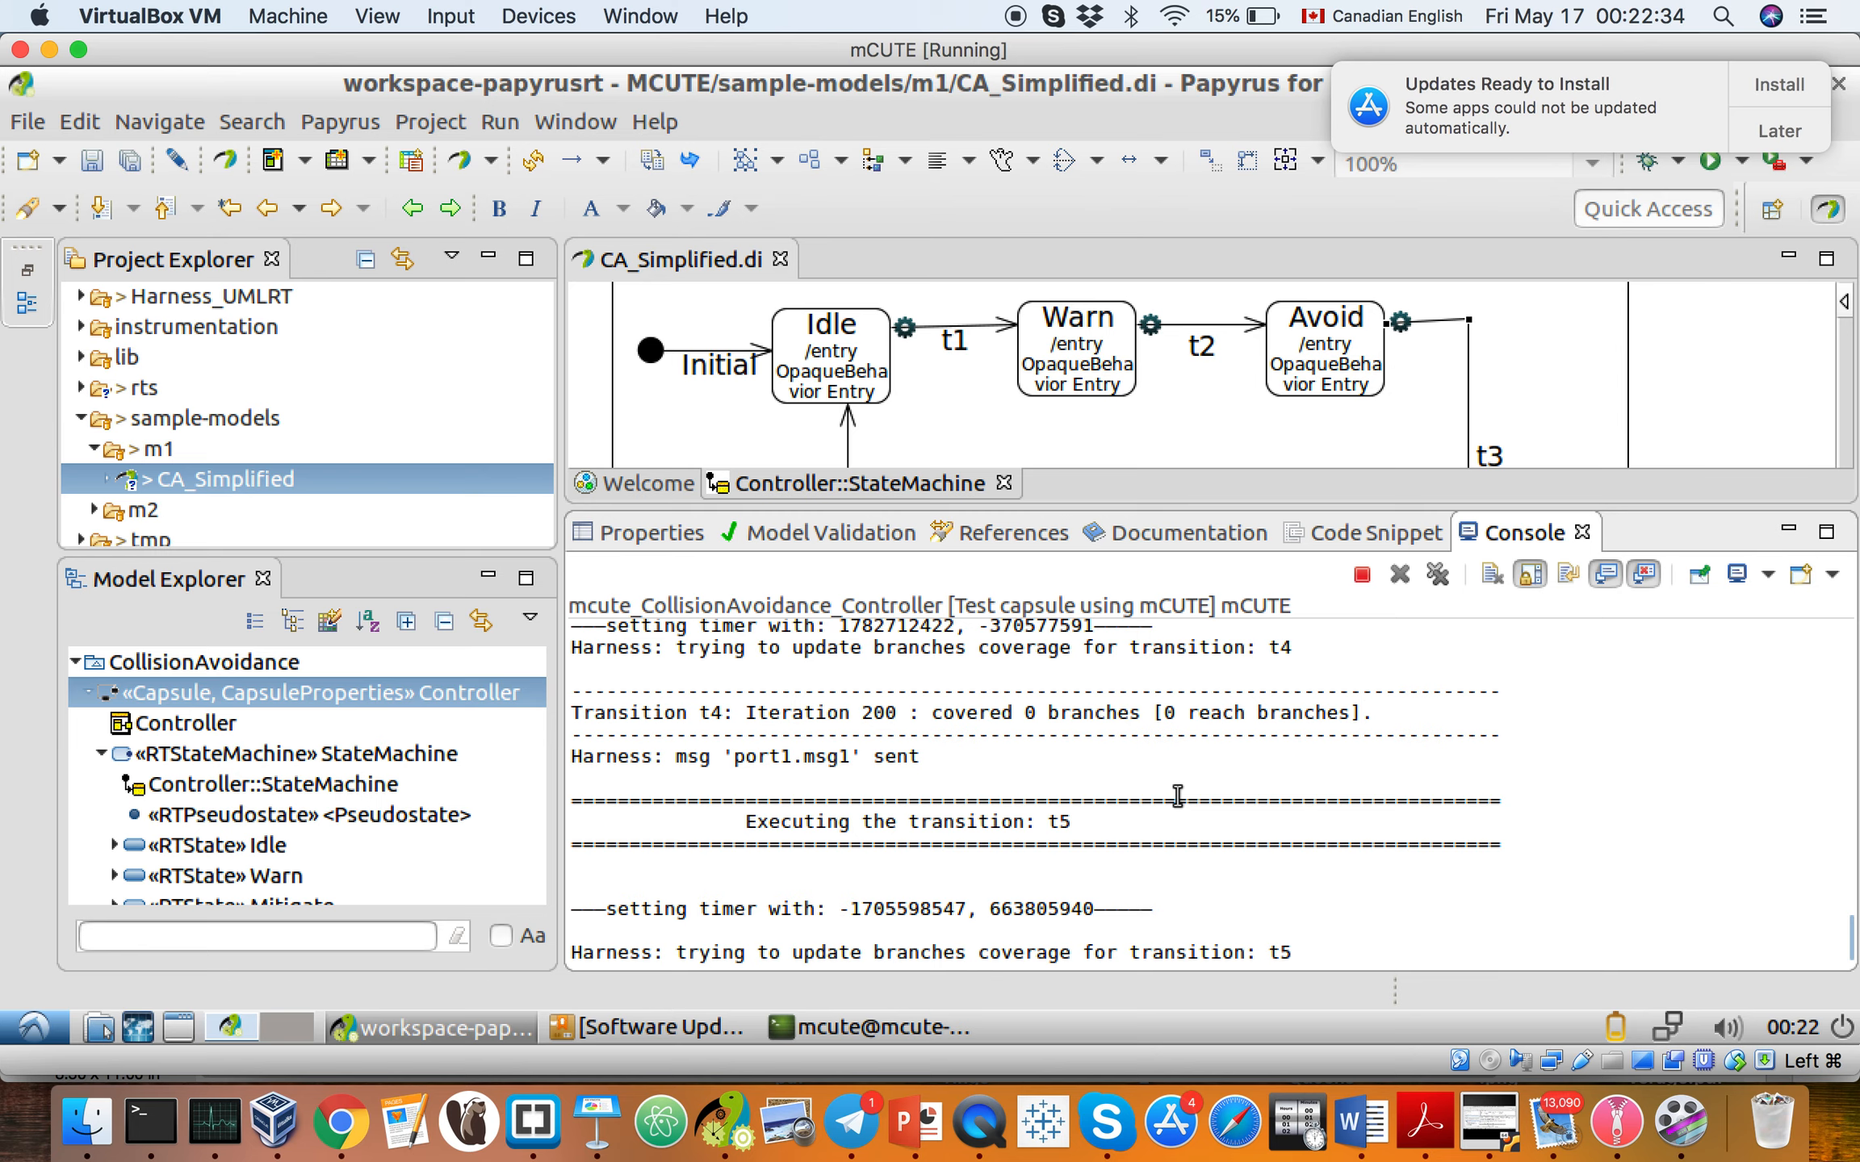
{"action": "scroll", "coordinate": [1178, 795], "scroll_direction": "up", "scroll_amount": 1}
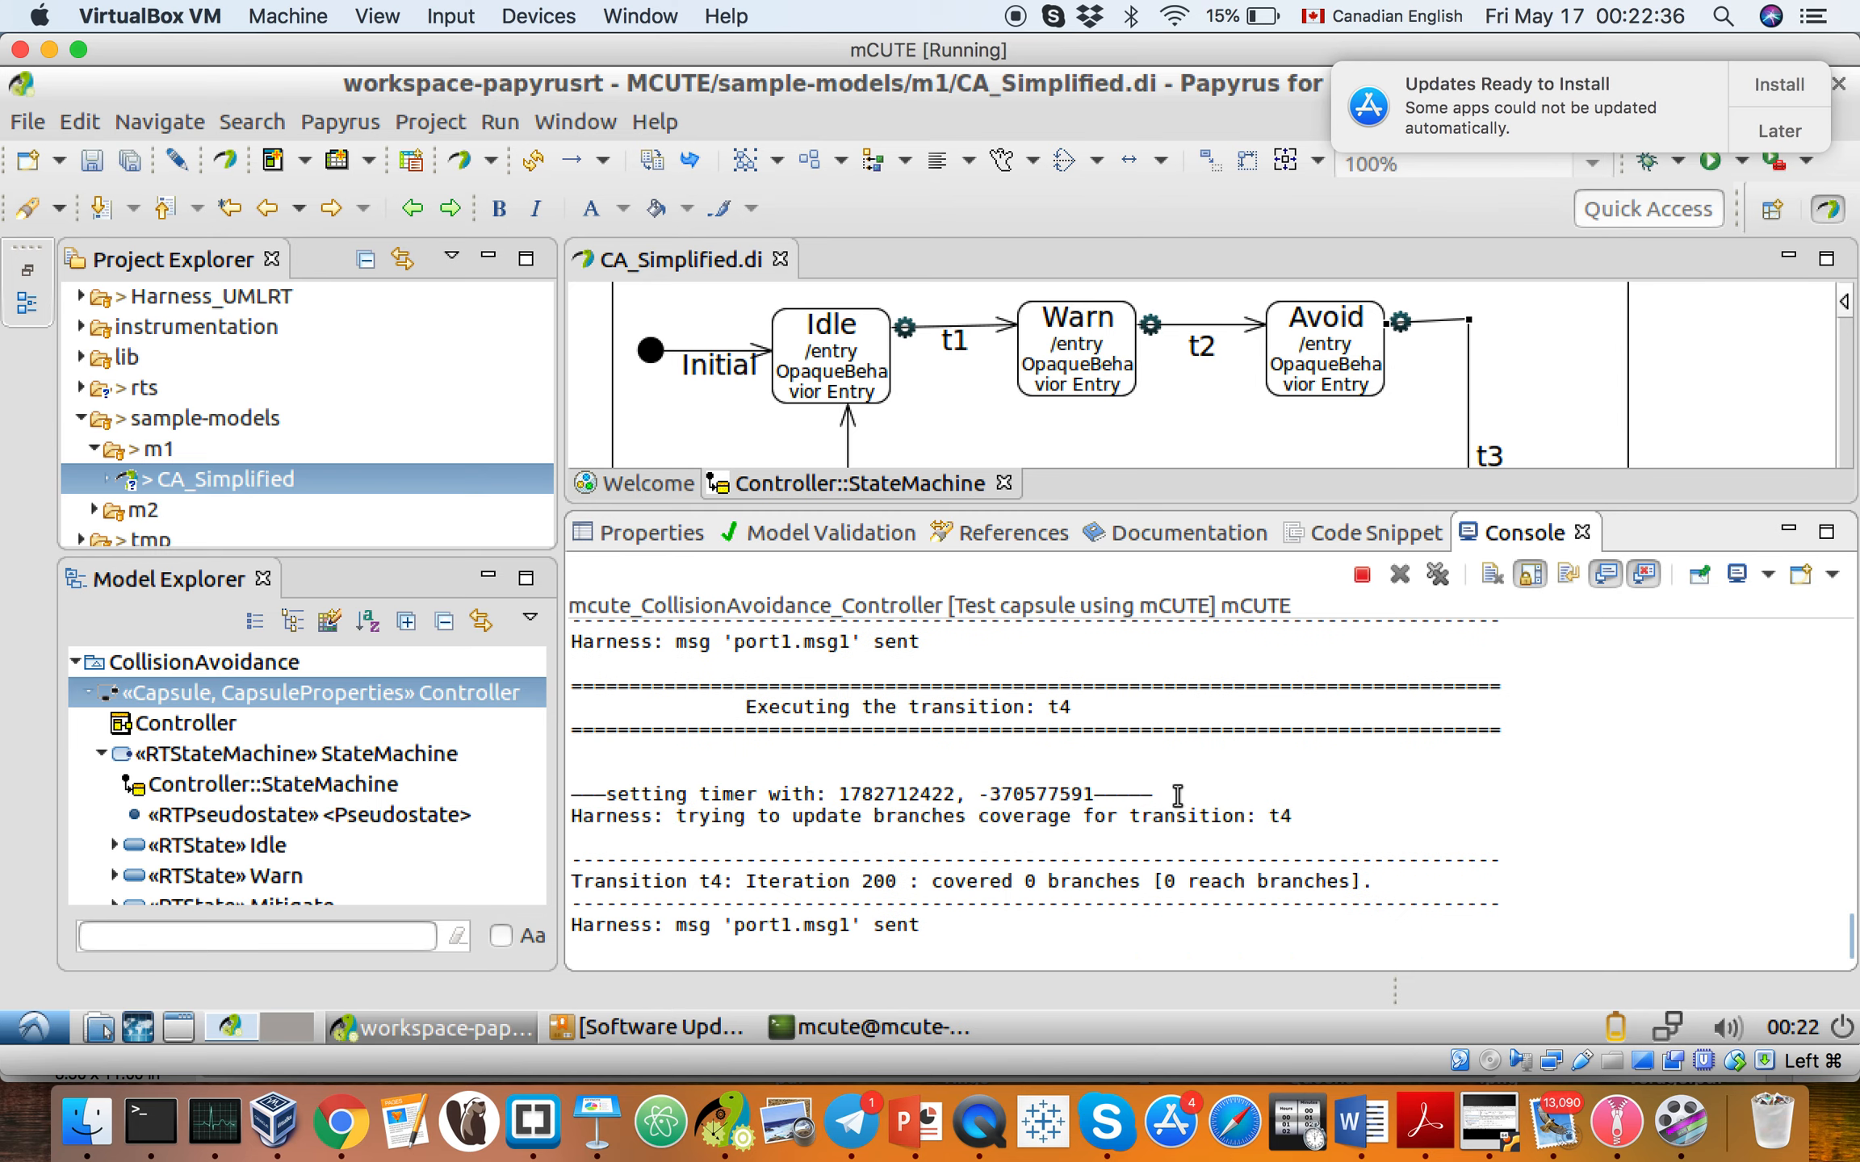
{"action": "scroll", "coordinate": [1177, 795], "scroll_direction": "up", "scroll_amount": 3}
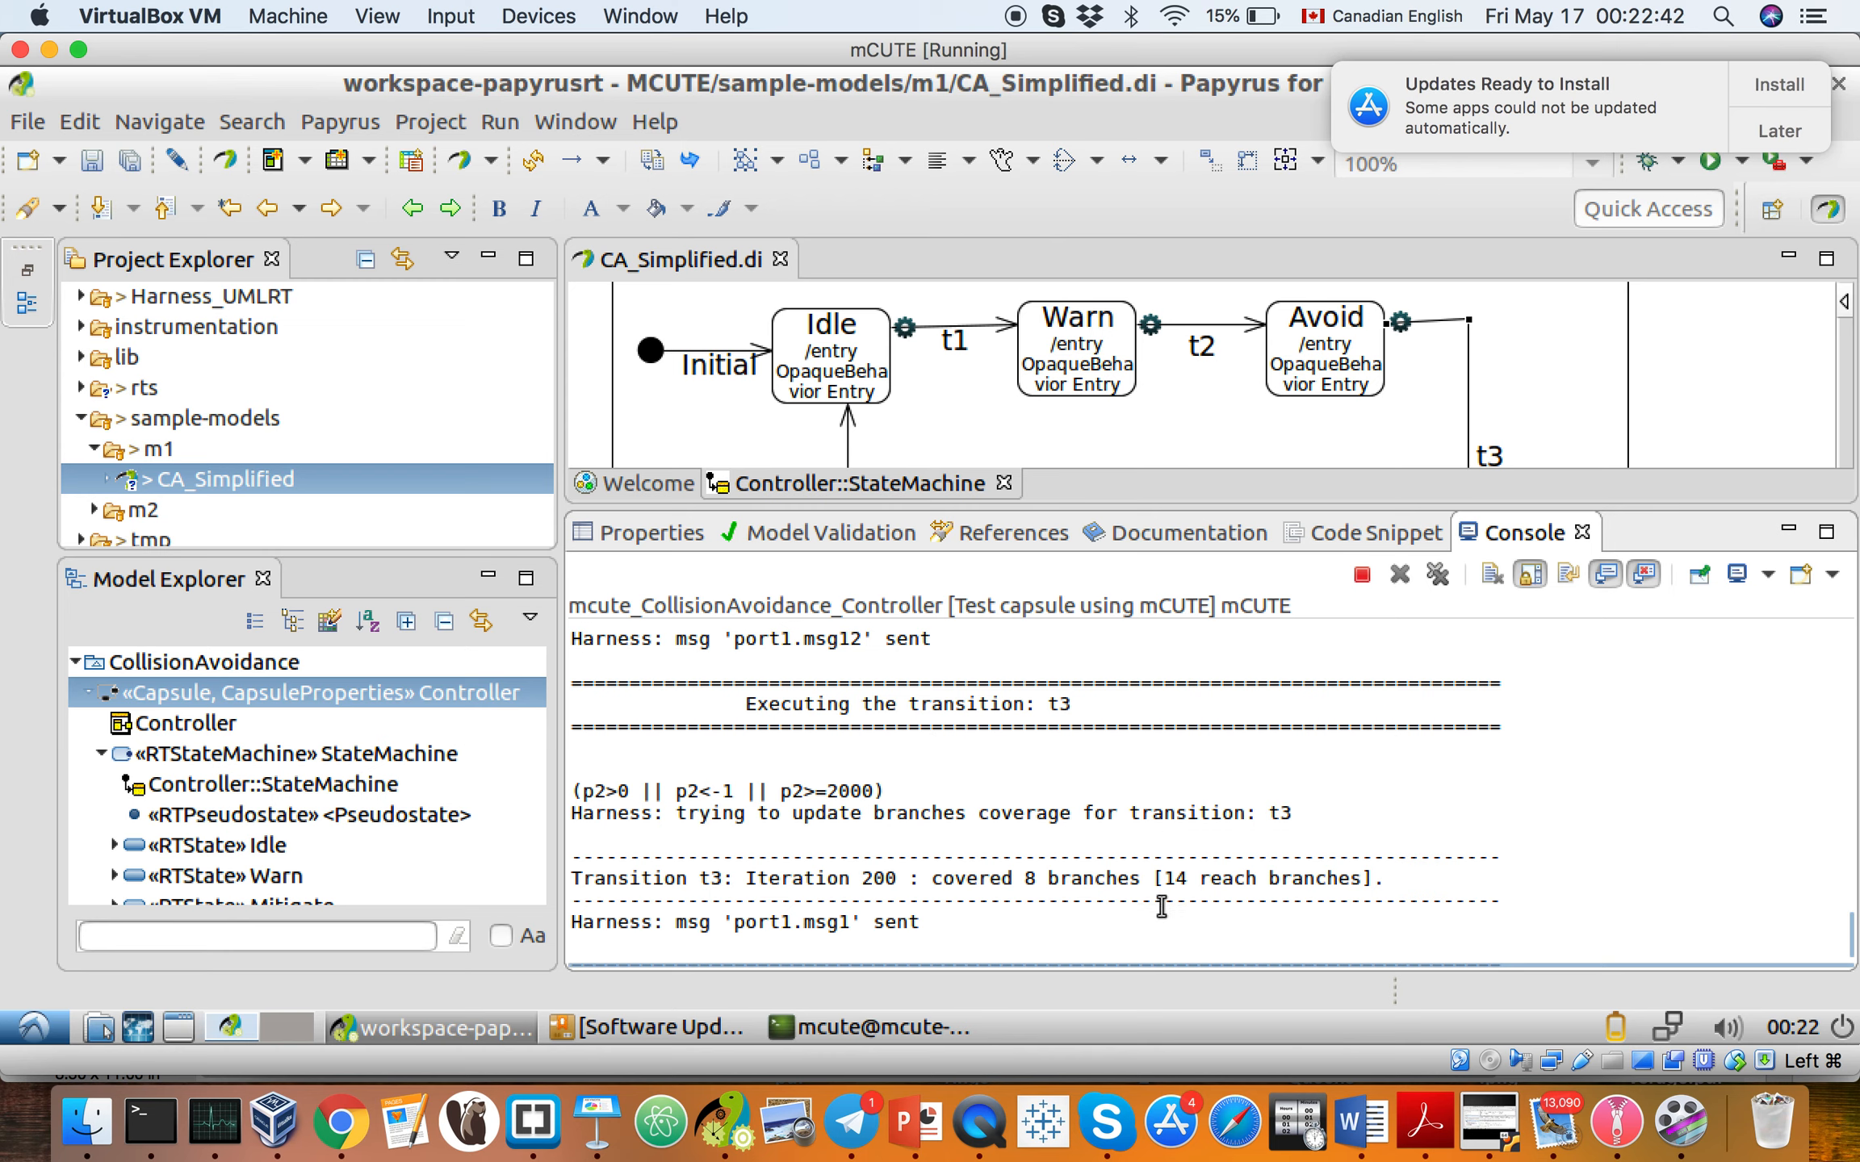
{"action": "left_click_drag", "start_coordinate": [1164, 878], "coordinate": [1371, 879]}
{"action": "left_click", "coordinate": [1188, 901]}
{"action": "double_click", "coordinate": [1030, 878]}
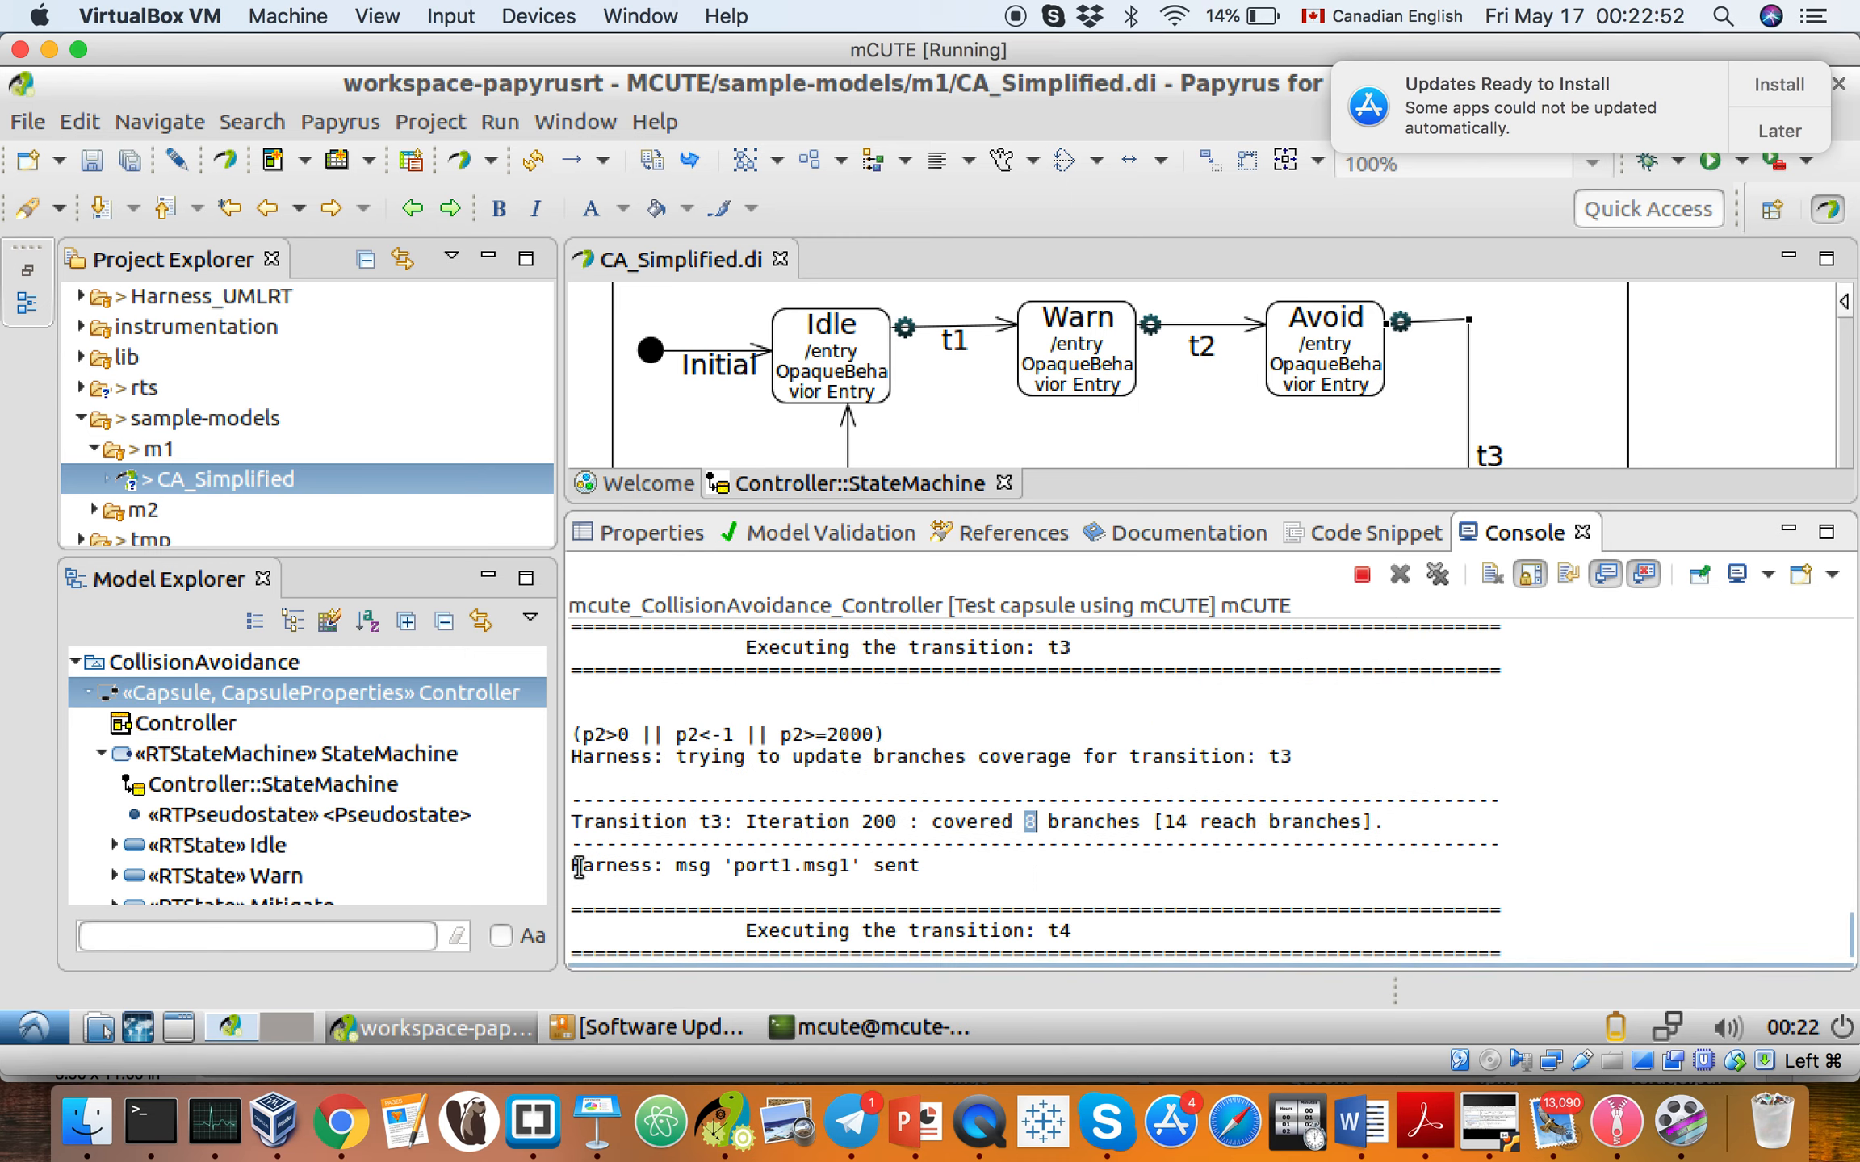
{"action": "left_click_drag", "start_coordinate": [570, 866], "coordinate": [946, 862]}
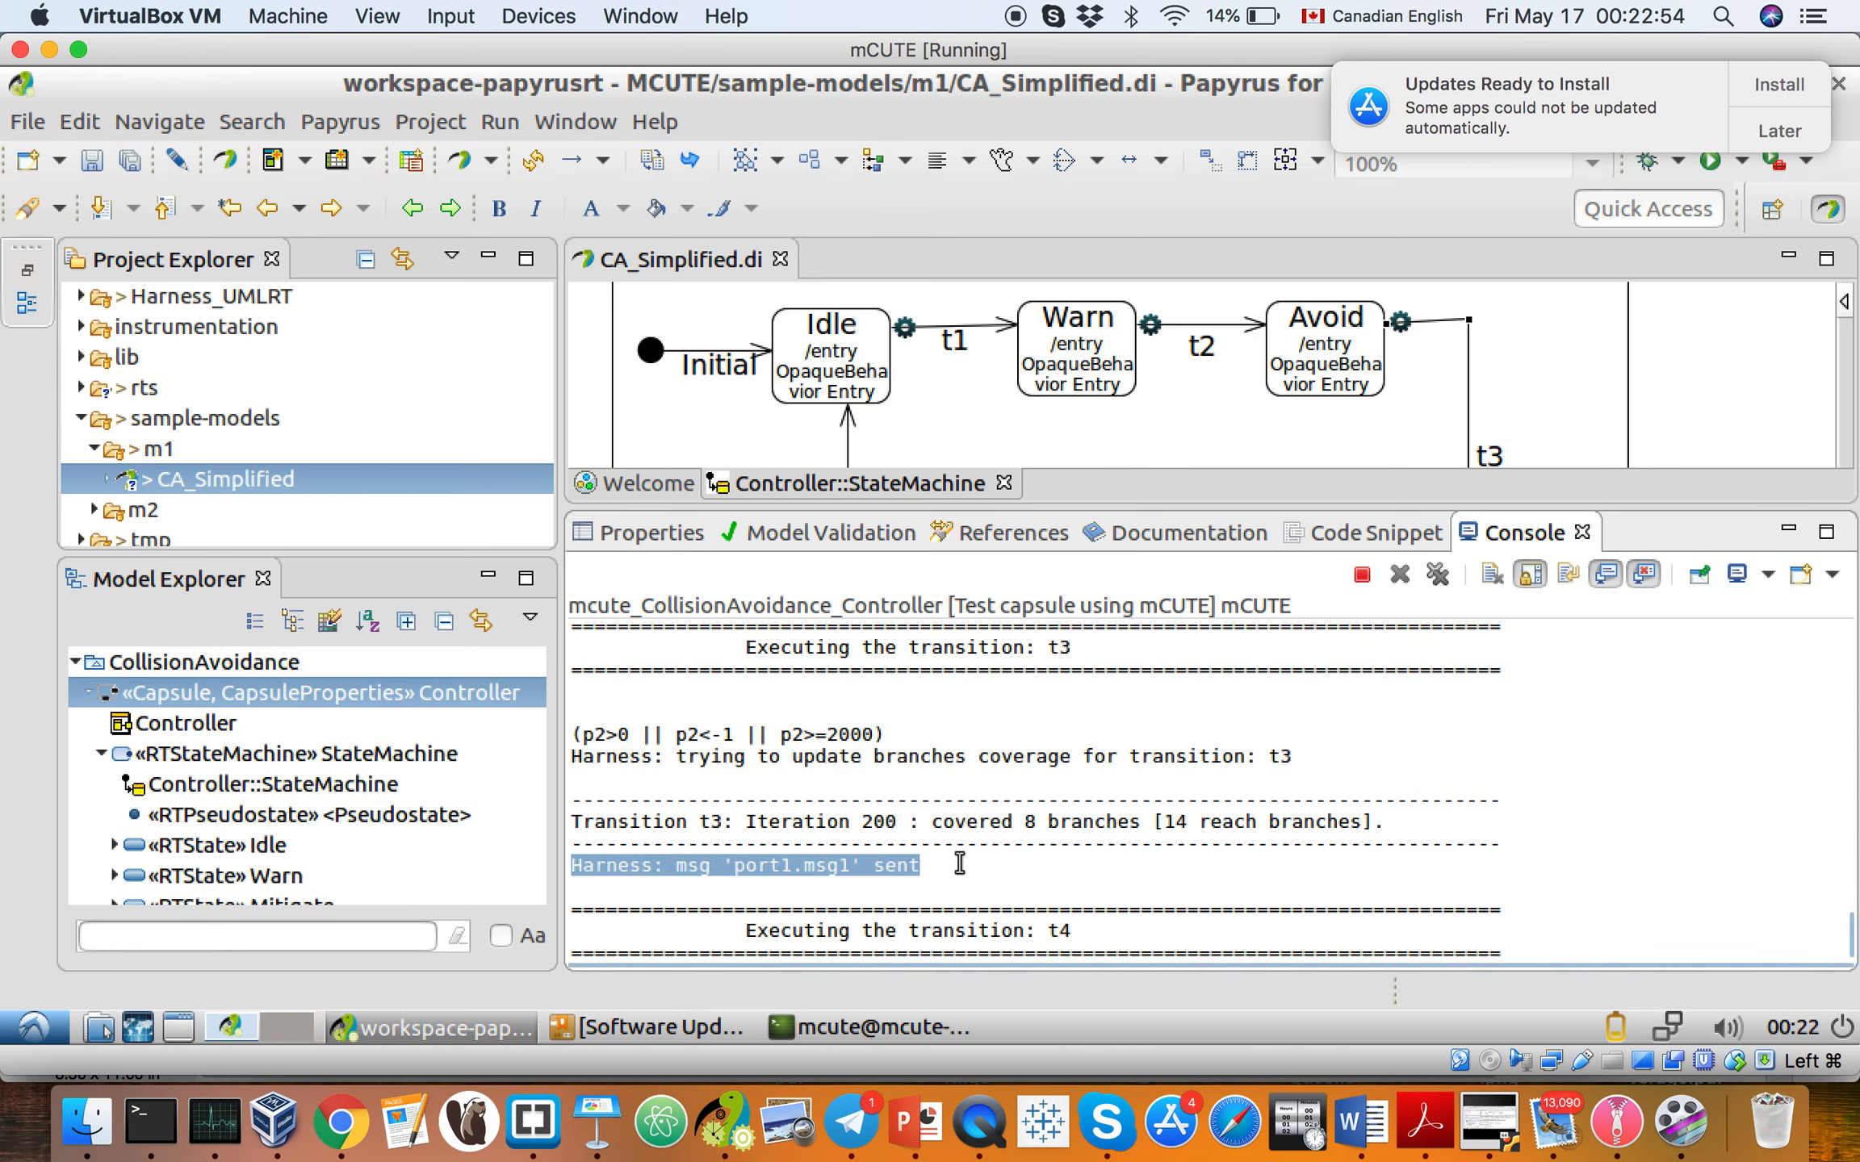
{"action": "left_click", "coordinate": [961, 863]}
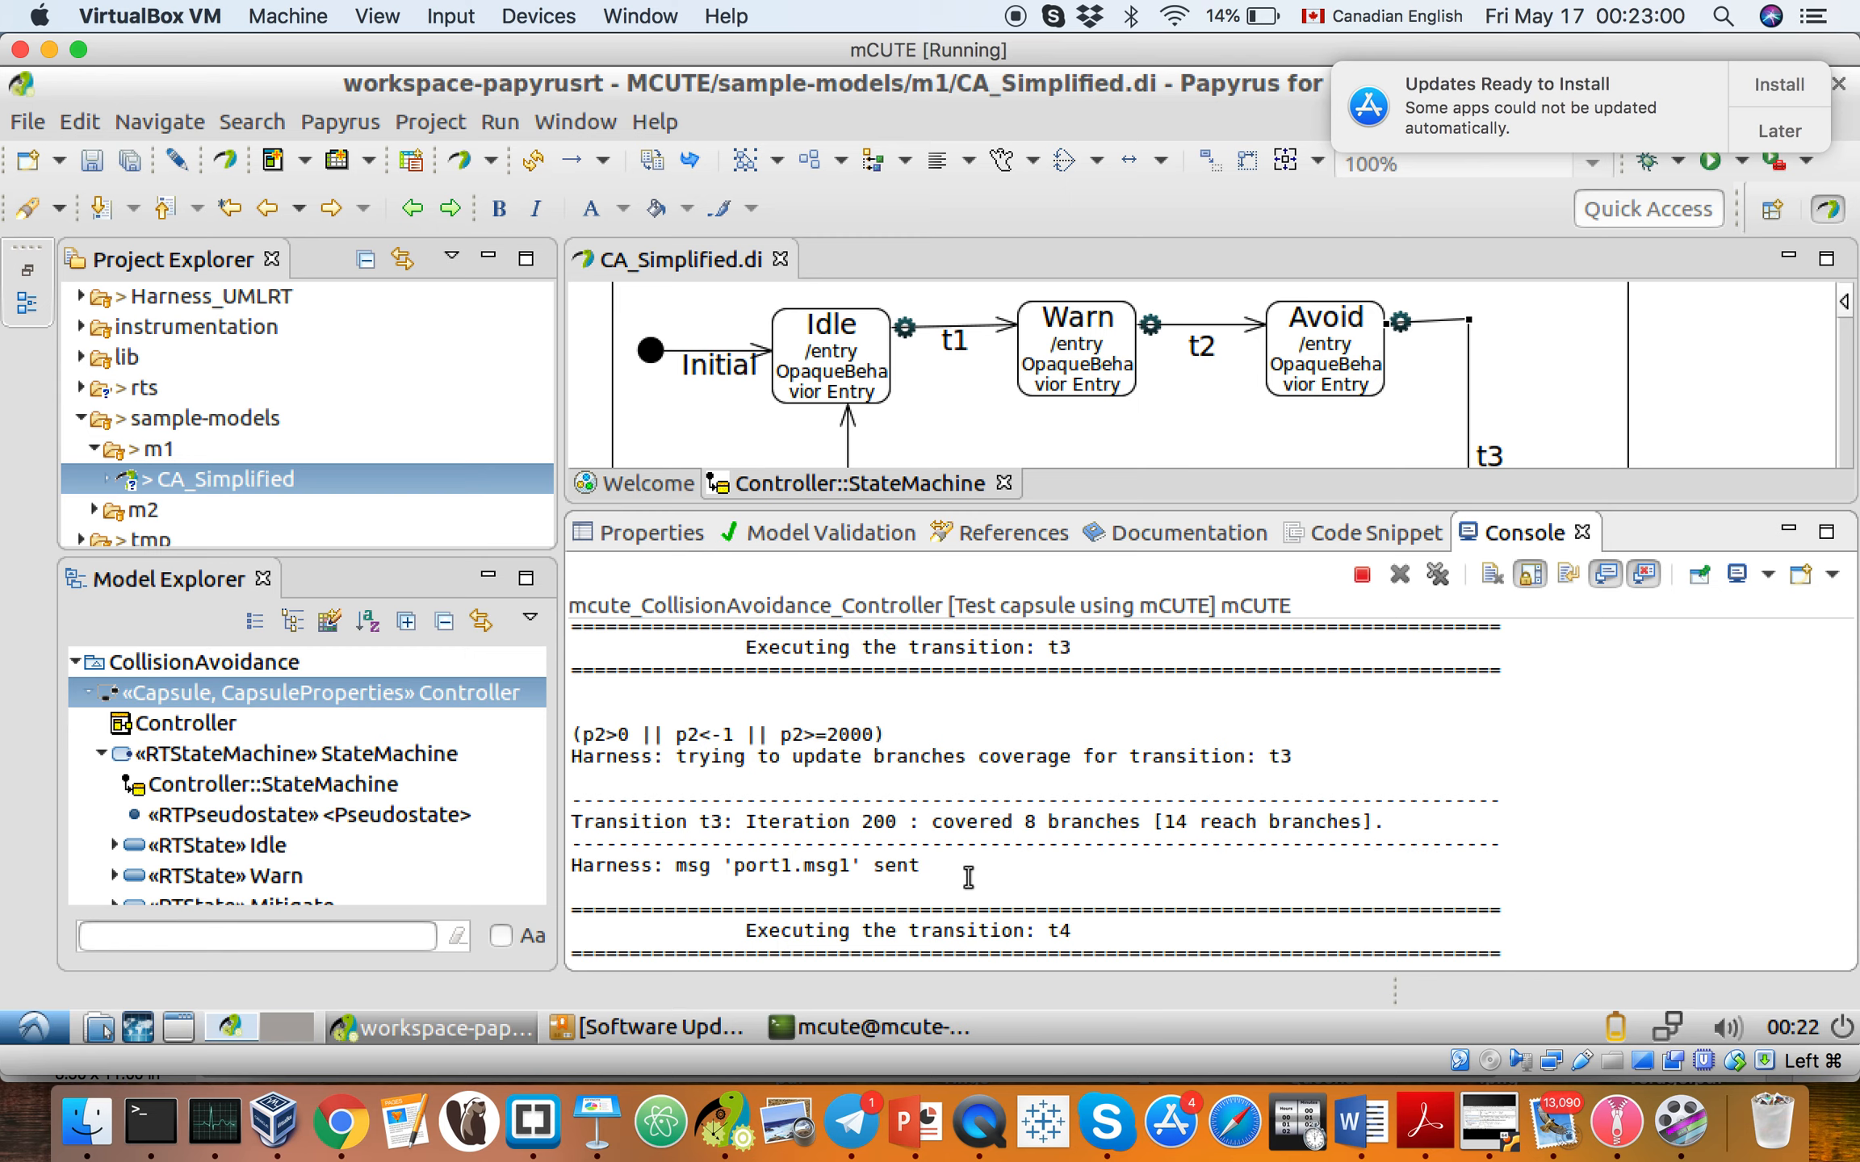
{"action": "scroll", "coordinate": [969, 877], "scroll_direction": "up", "scroll_amount": 3}
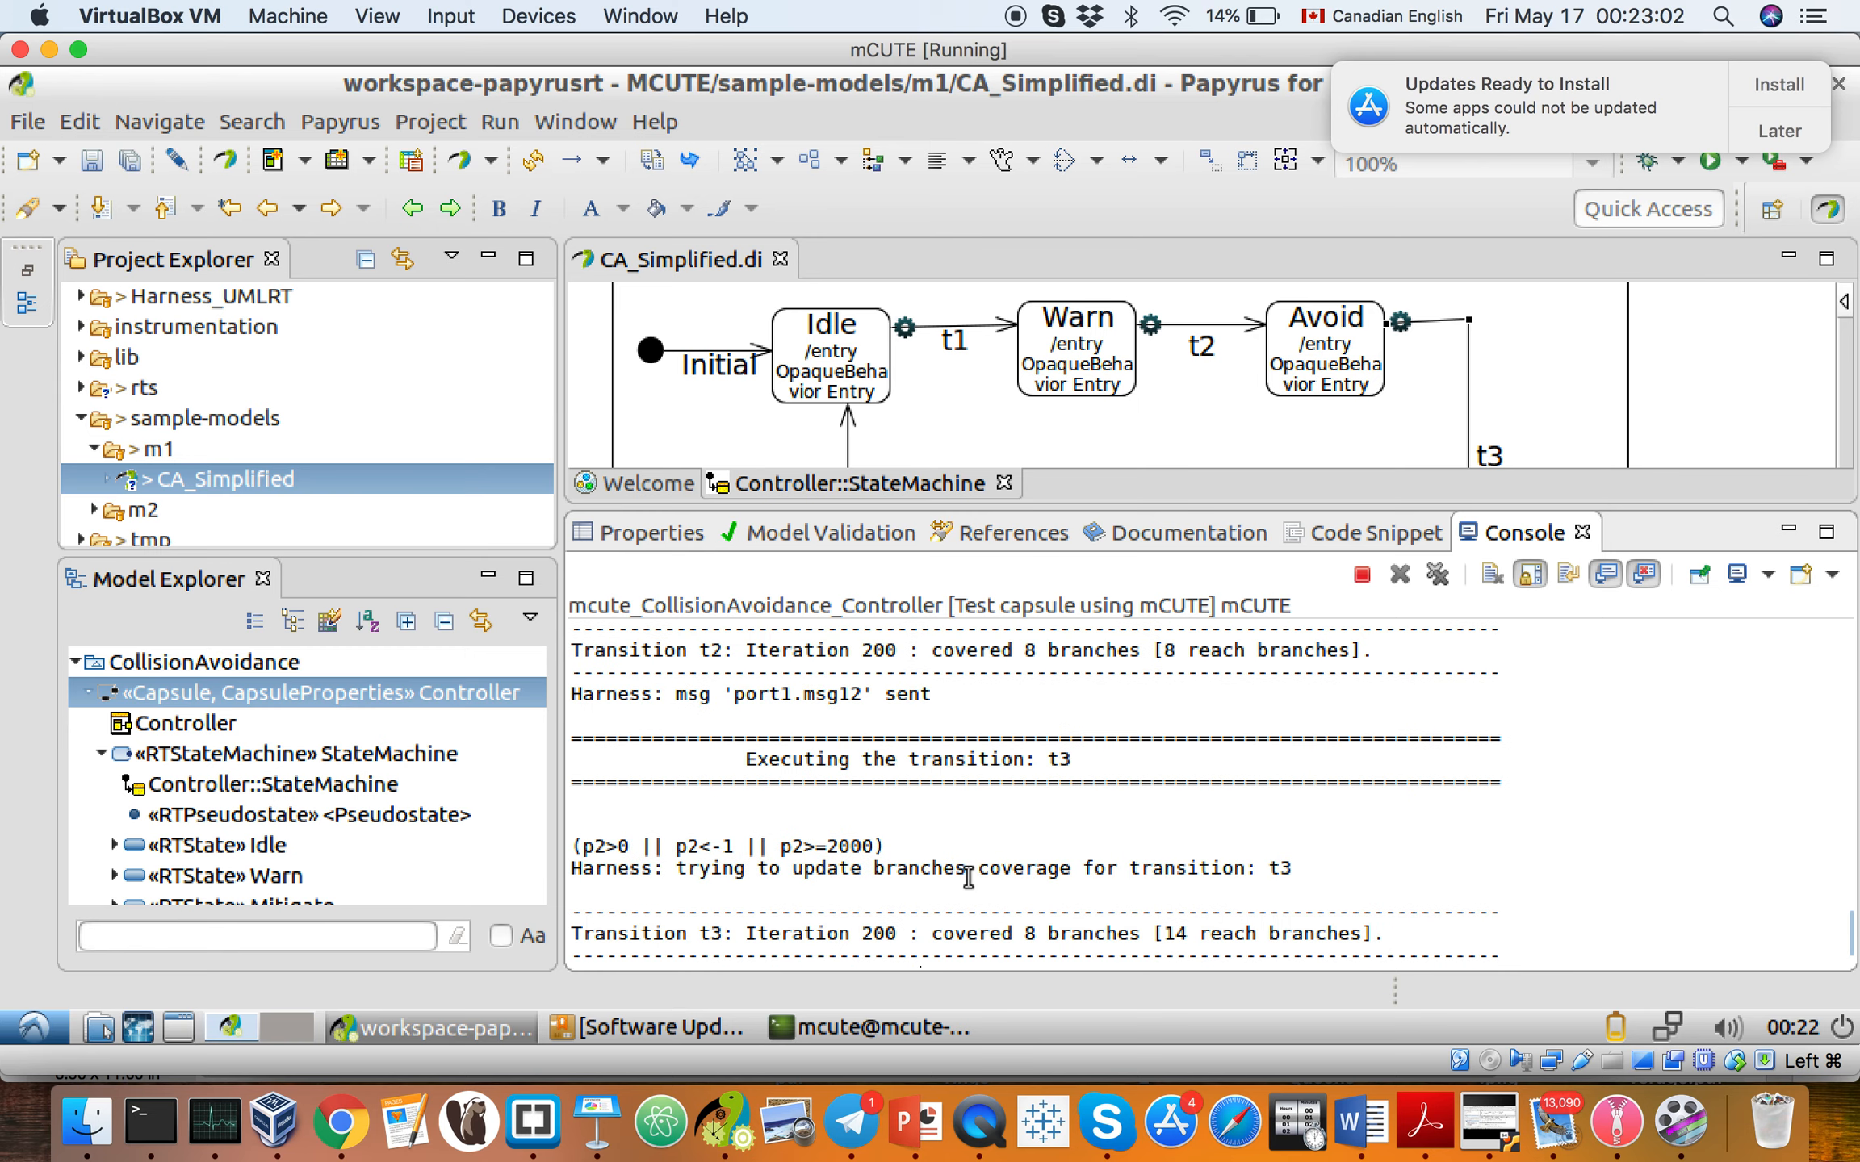
{"action": "scroll", "coordinate": [969, 878], "scroll_direction": "down", "scroll_amount": 12}
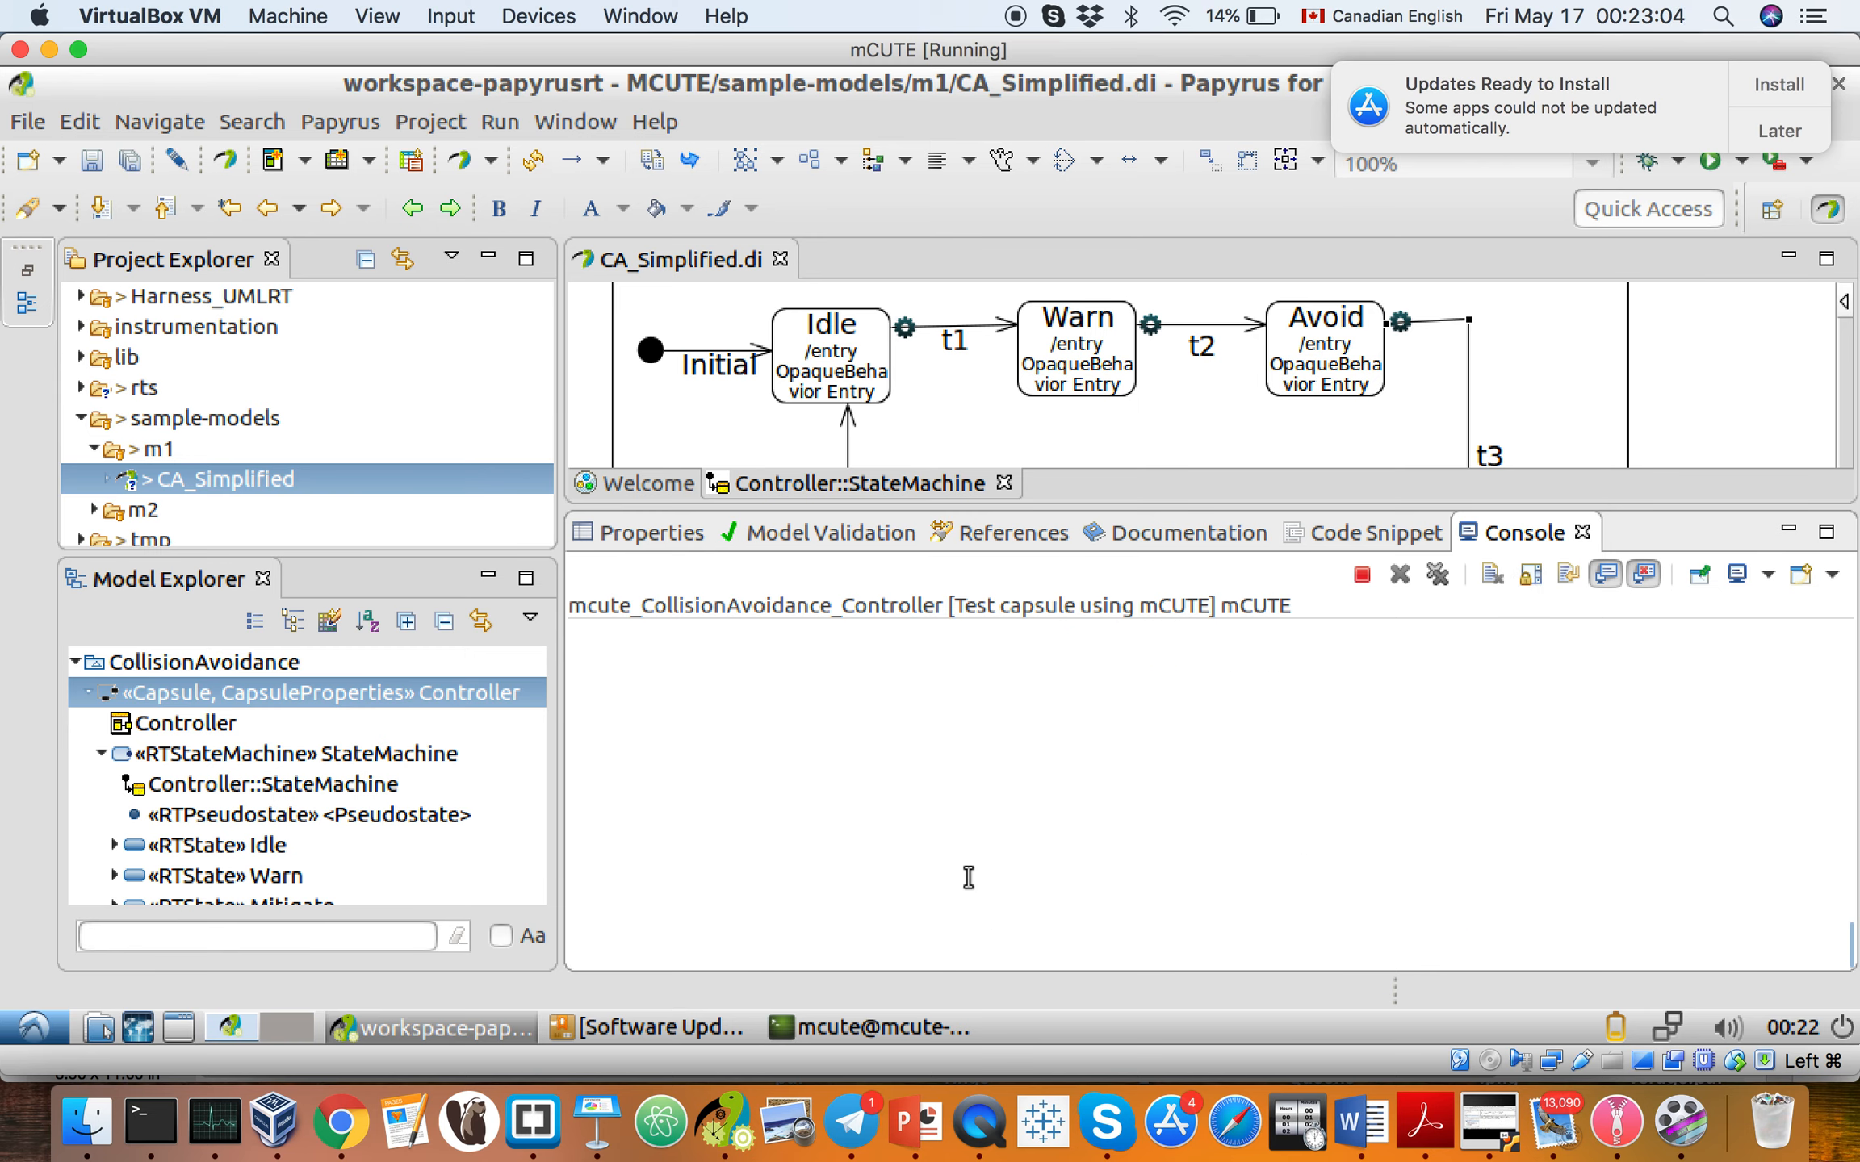
{"action": "scroll", "coordinate": [968, 878], "scroll_direction": "up", "scroll_amount": 1}
{"action": "scroll", "coordinate": [968, 877], "scroll_direction": "up", "scroll_amount": 5}
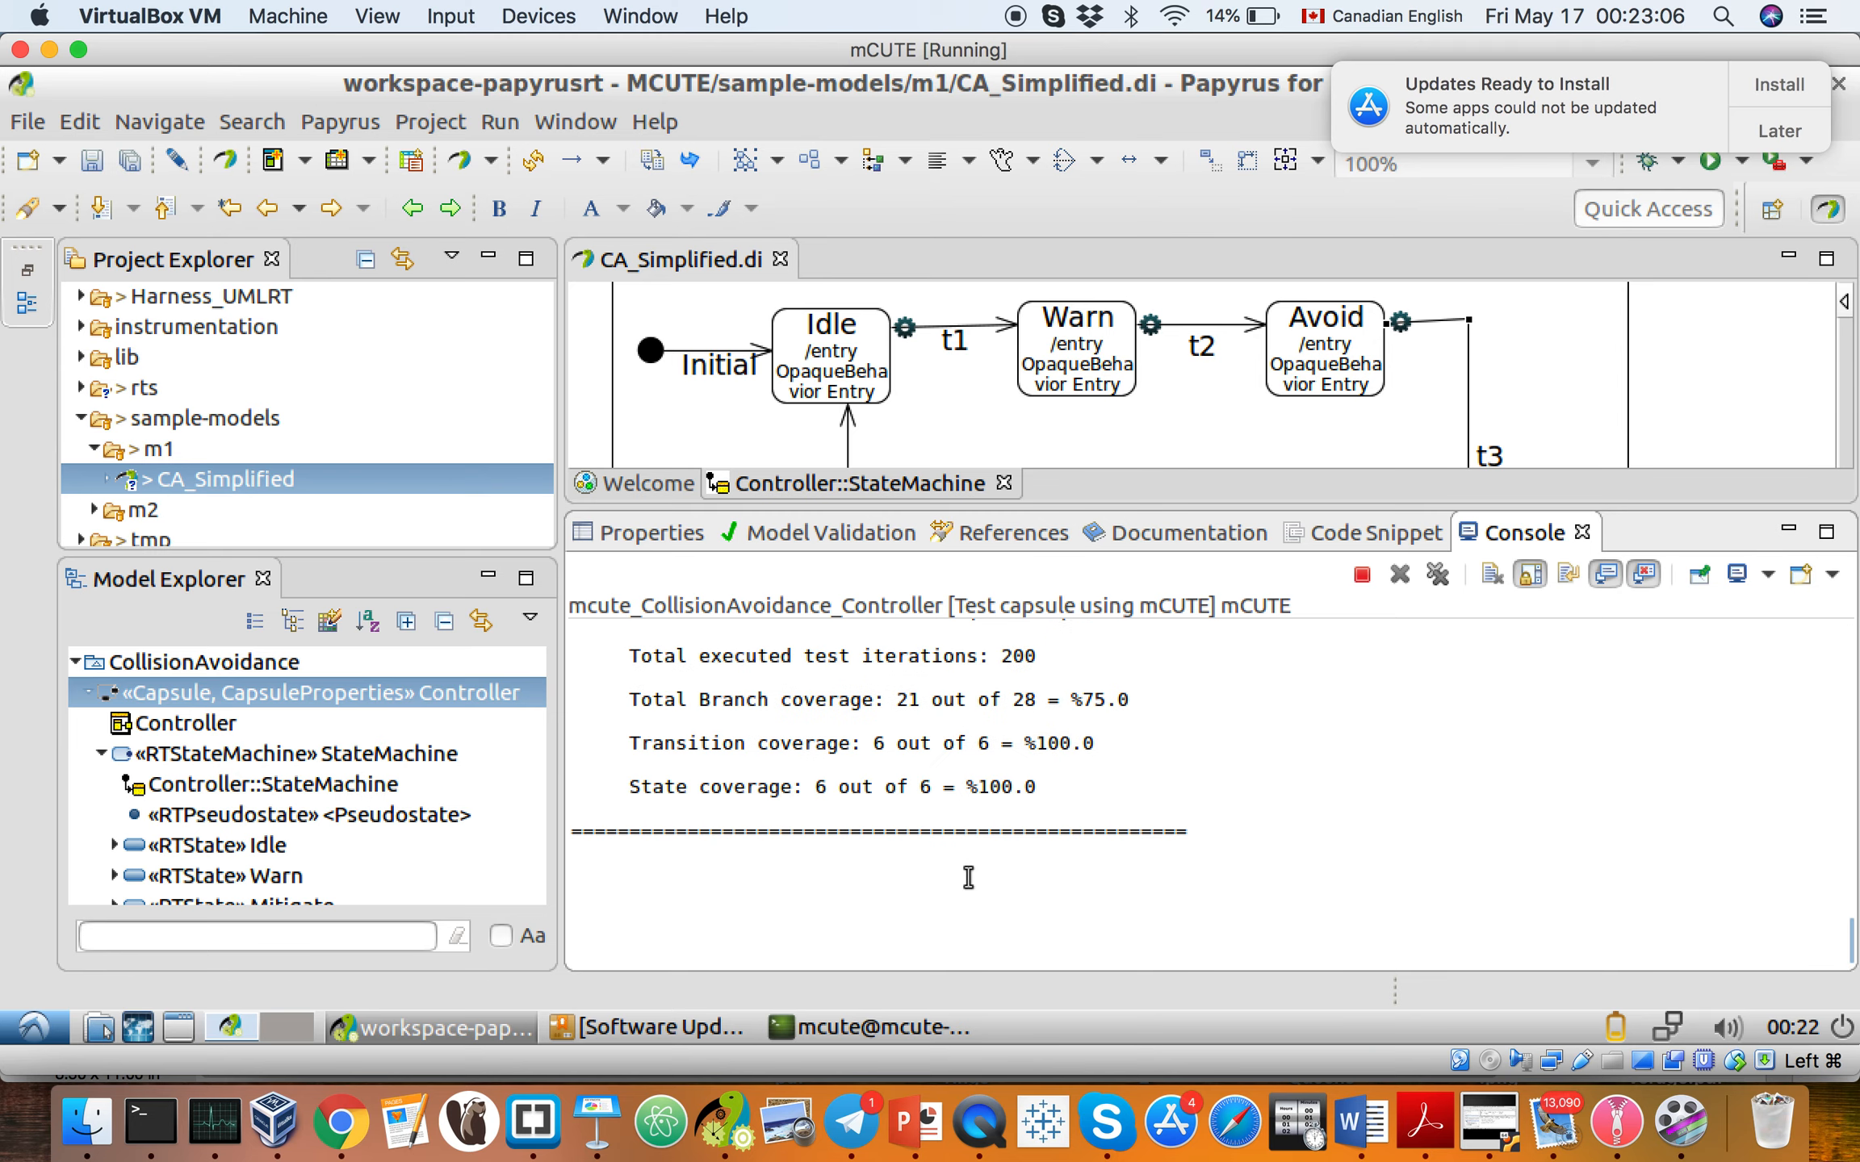
Reopen the Controller capsule's mCUTE test configuration, set the strategy to Concolic and run the test
{"action": "right_click", "coordinate": [446, 697]}
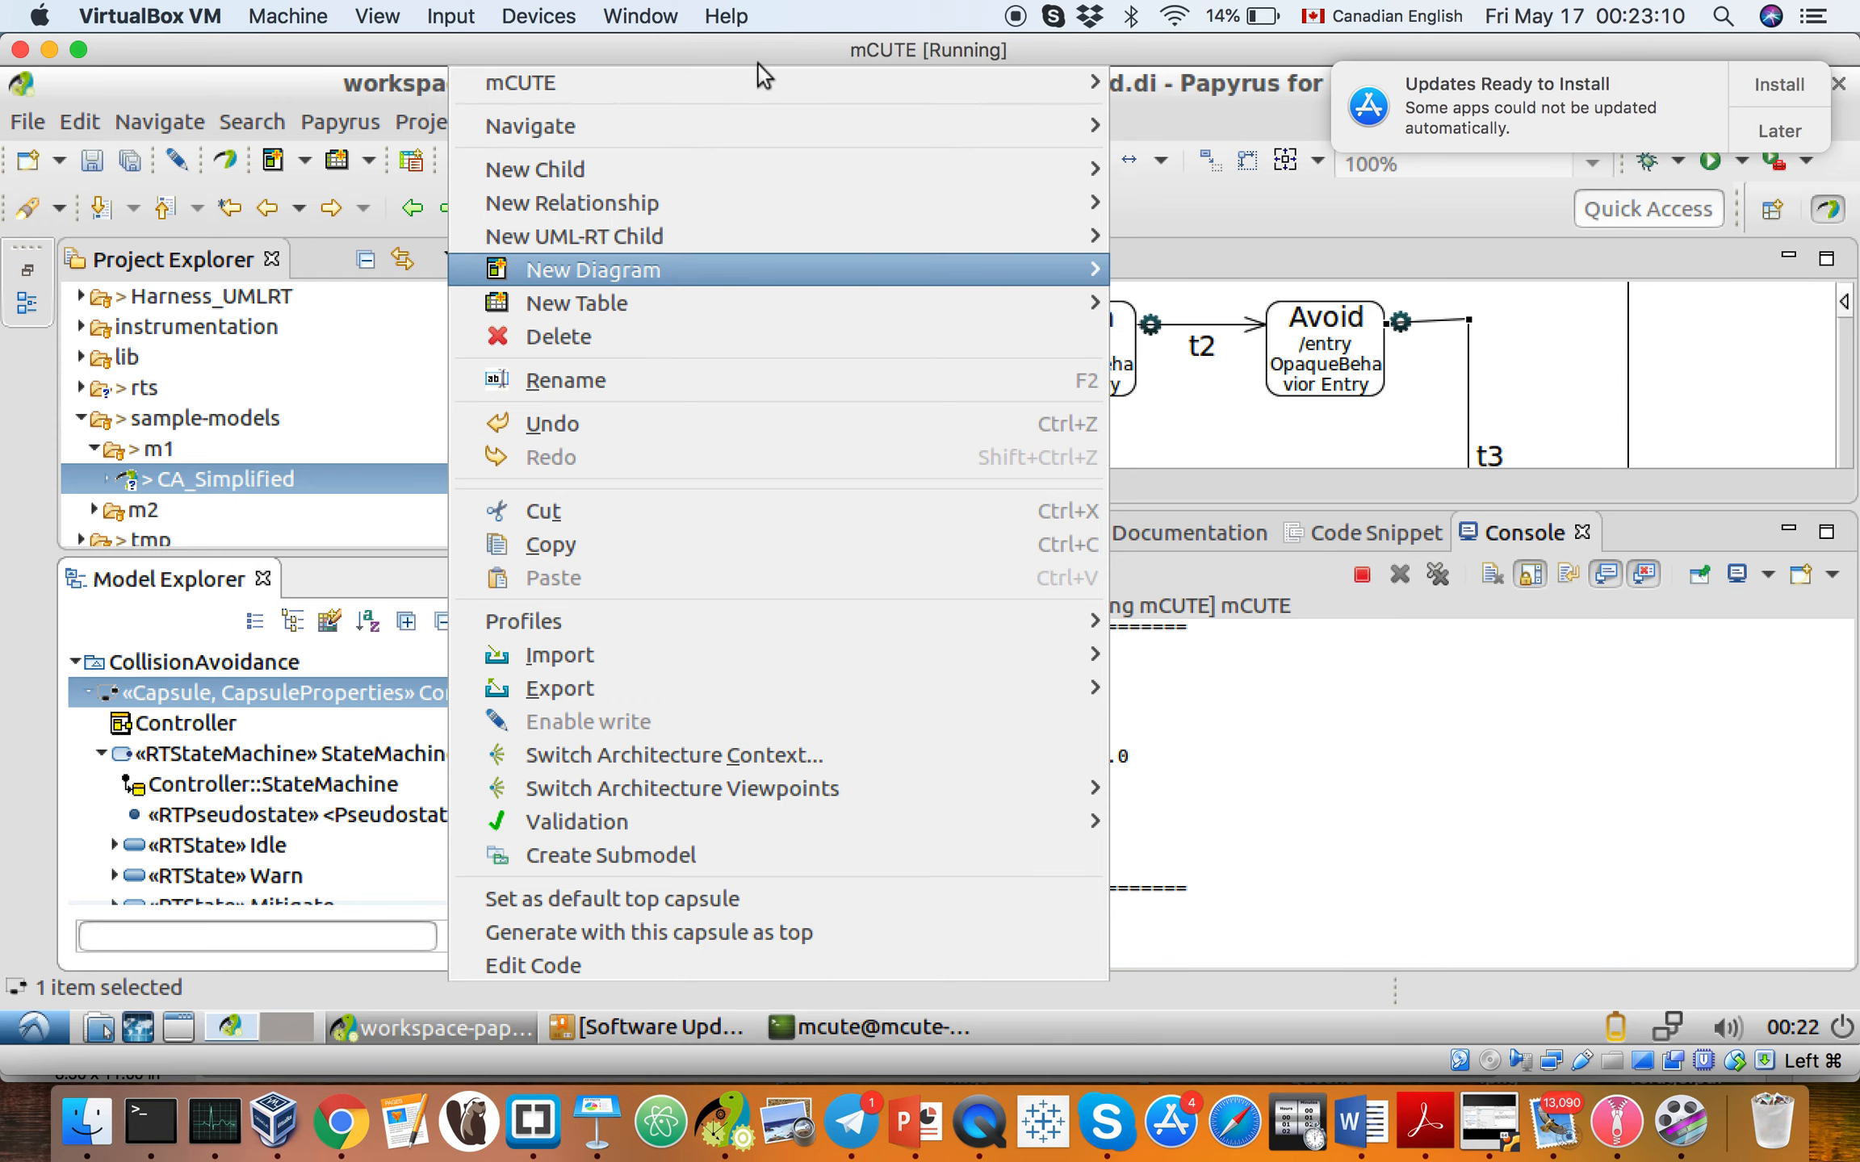
{"action": "mouse_move", "coordinate": [746, 76]}
{"action": "left_click", "coordinate": [1183, 87]}
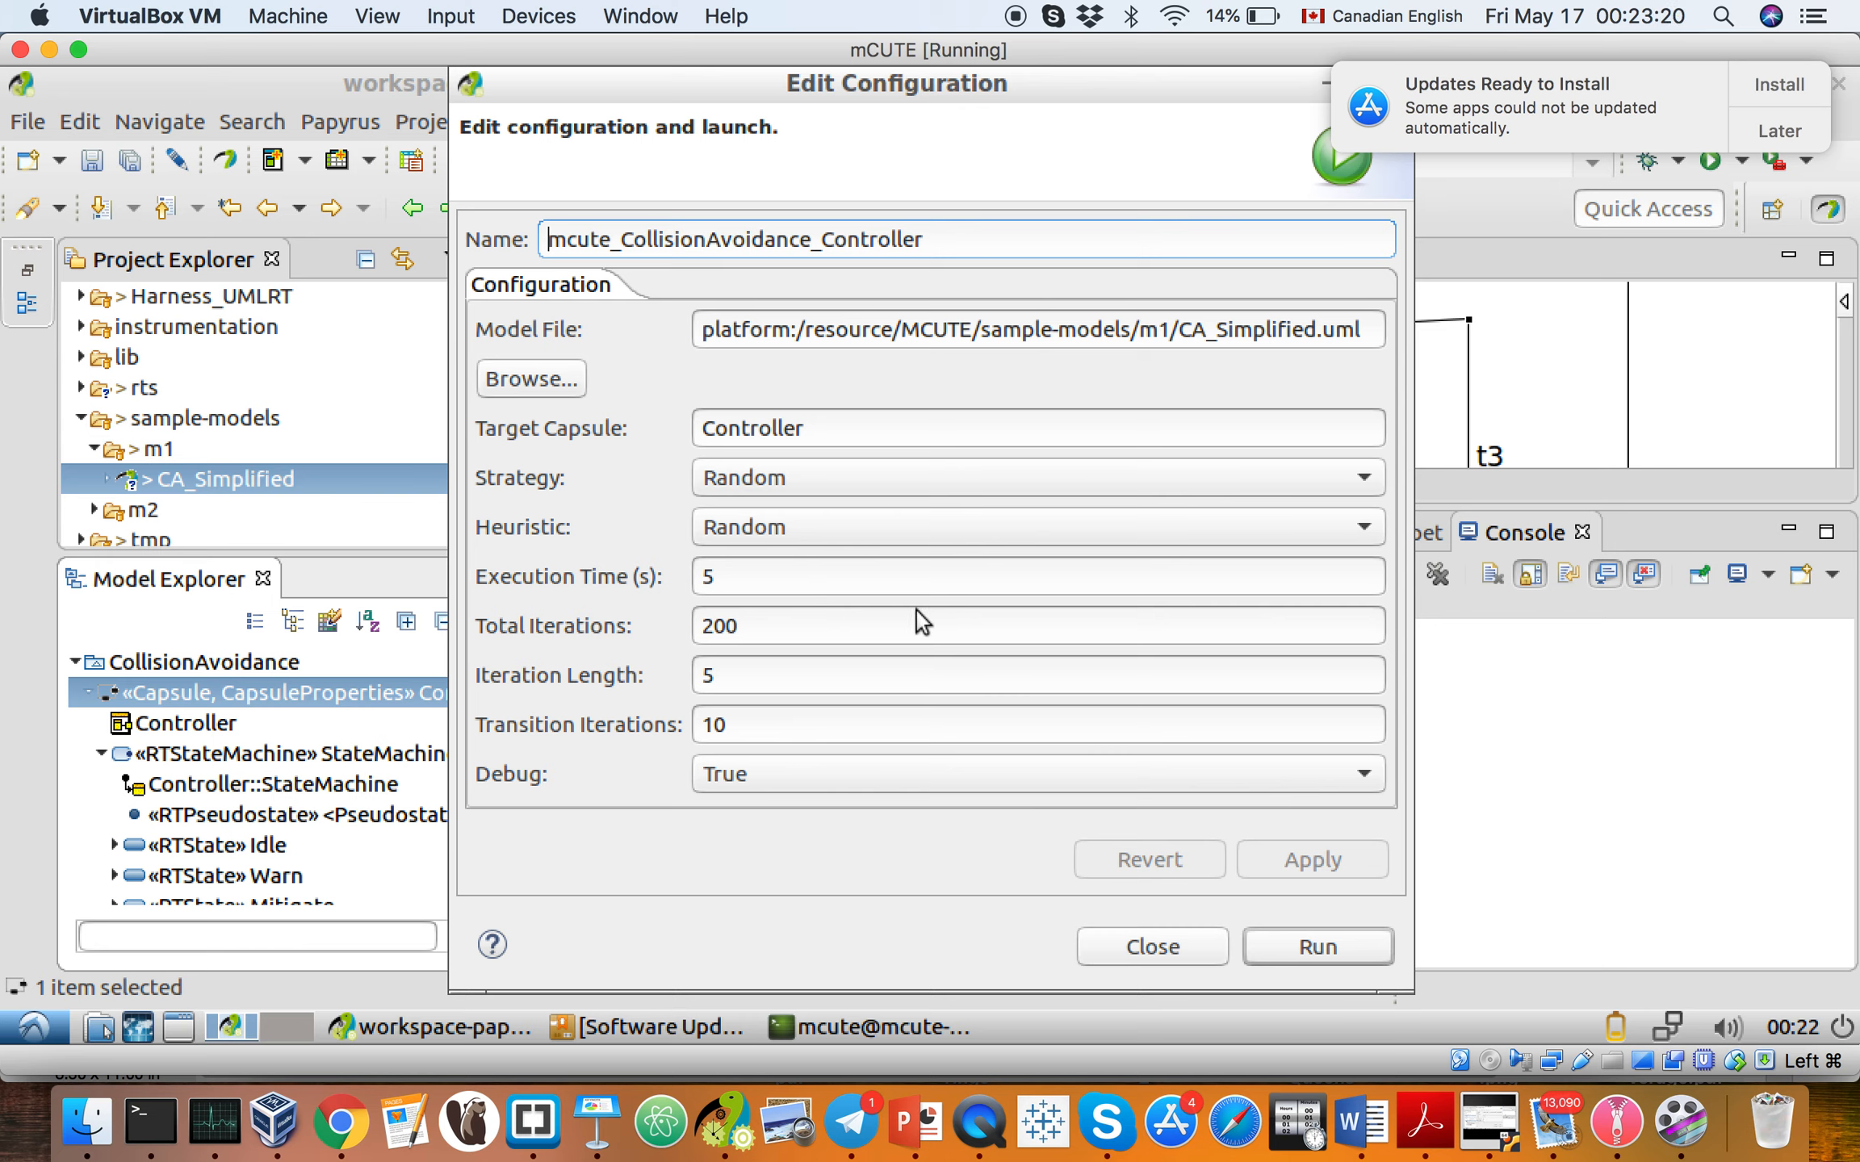
{"action": "left_click", "coordinate": [855, 477]}
{"action": "left_click", "coordinate": [774, 561]}
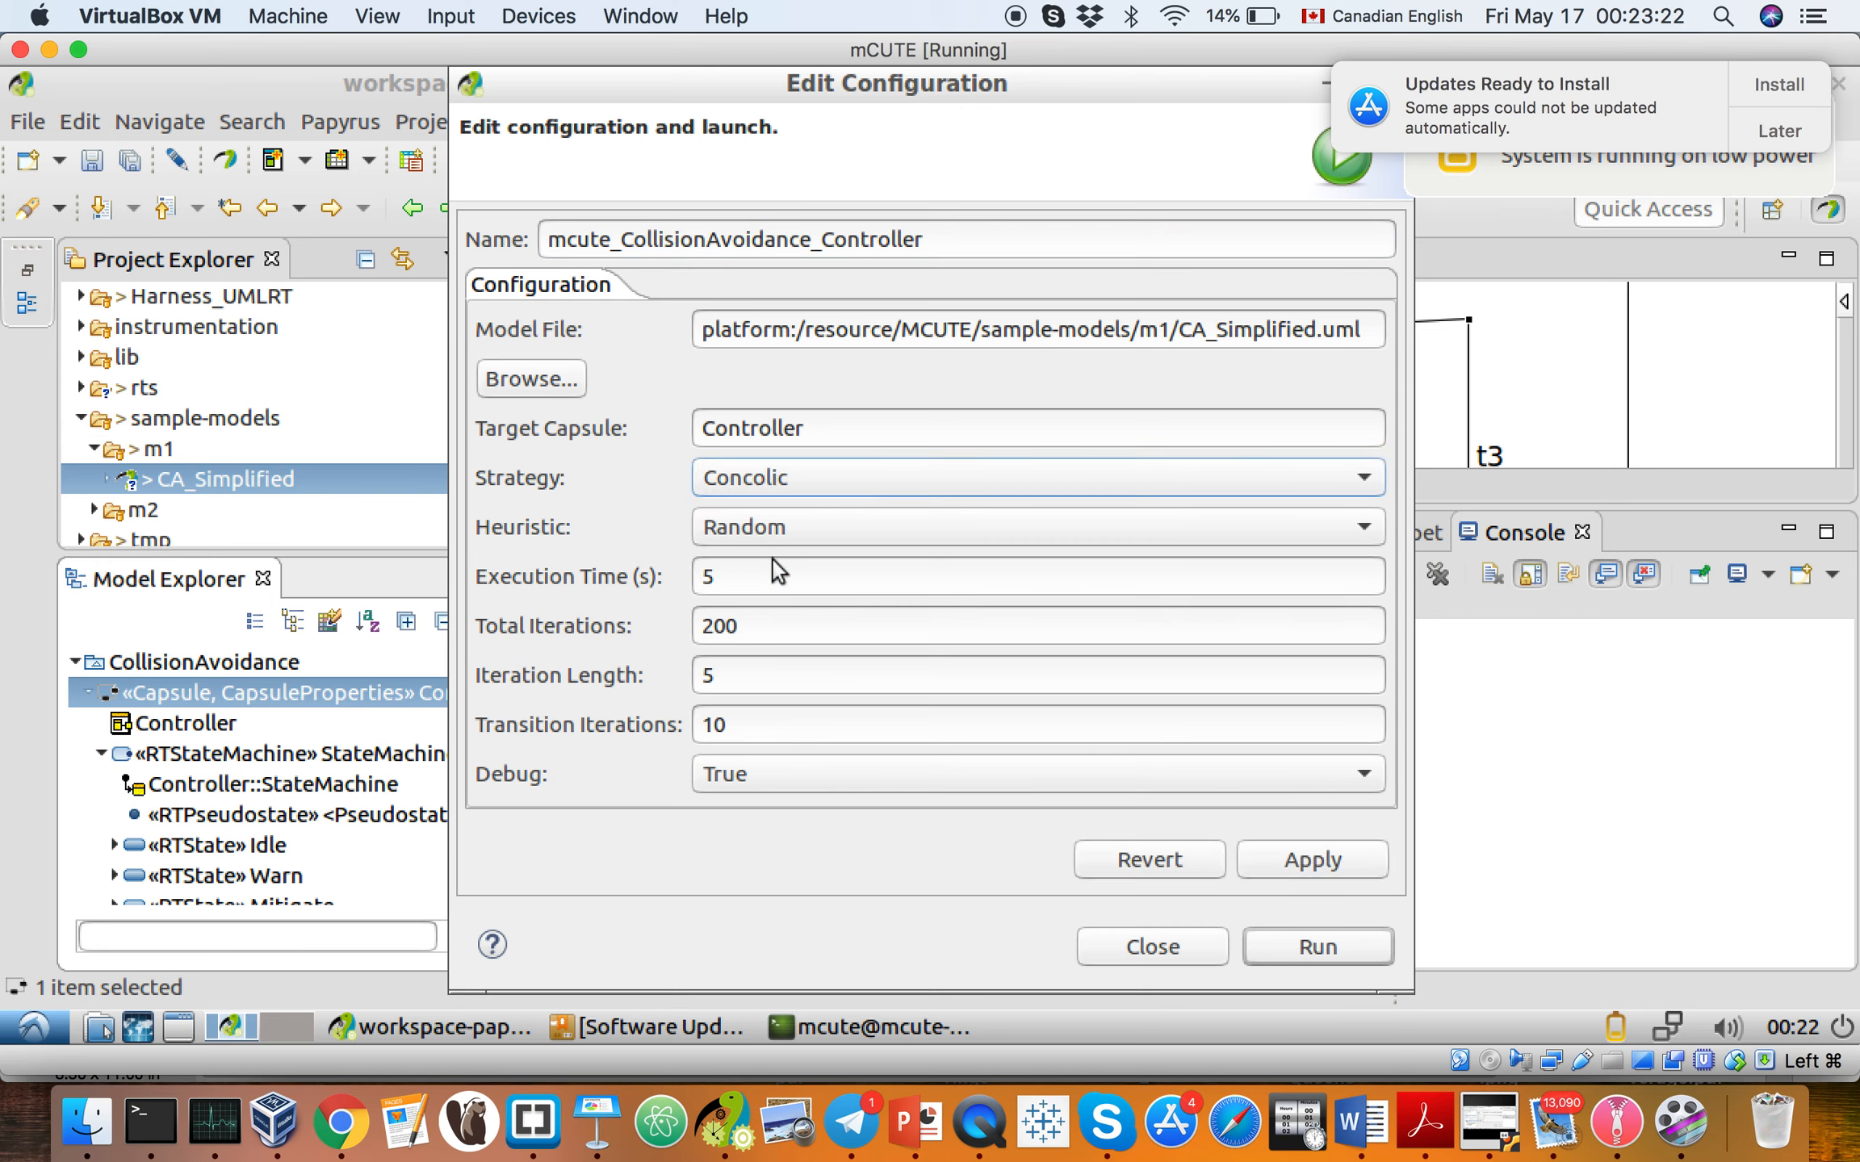
{"action": "left_click", "coordinate": [1318, 959]}
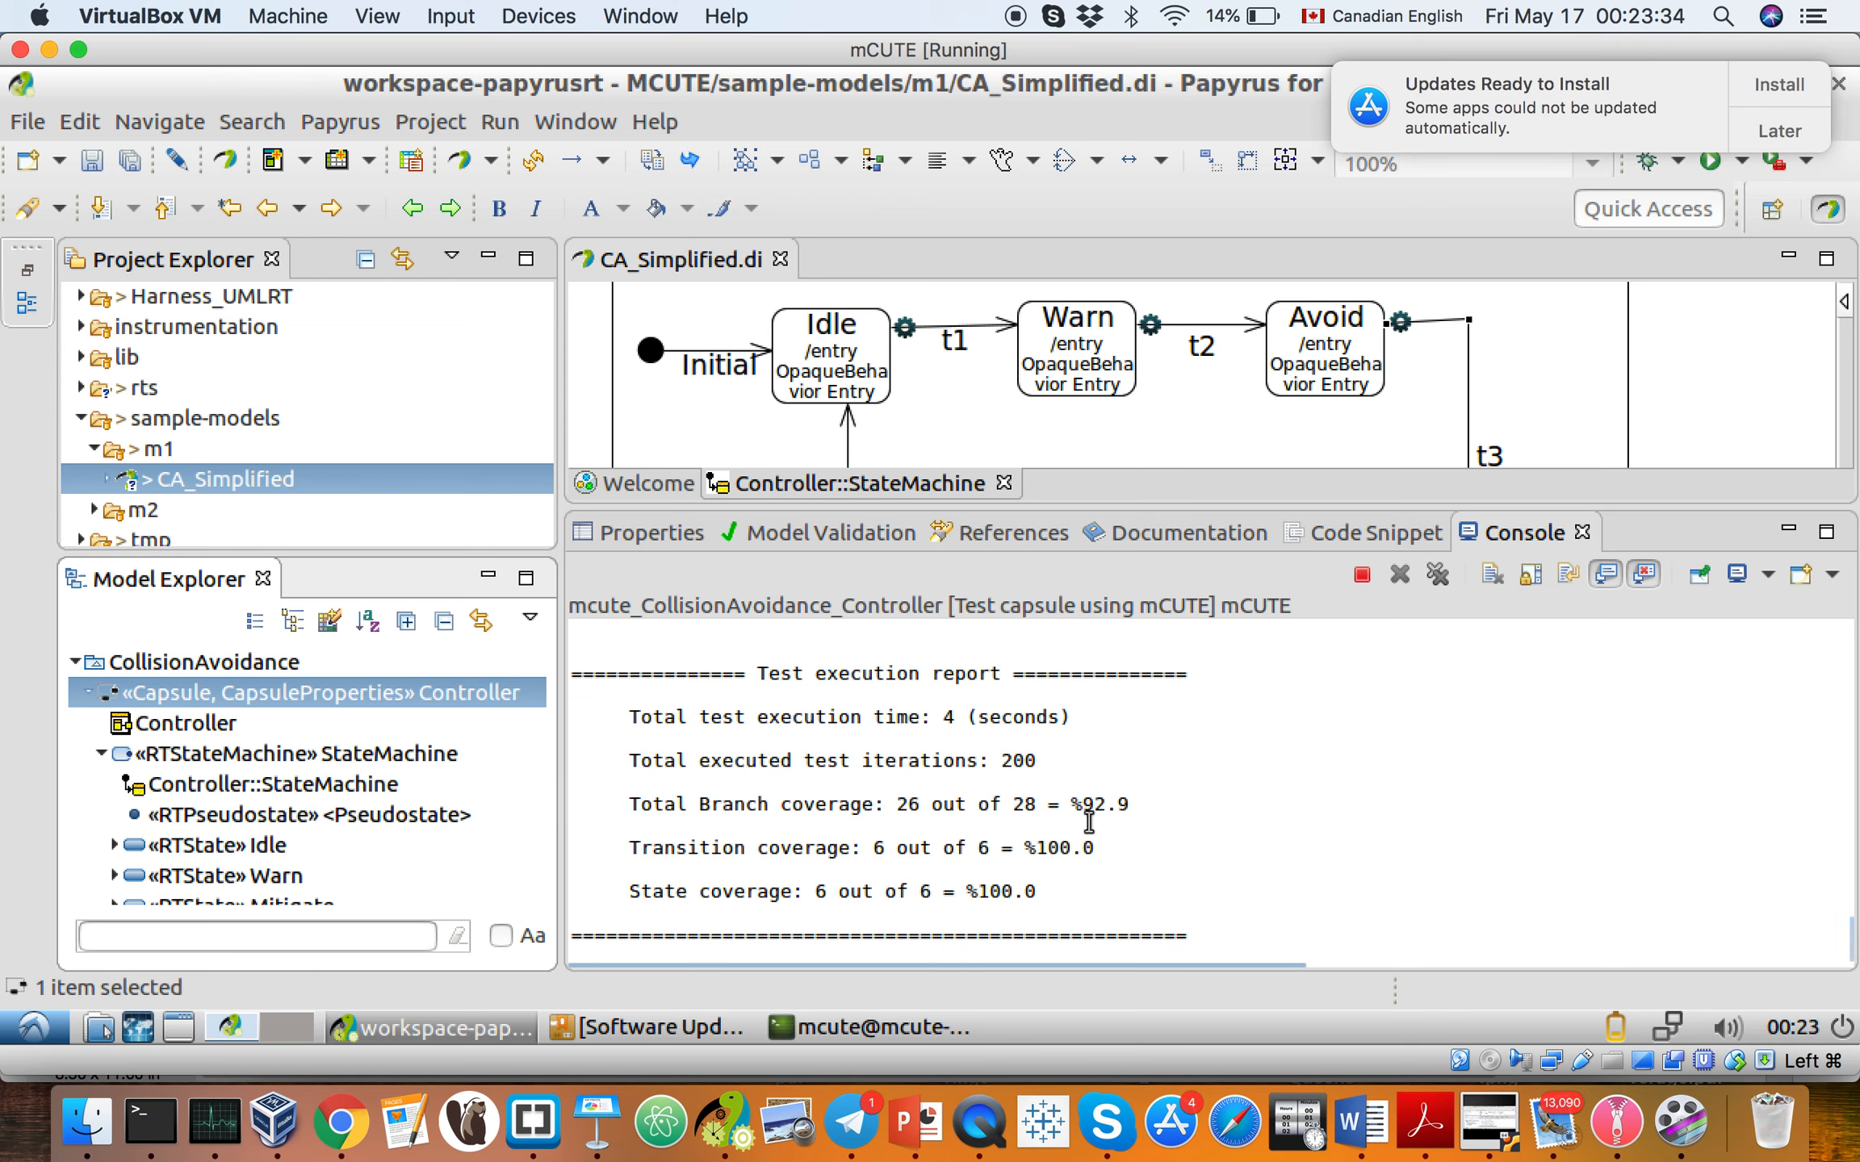
Examine the total branch coverage of the Concolic run and the path constraints logged for transition t5
{"action": "left_click_drag", "start_coordinate": [1072, 805], "coordinate": [1144, 805]}
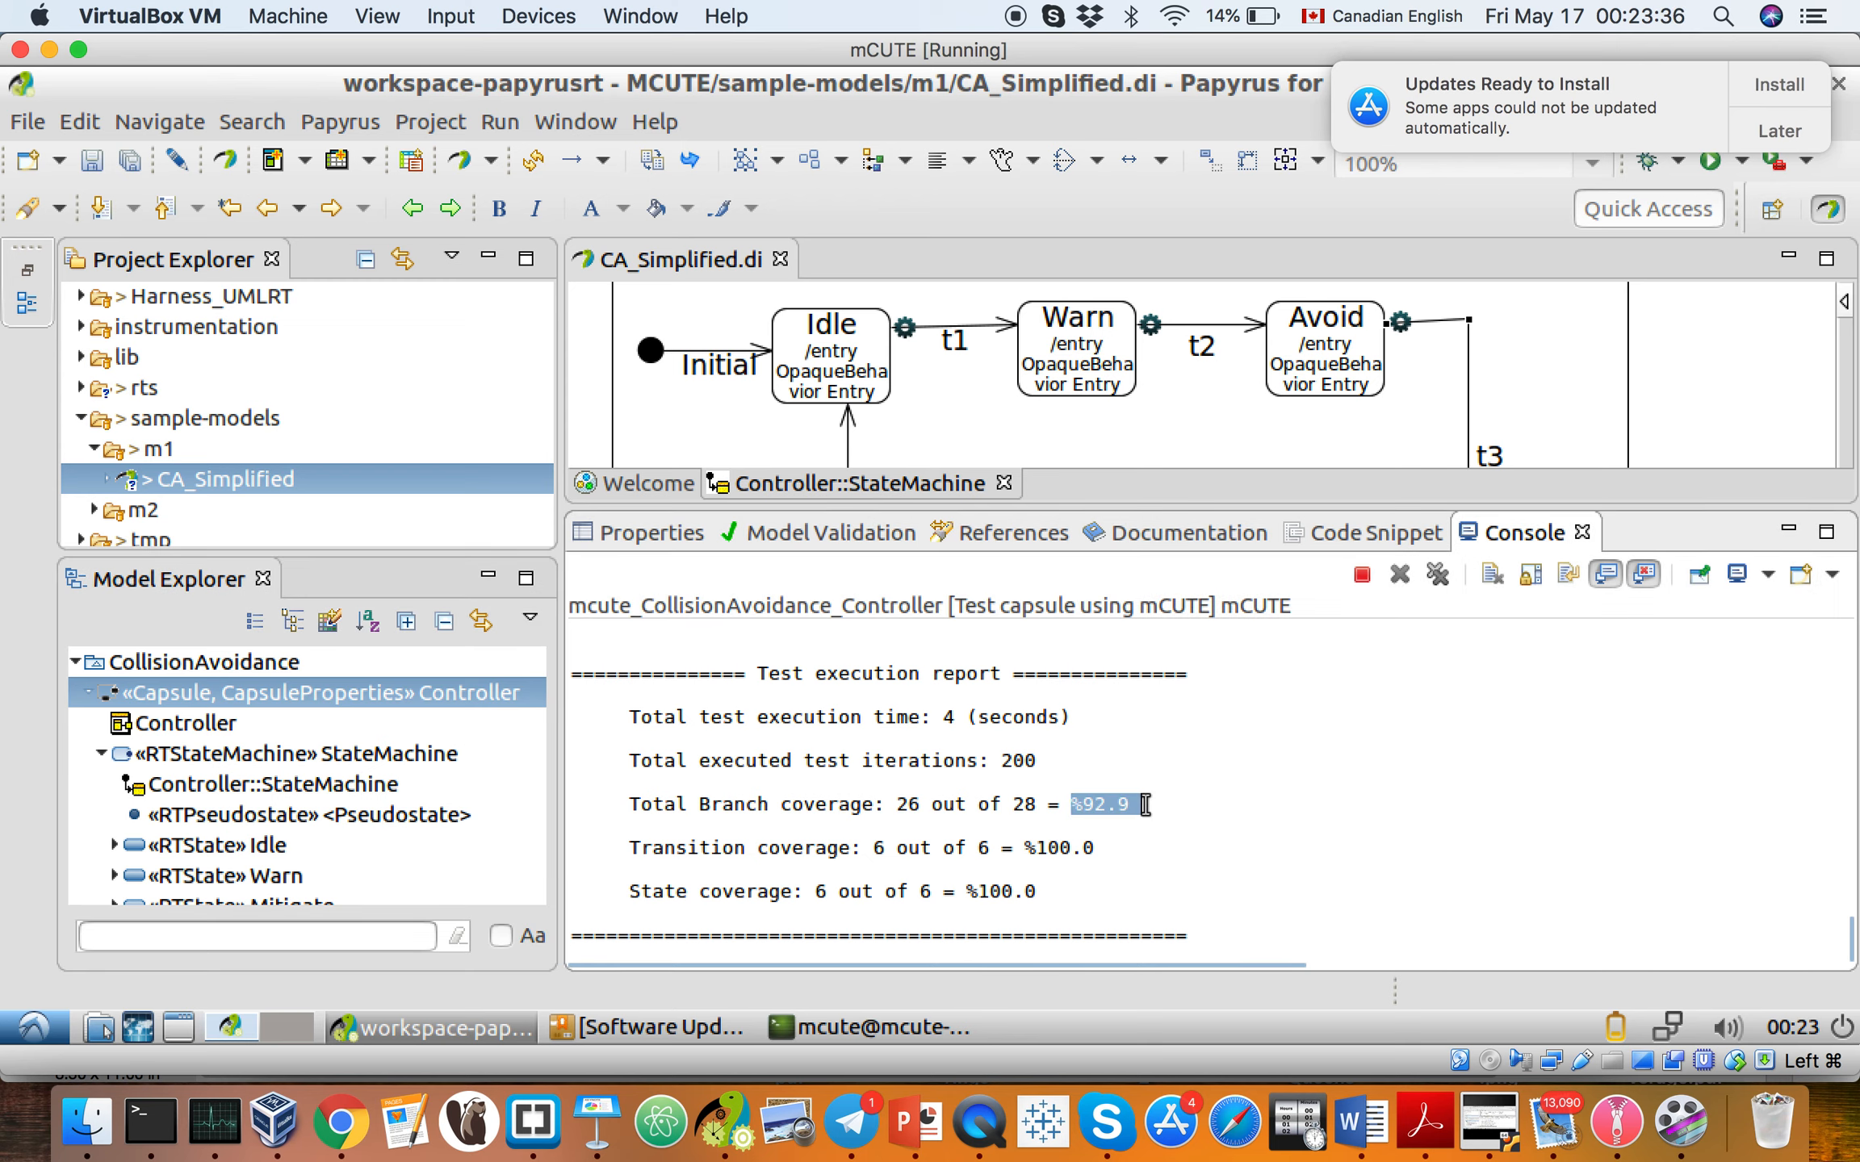
{"action": "left_click", "coordinate": [1167, 819]}
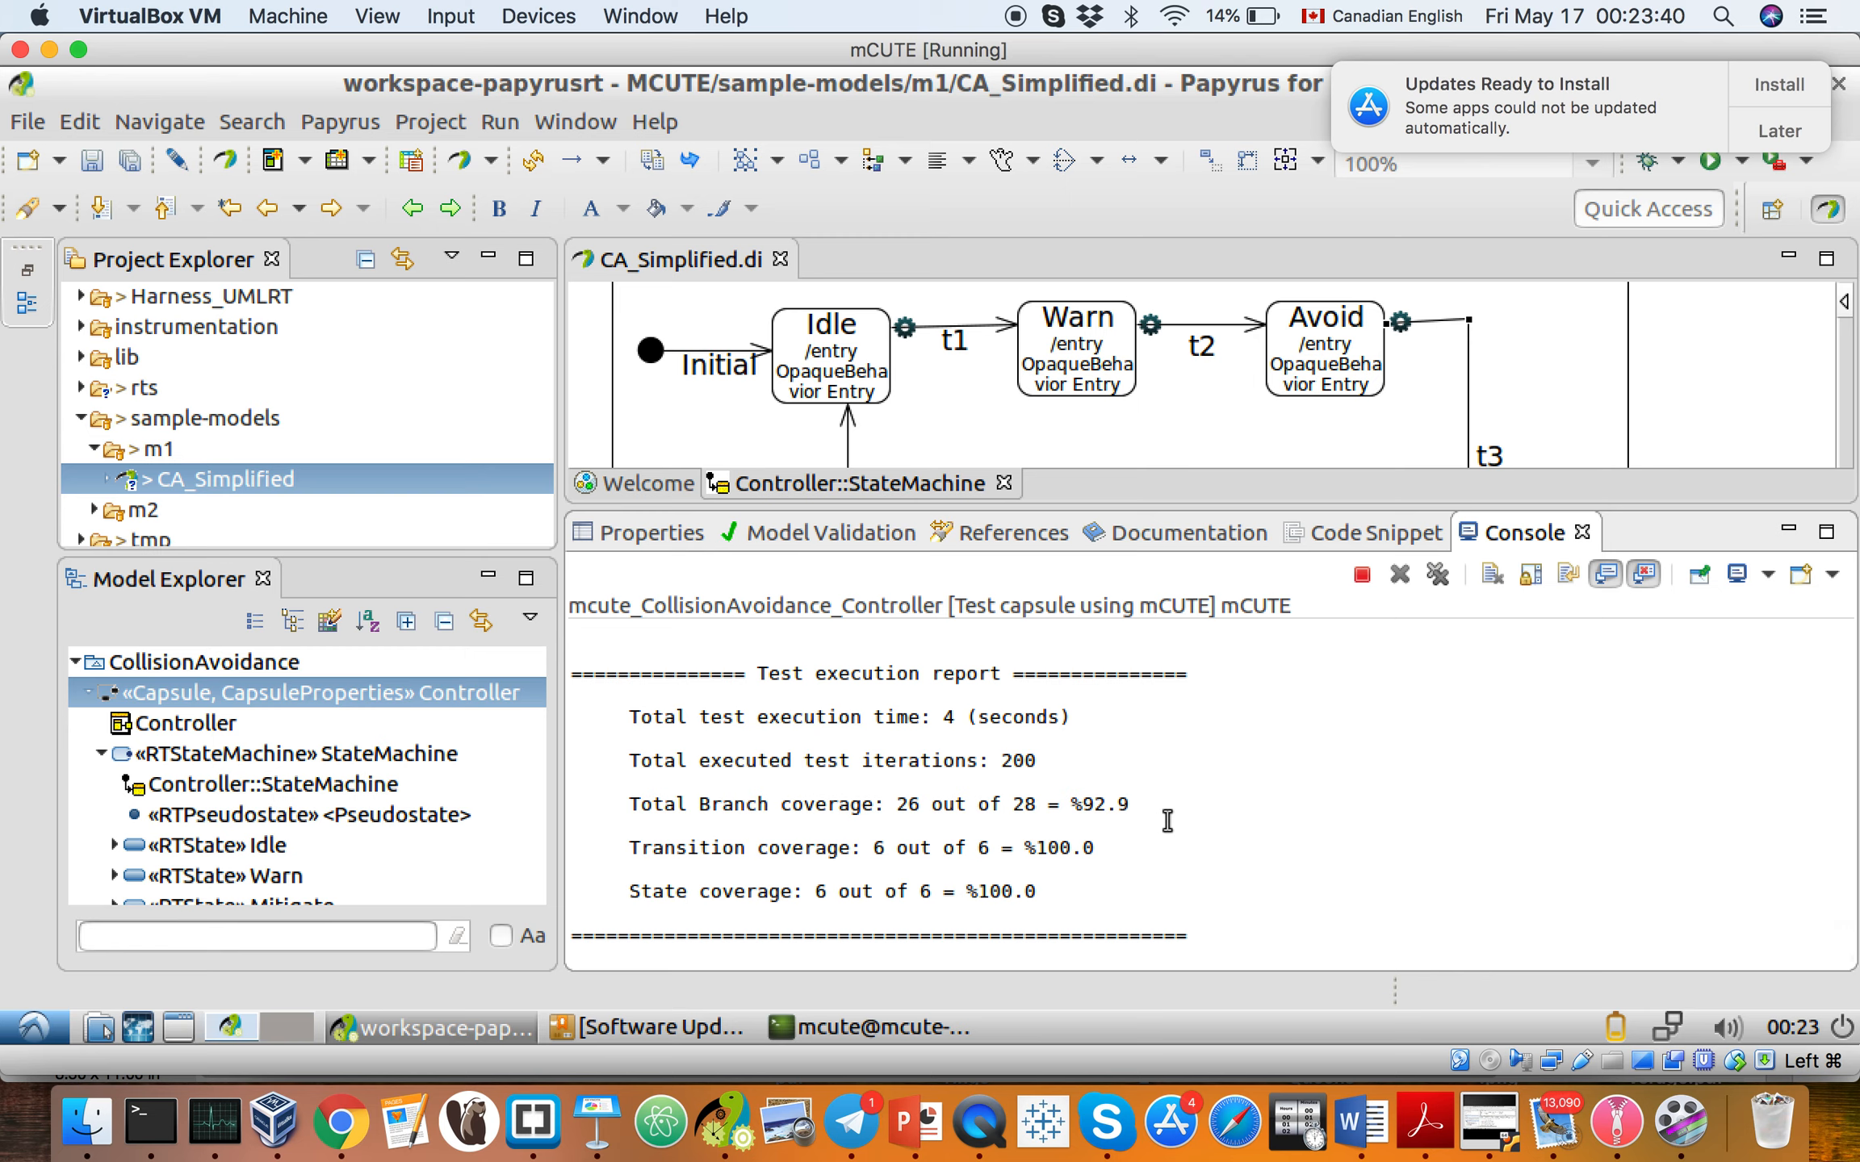
{"action": "scroll", "coordinate": [1167, 819], "scroll_direction": "up", "scroll_amount": 5}
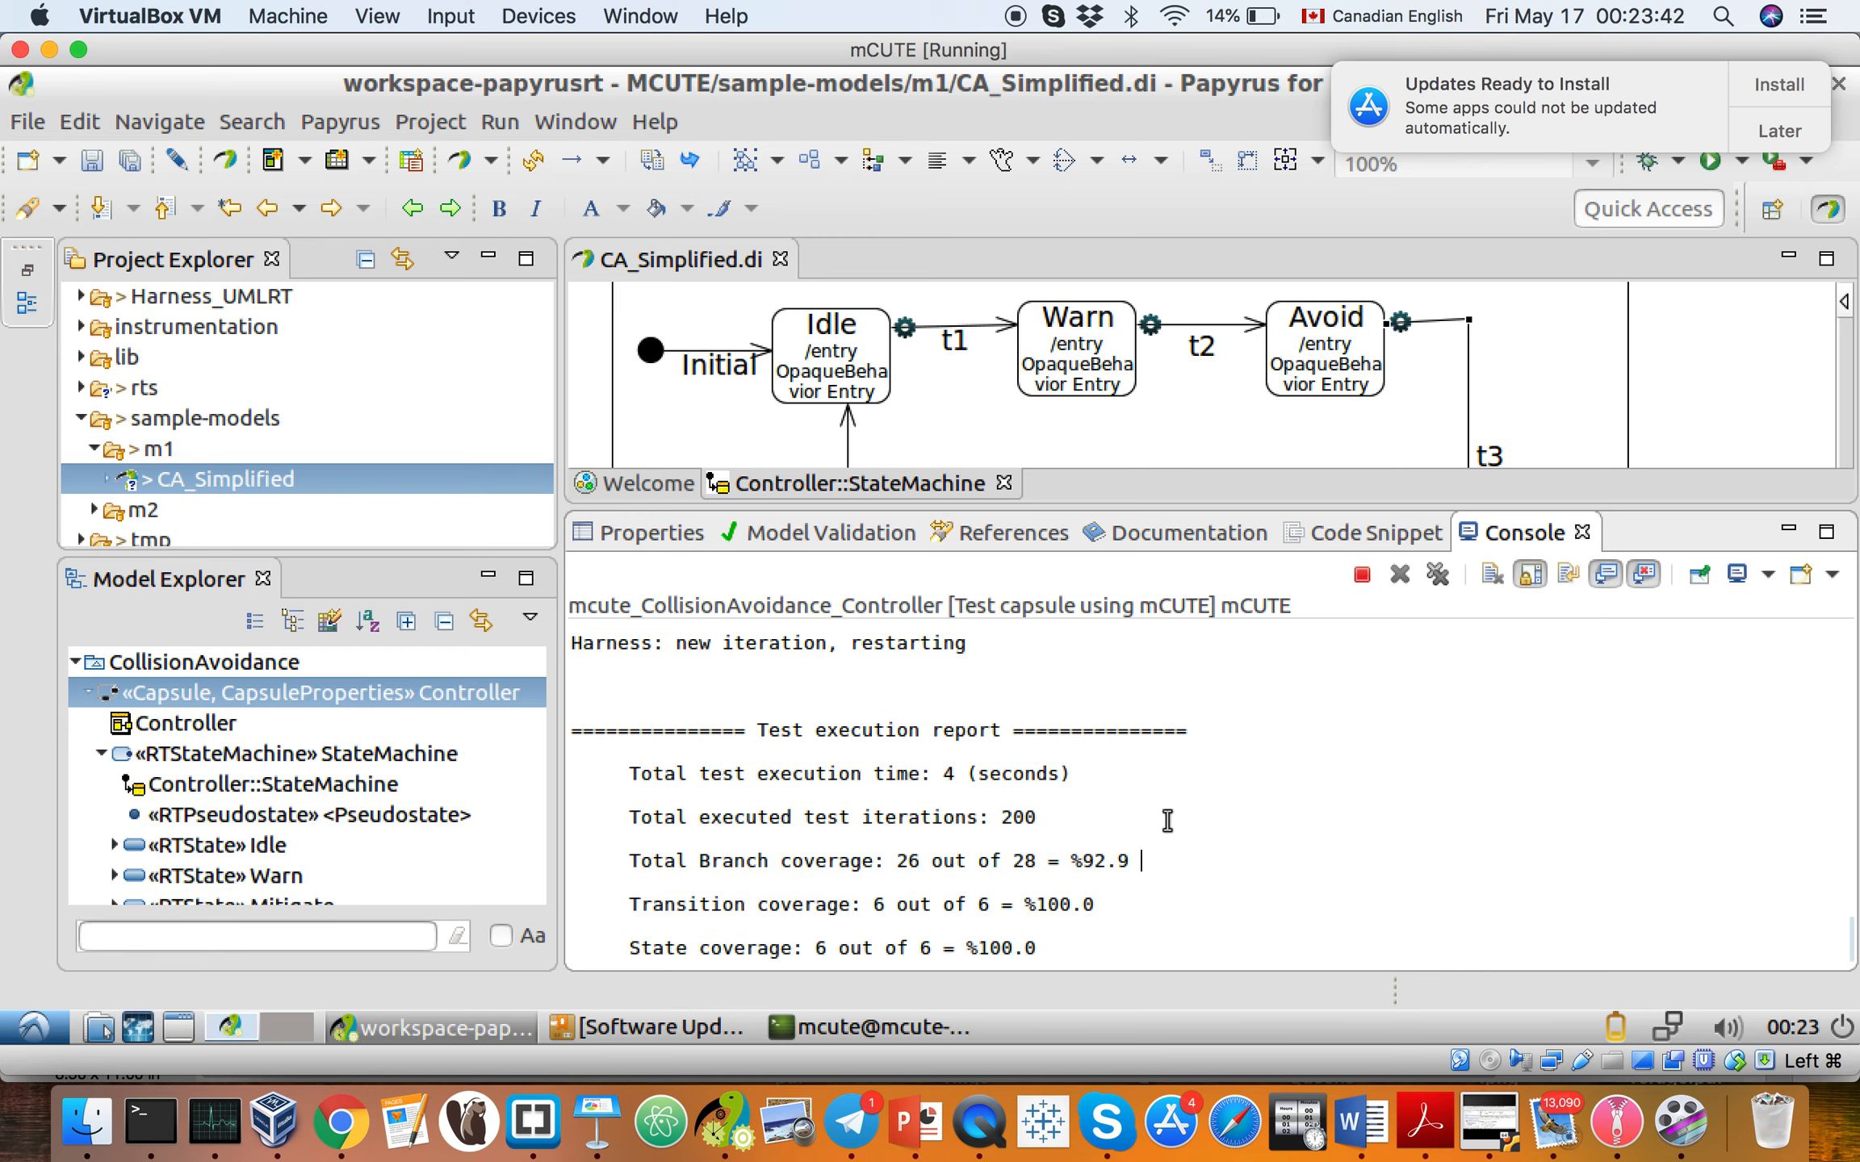
{"action": "scroll", "coordinate": [1166, 819], "scroll_direction": "up", "scroll_amount": 3}
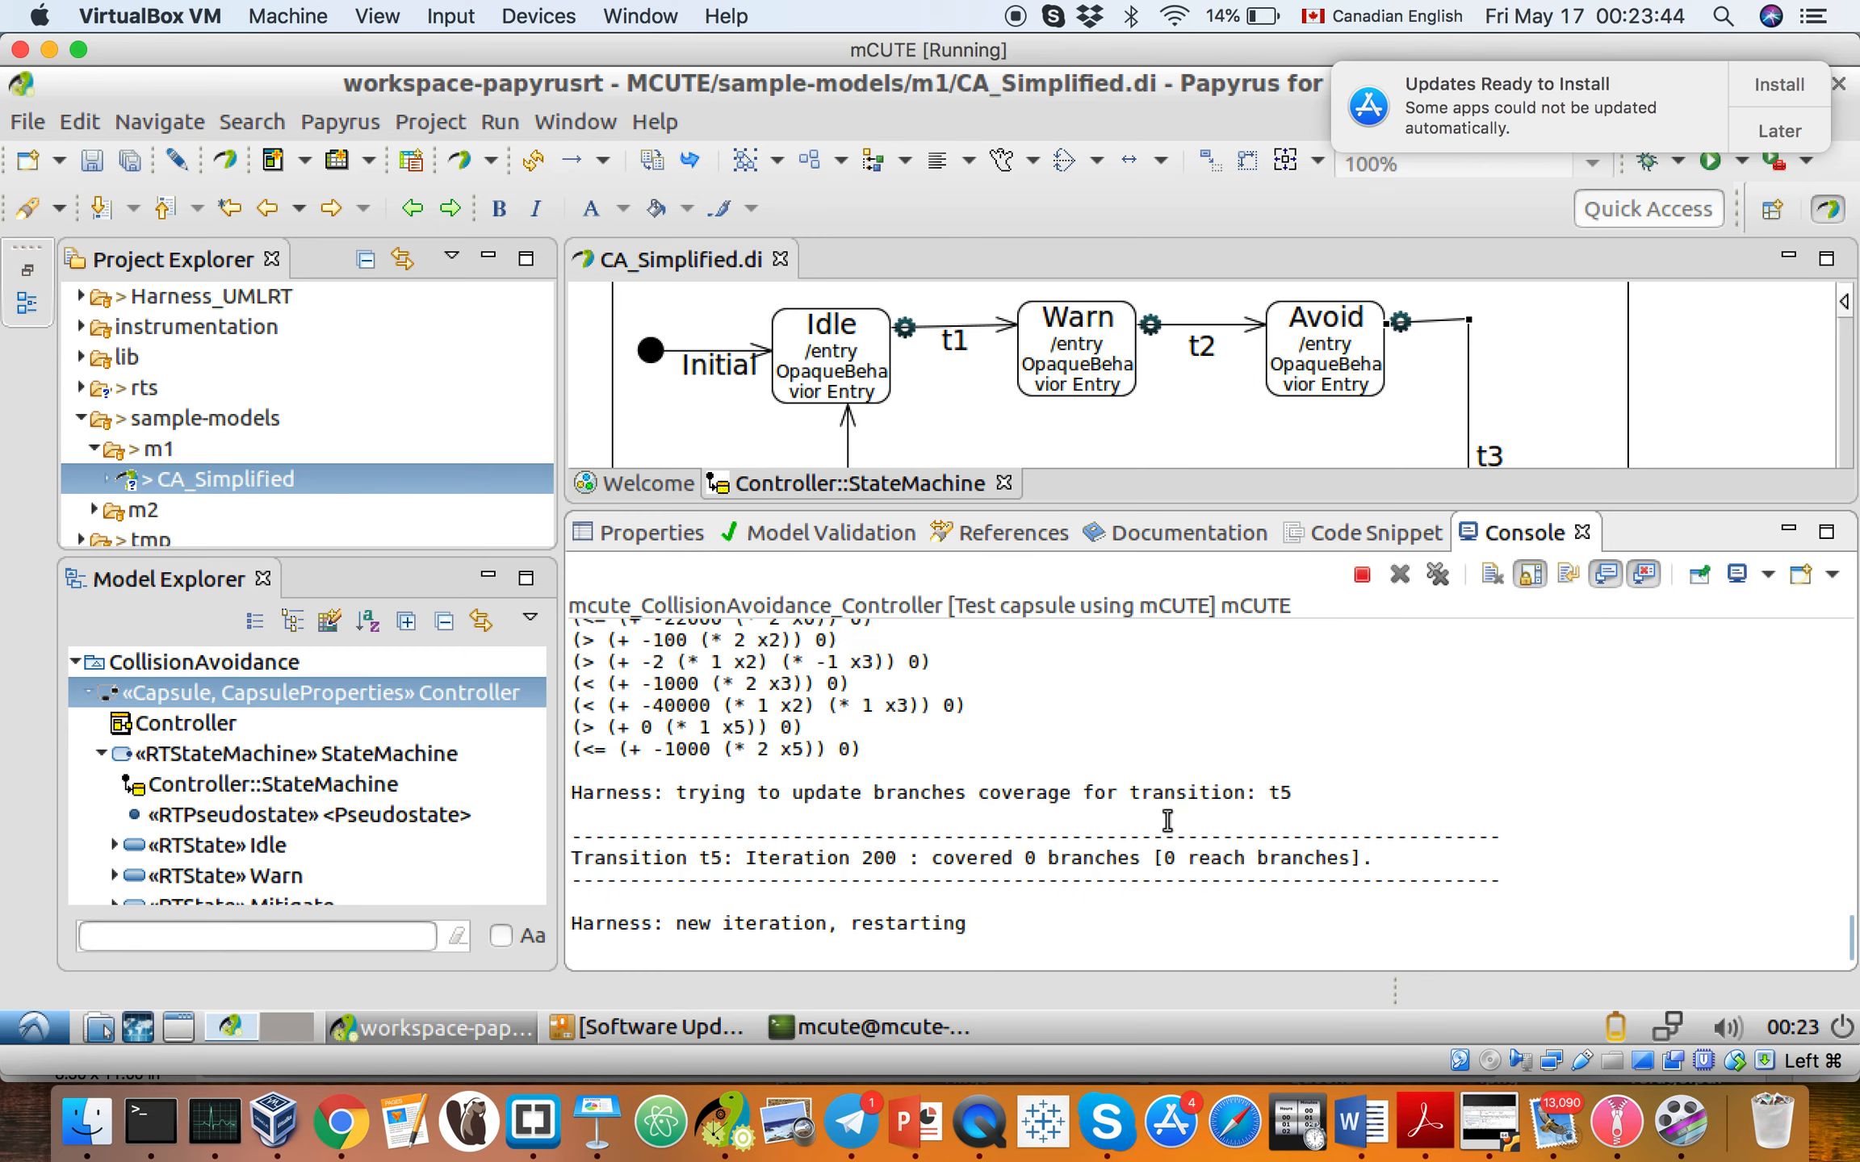
{"action": "scroll", "coordinate": [1088, 824], "scroll_direction": "up", "scroll_amount": 1}
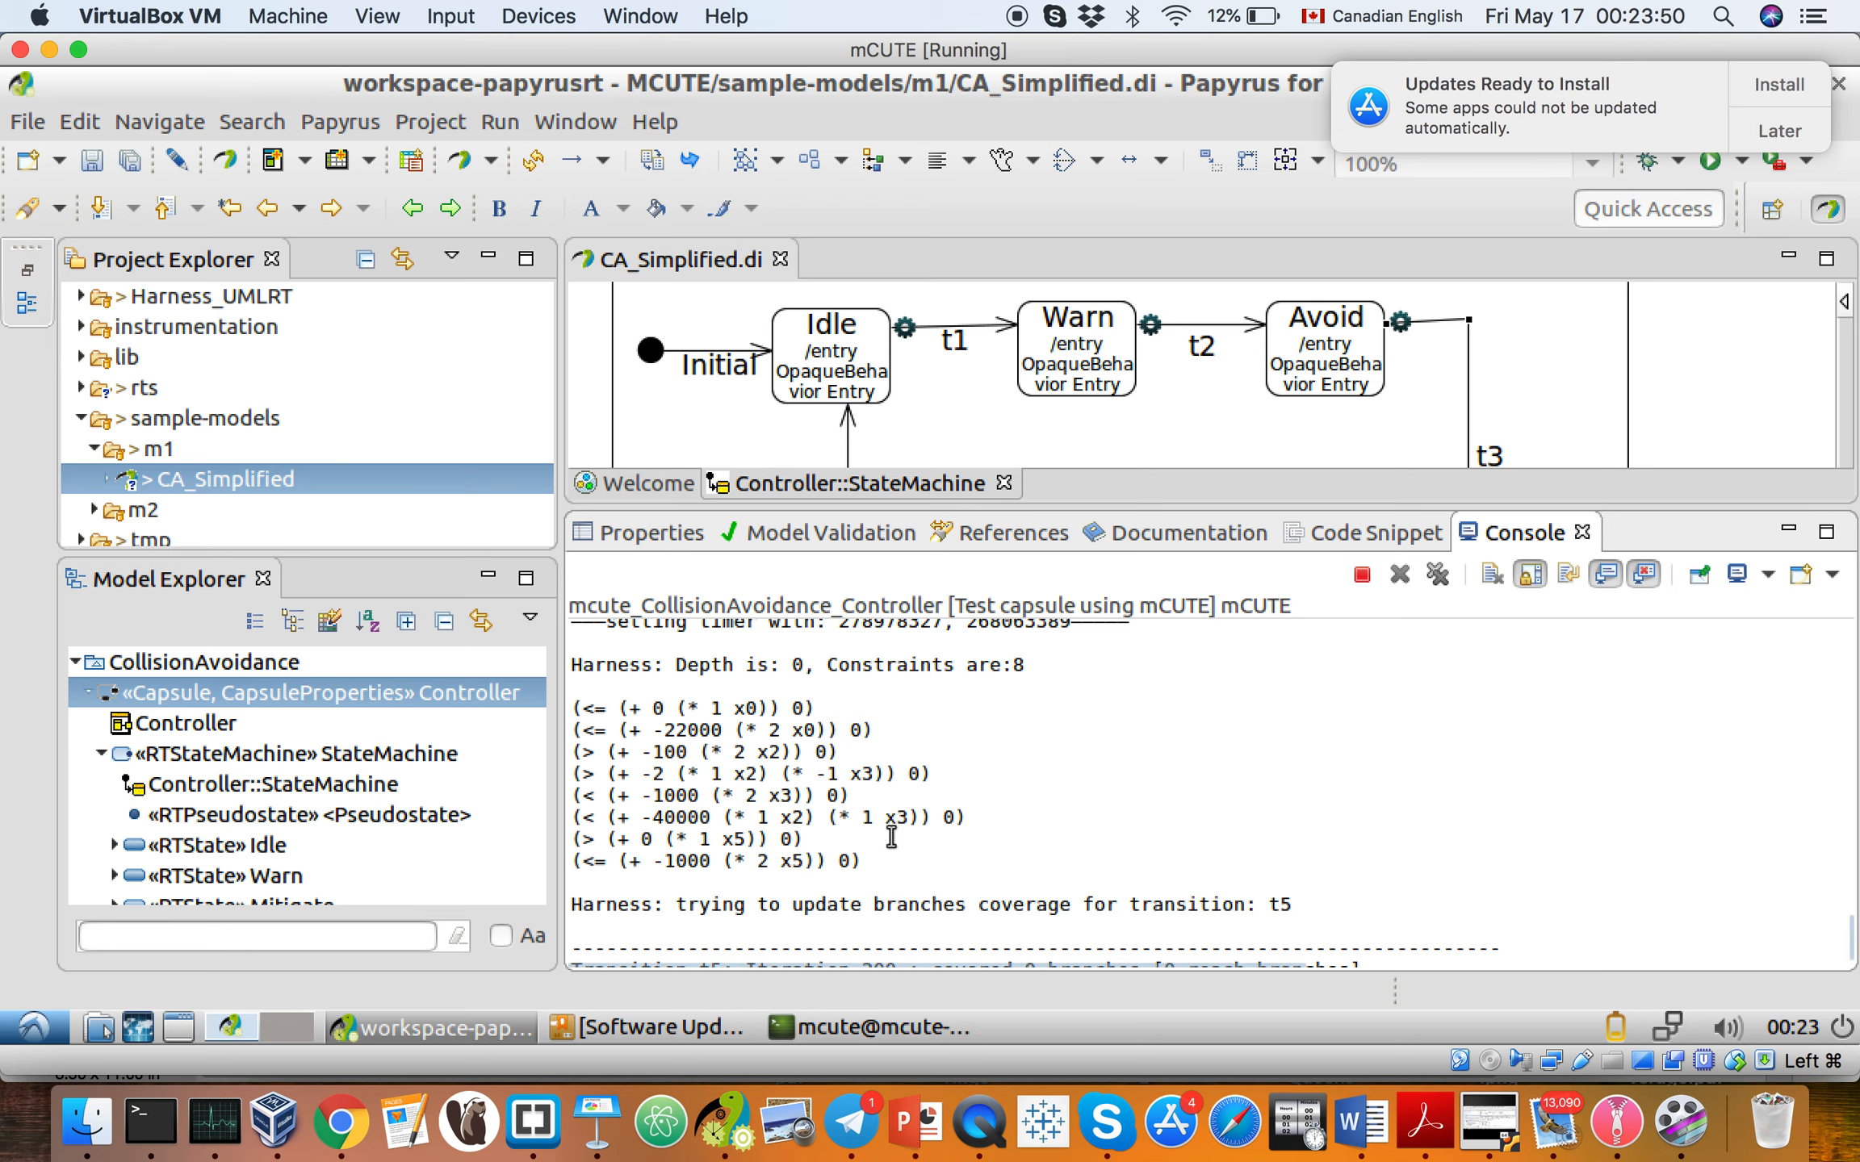
{"action": "left_click_drag", "start_coordinate": [879, 862], "coordinate": [574, 708]}
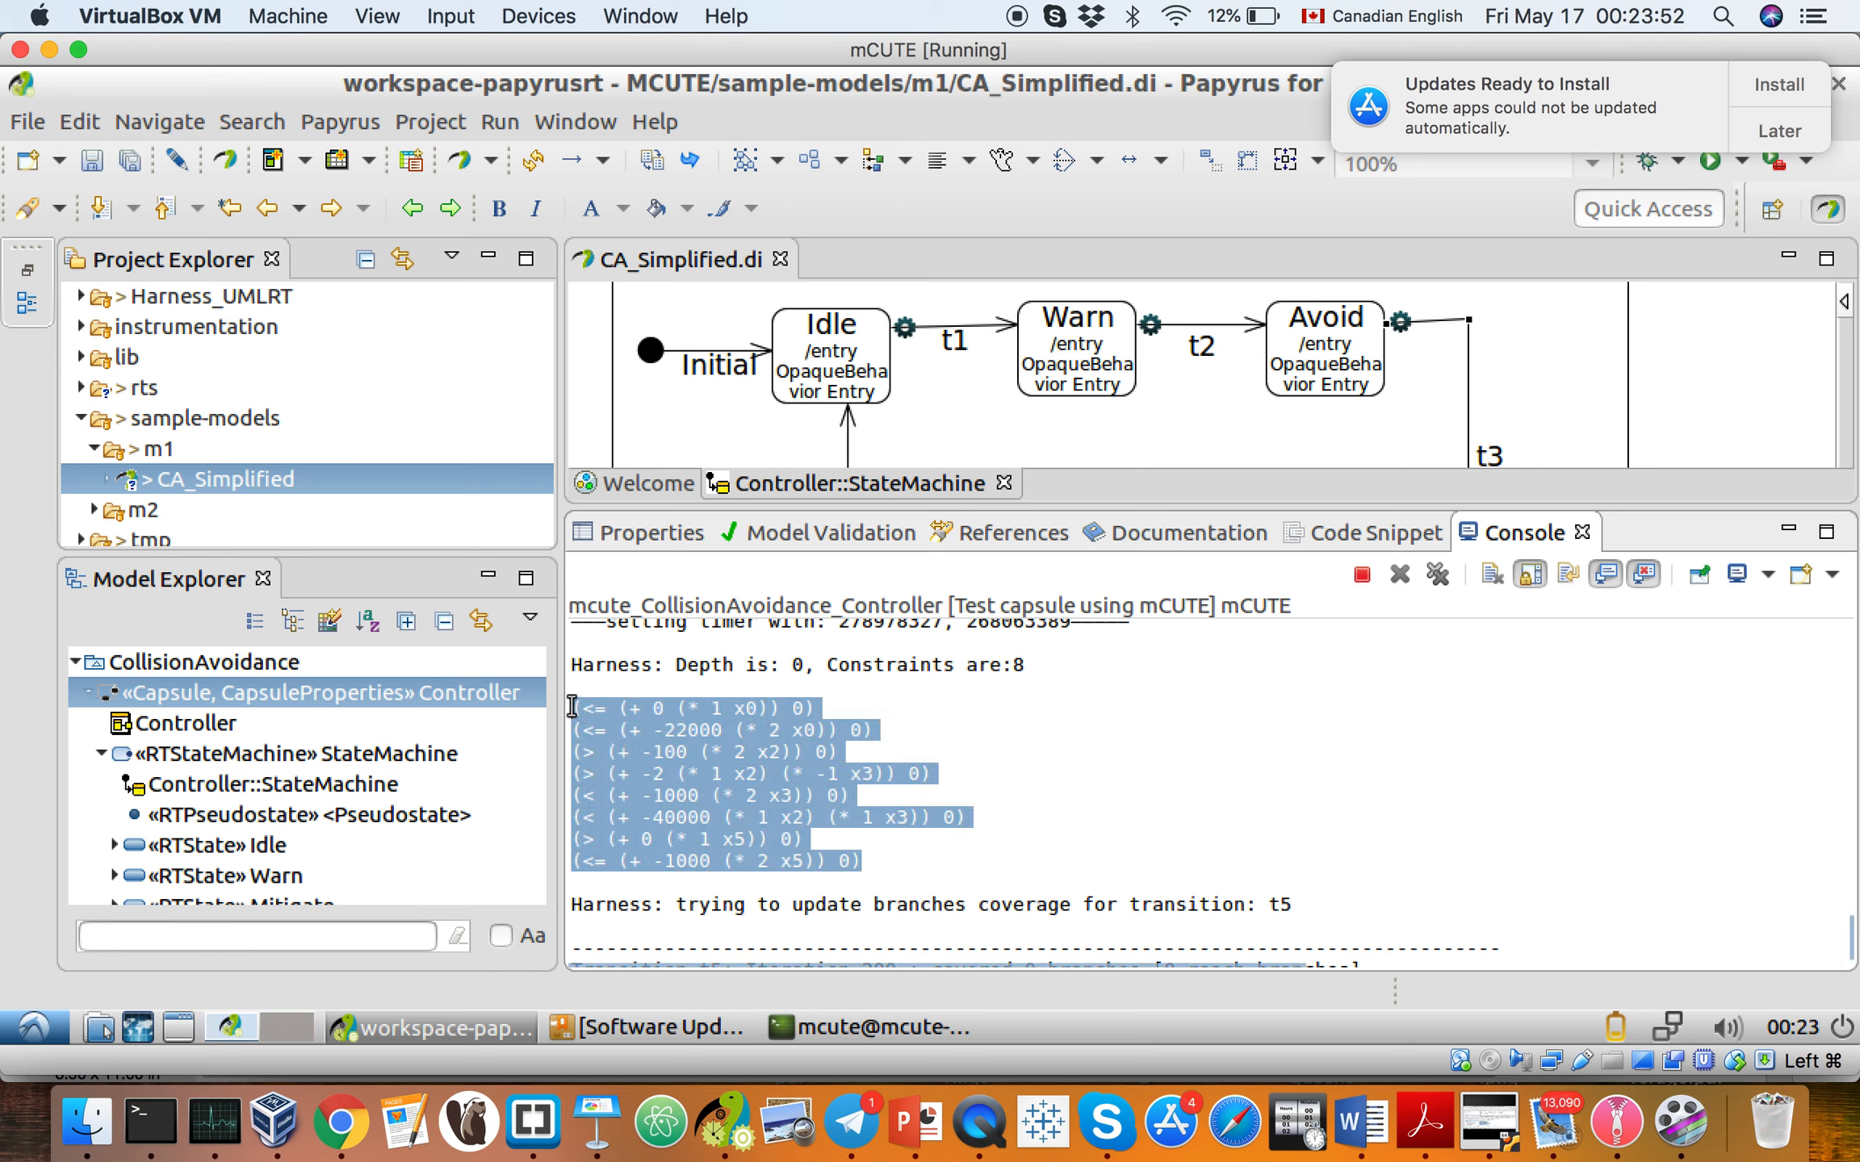
{"action": "left_click", "coordinate": [694, 686]}
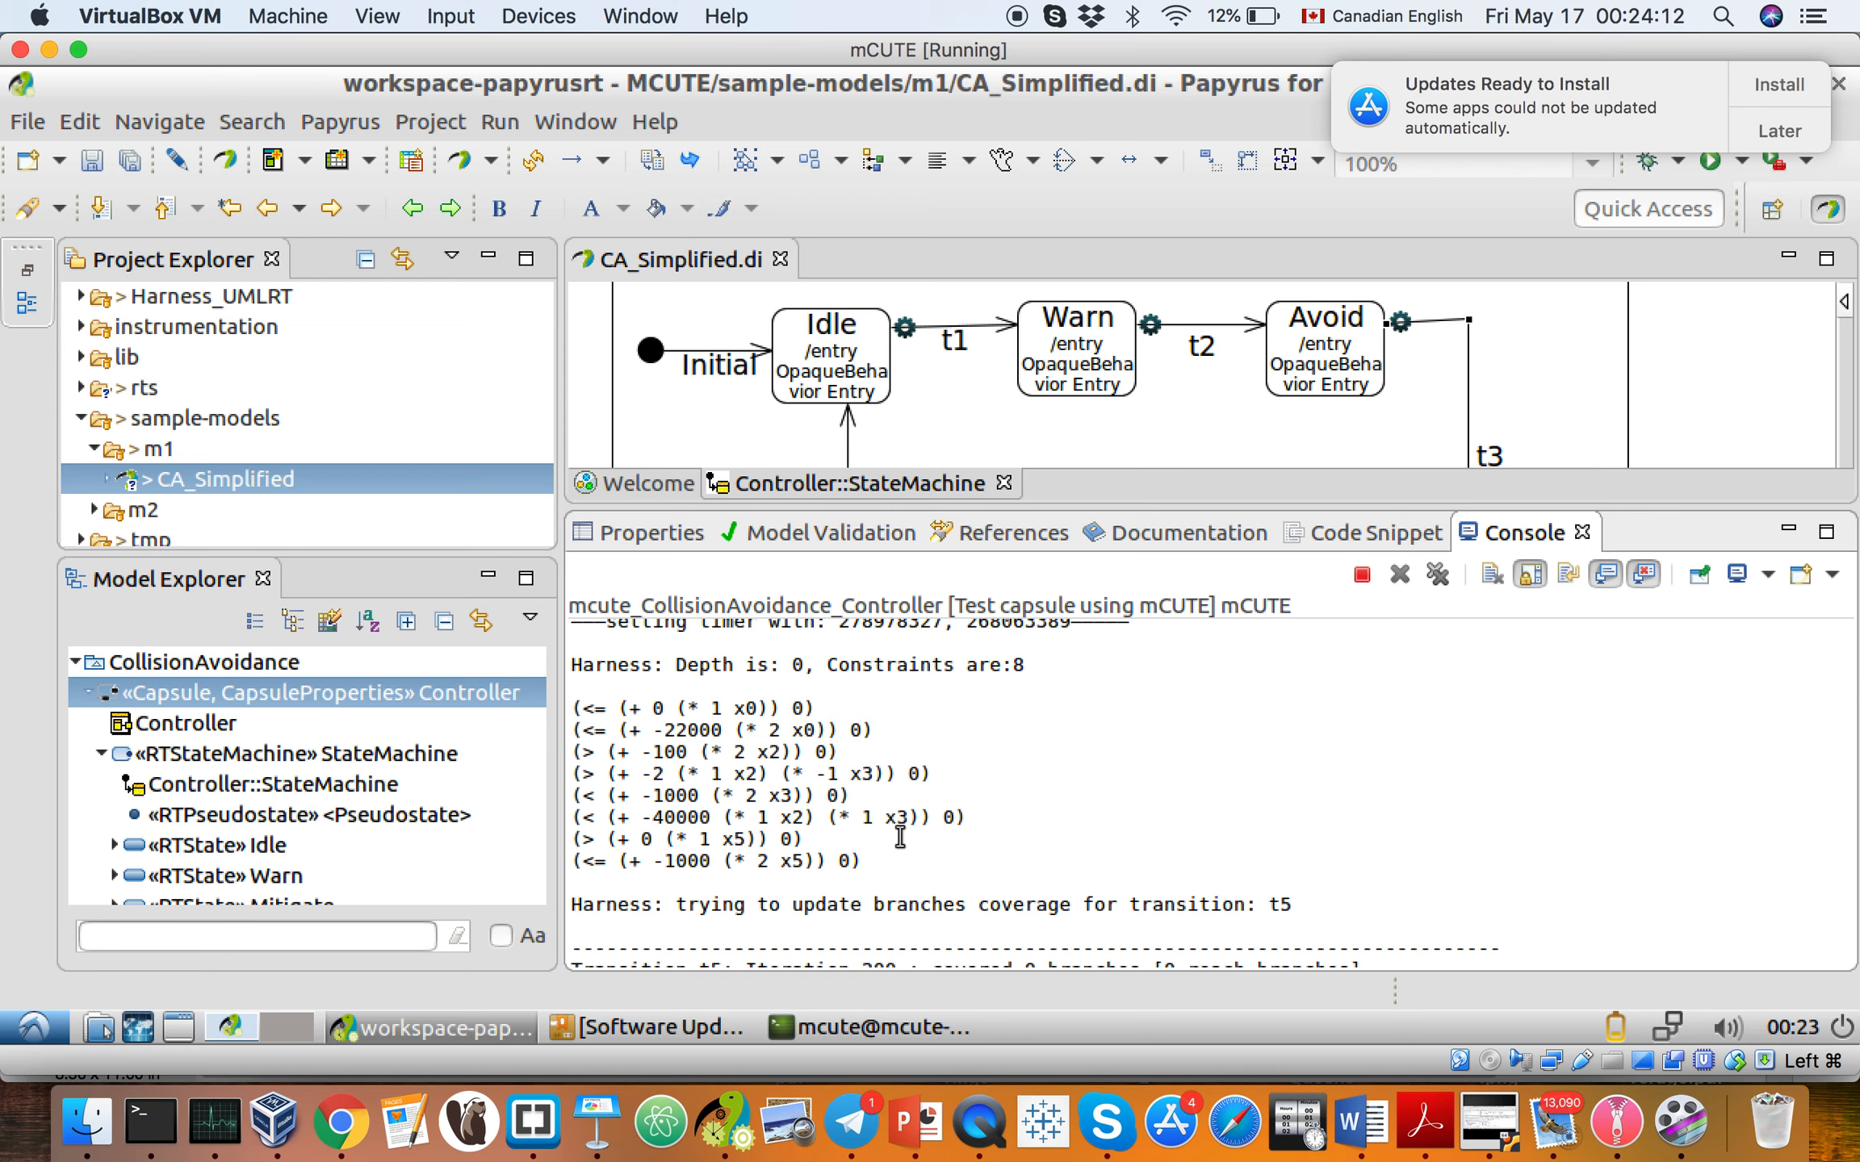
{"action": "left_click_drag", "start_coordinate": [862, 862], "coordinate": [573, 687]}
{"action": "left_click", "coordinate": [805, 721]}
{"action": "left_click", "coordinate": [869, 729]}
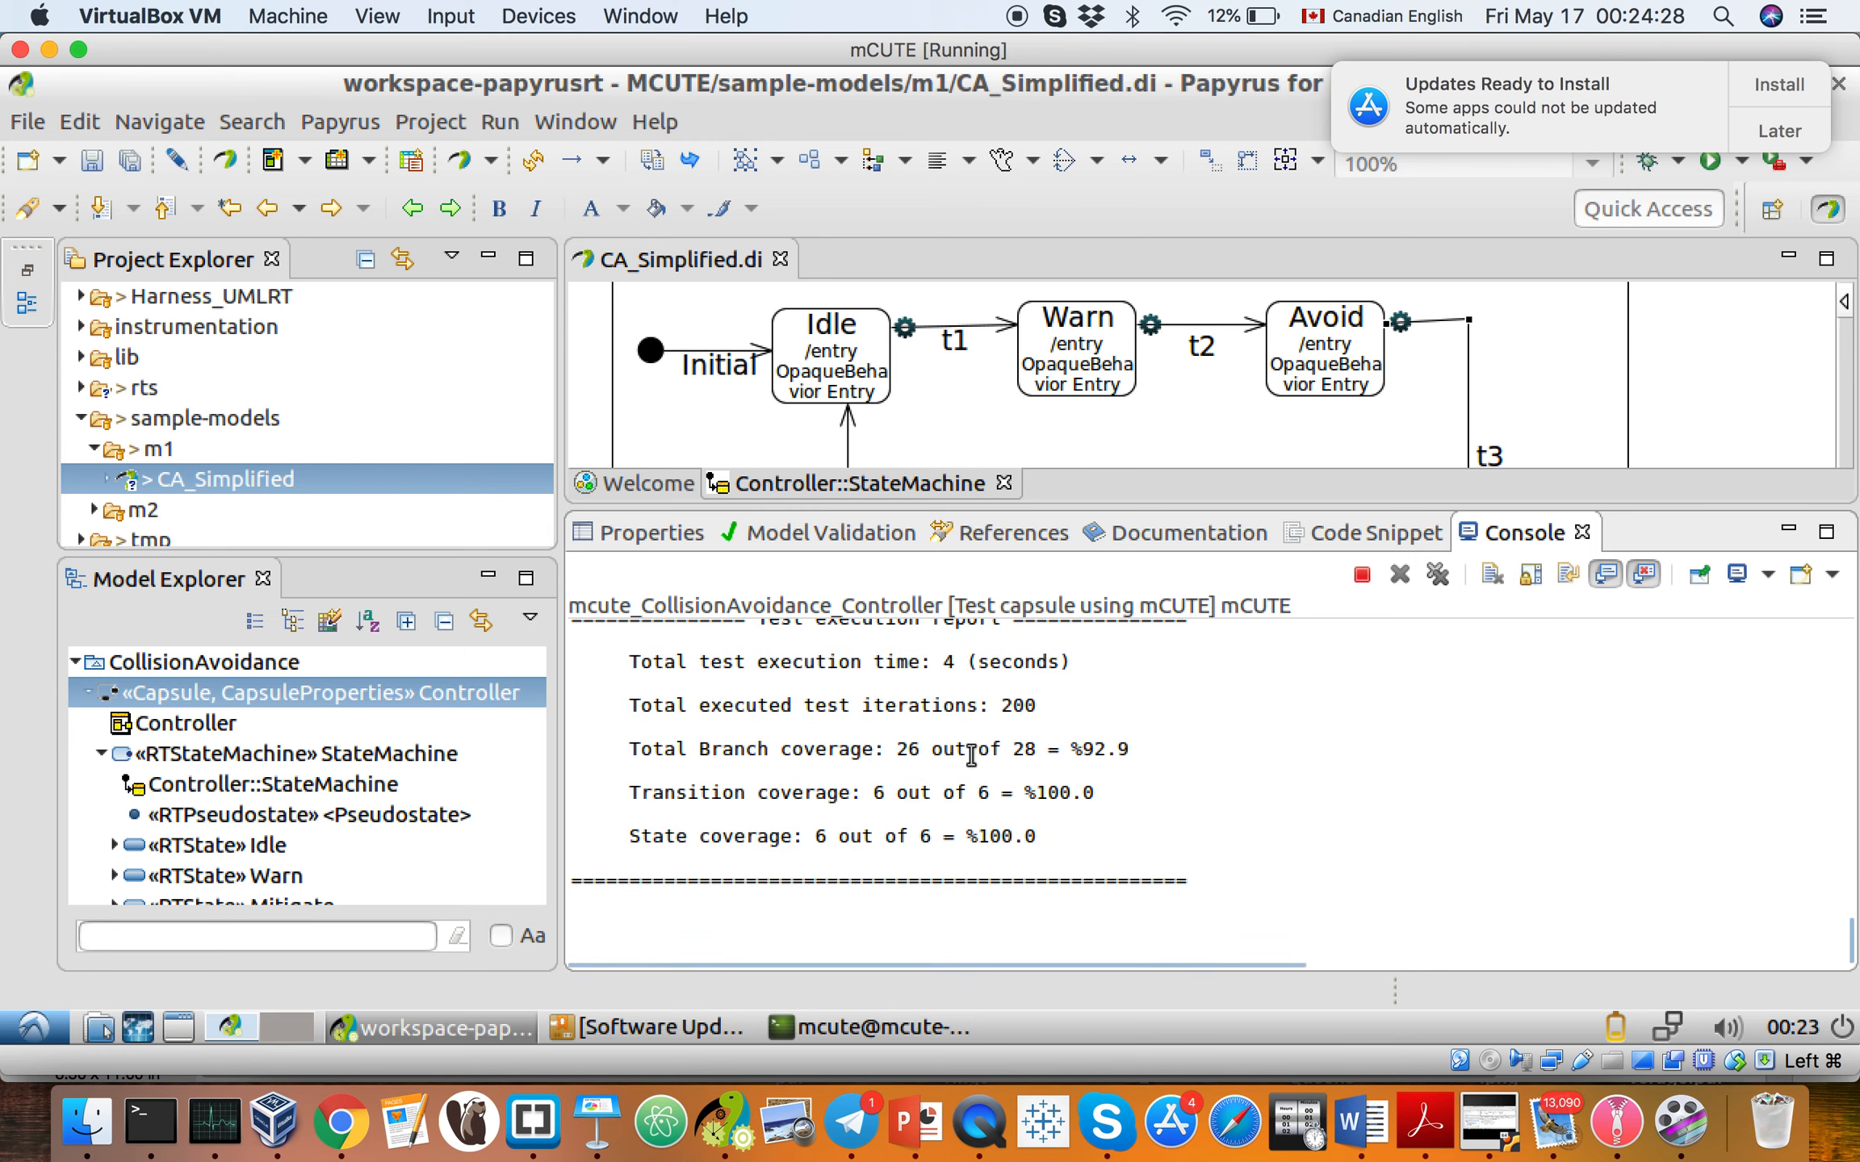
Enlarge the state machine diagram area, select transition t3 and show its effect code snippet
{"action": "left_click_drag", "start_coordinate": [1332, 503], "coordinate": [1306, 685]}
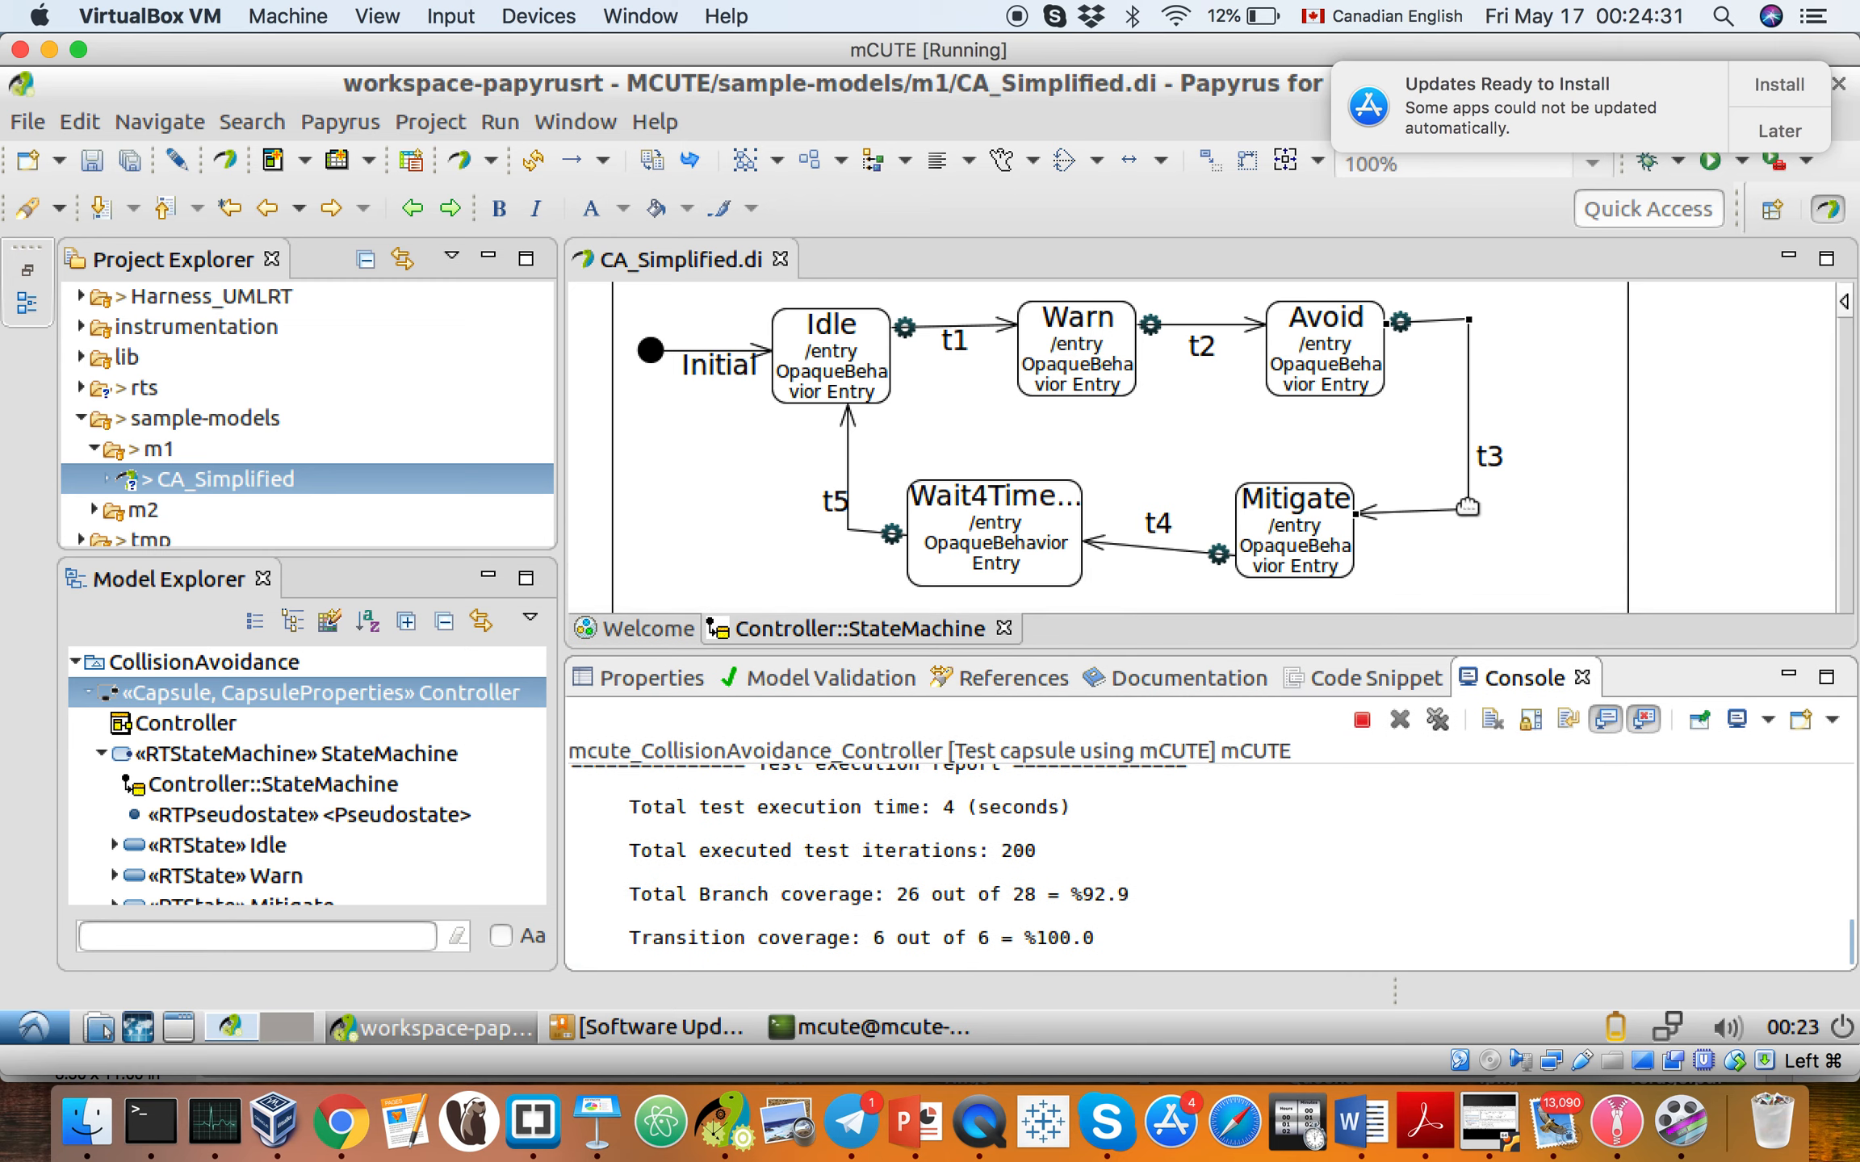
{"action": "left_click", "coordinate": [1528, 483]}
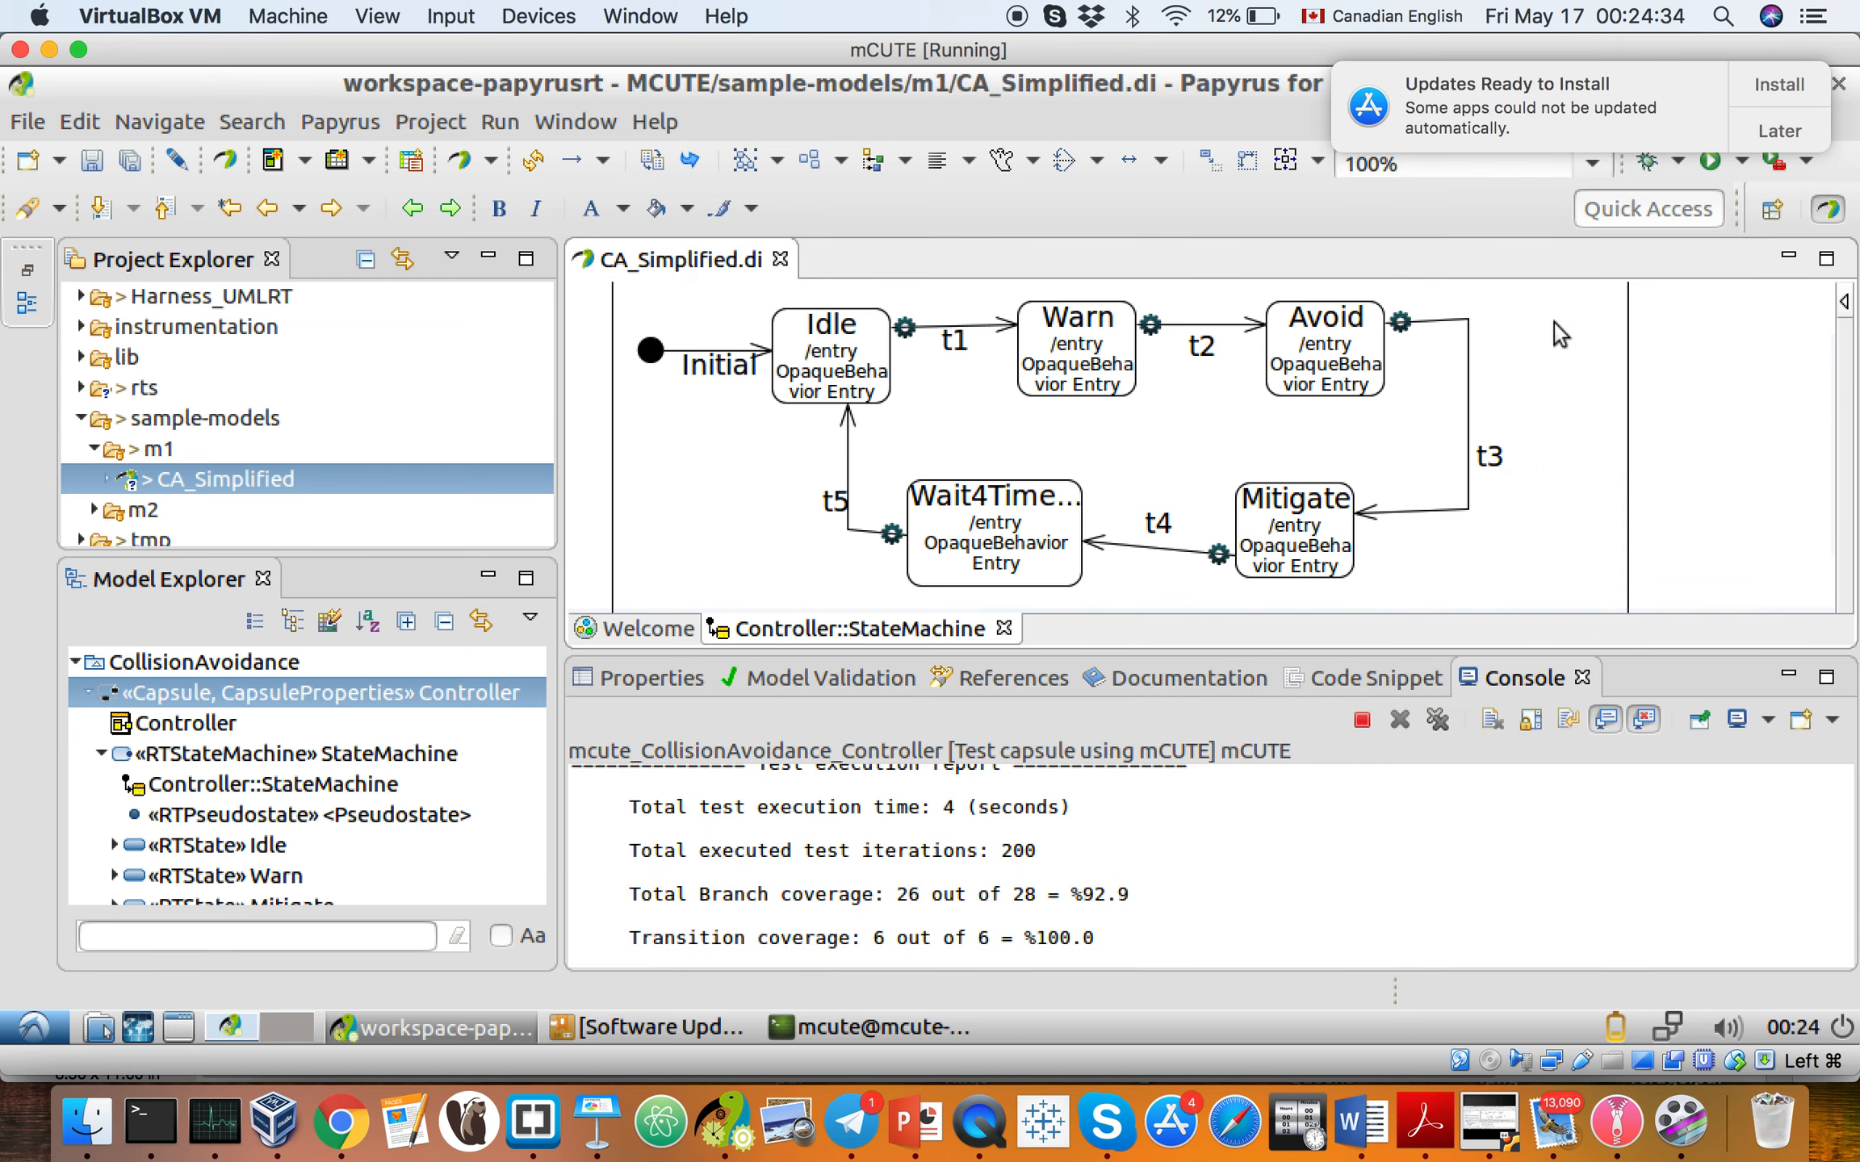
{"action": "mouse_move", "coordinate": [1553, 323]}
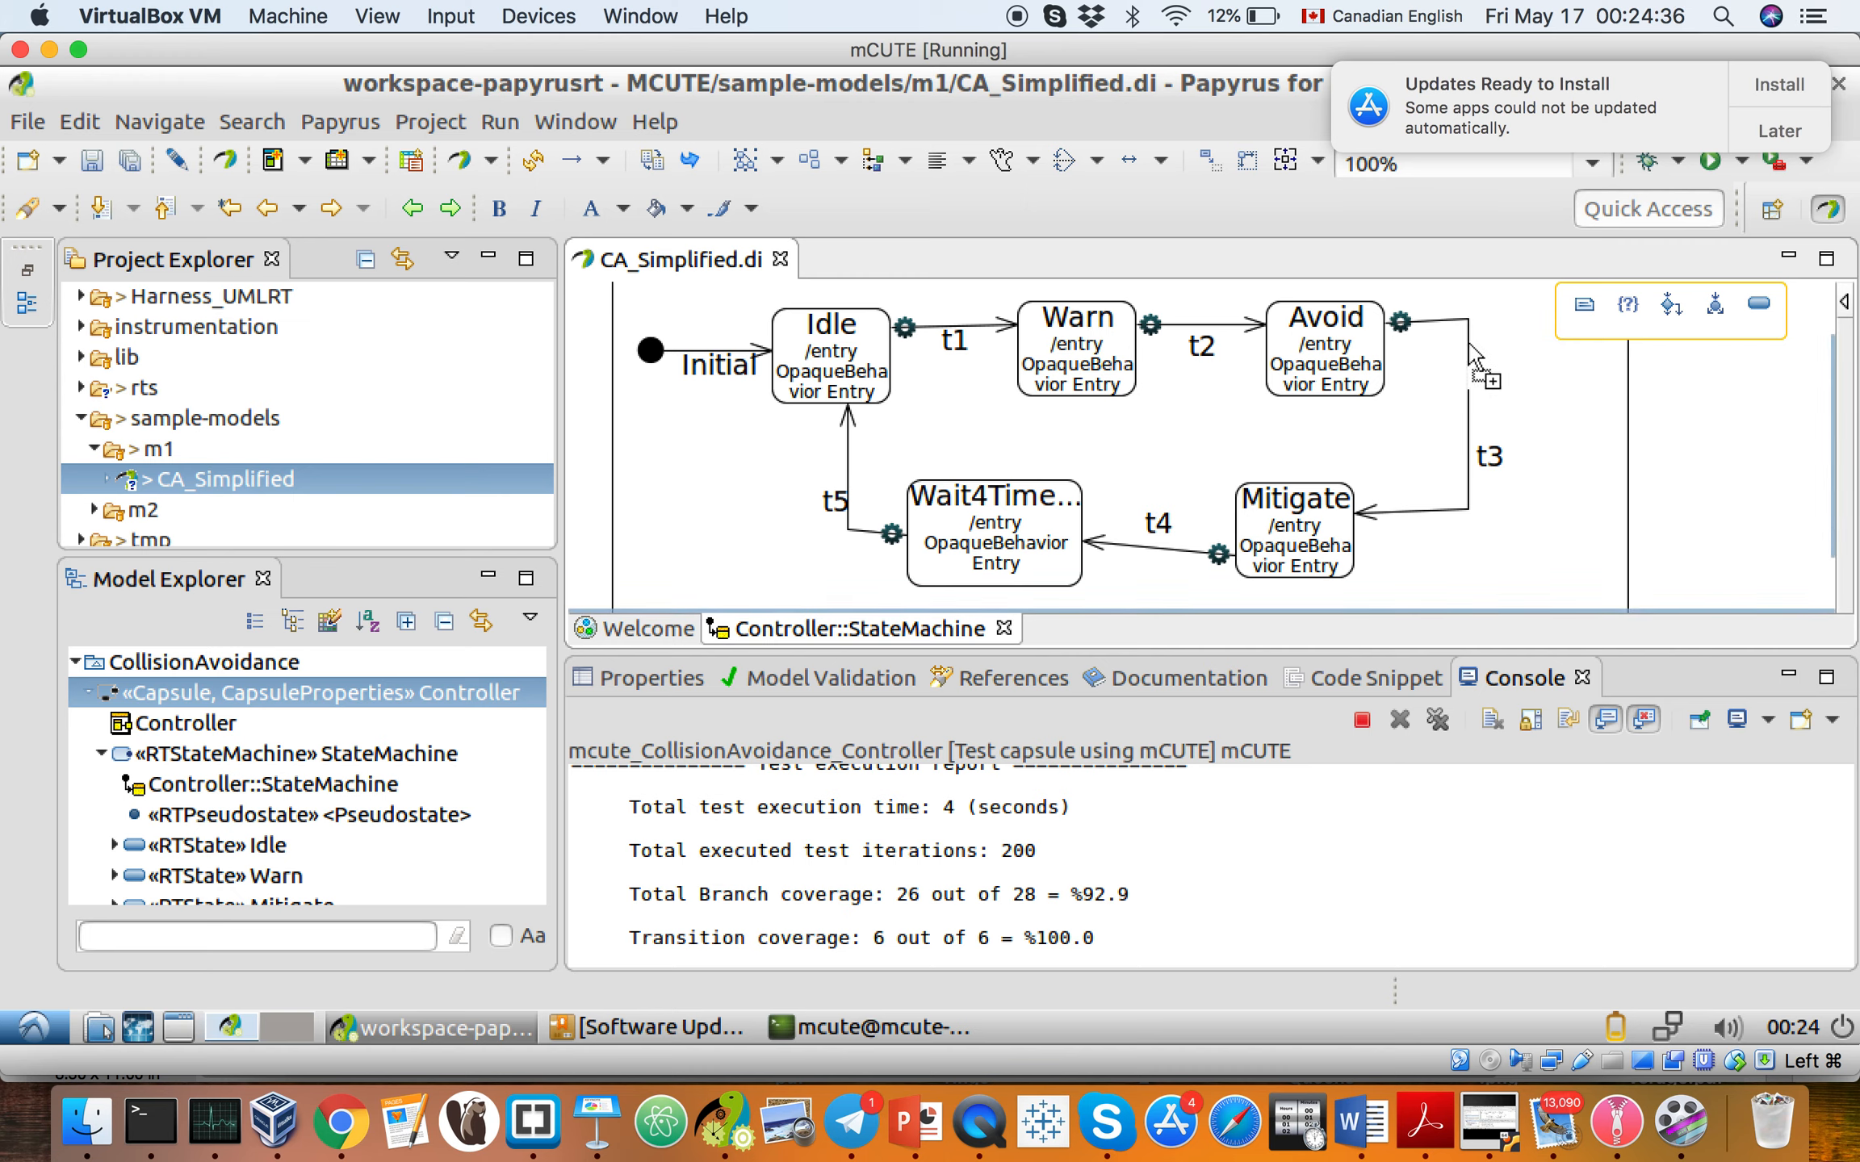
{"action": "left_click", "coordinate": [1450, 515]}
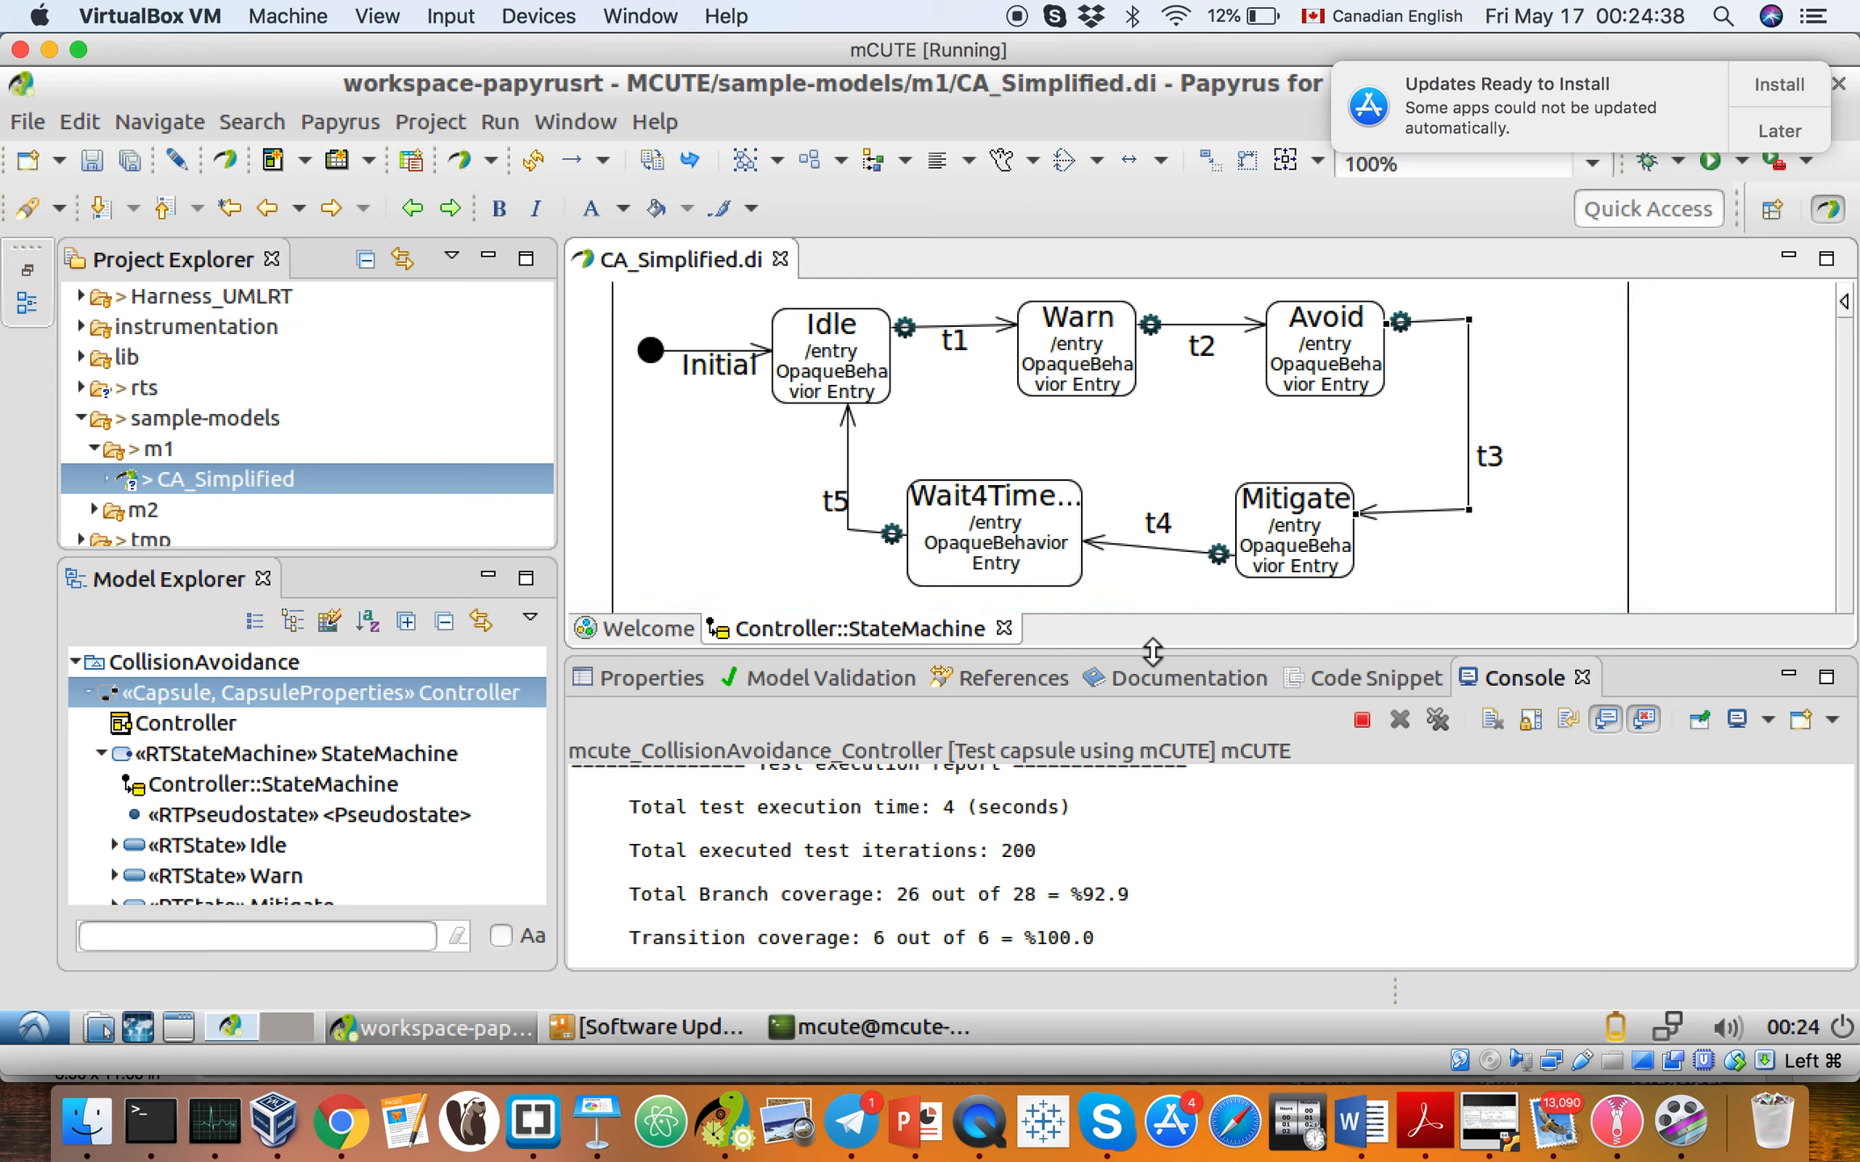
{"action": "left_click_drag", "start_coordinate": [1151, 652], "coordinate": [1171, 570]}
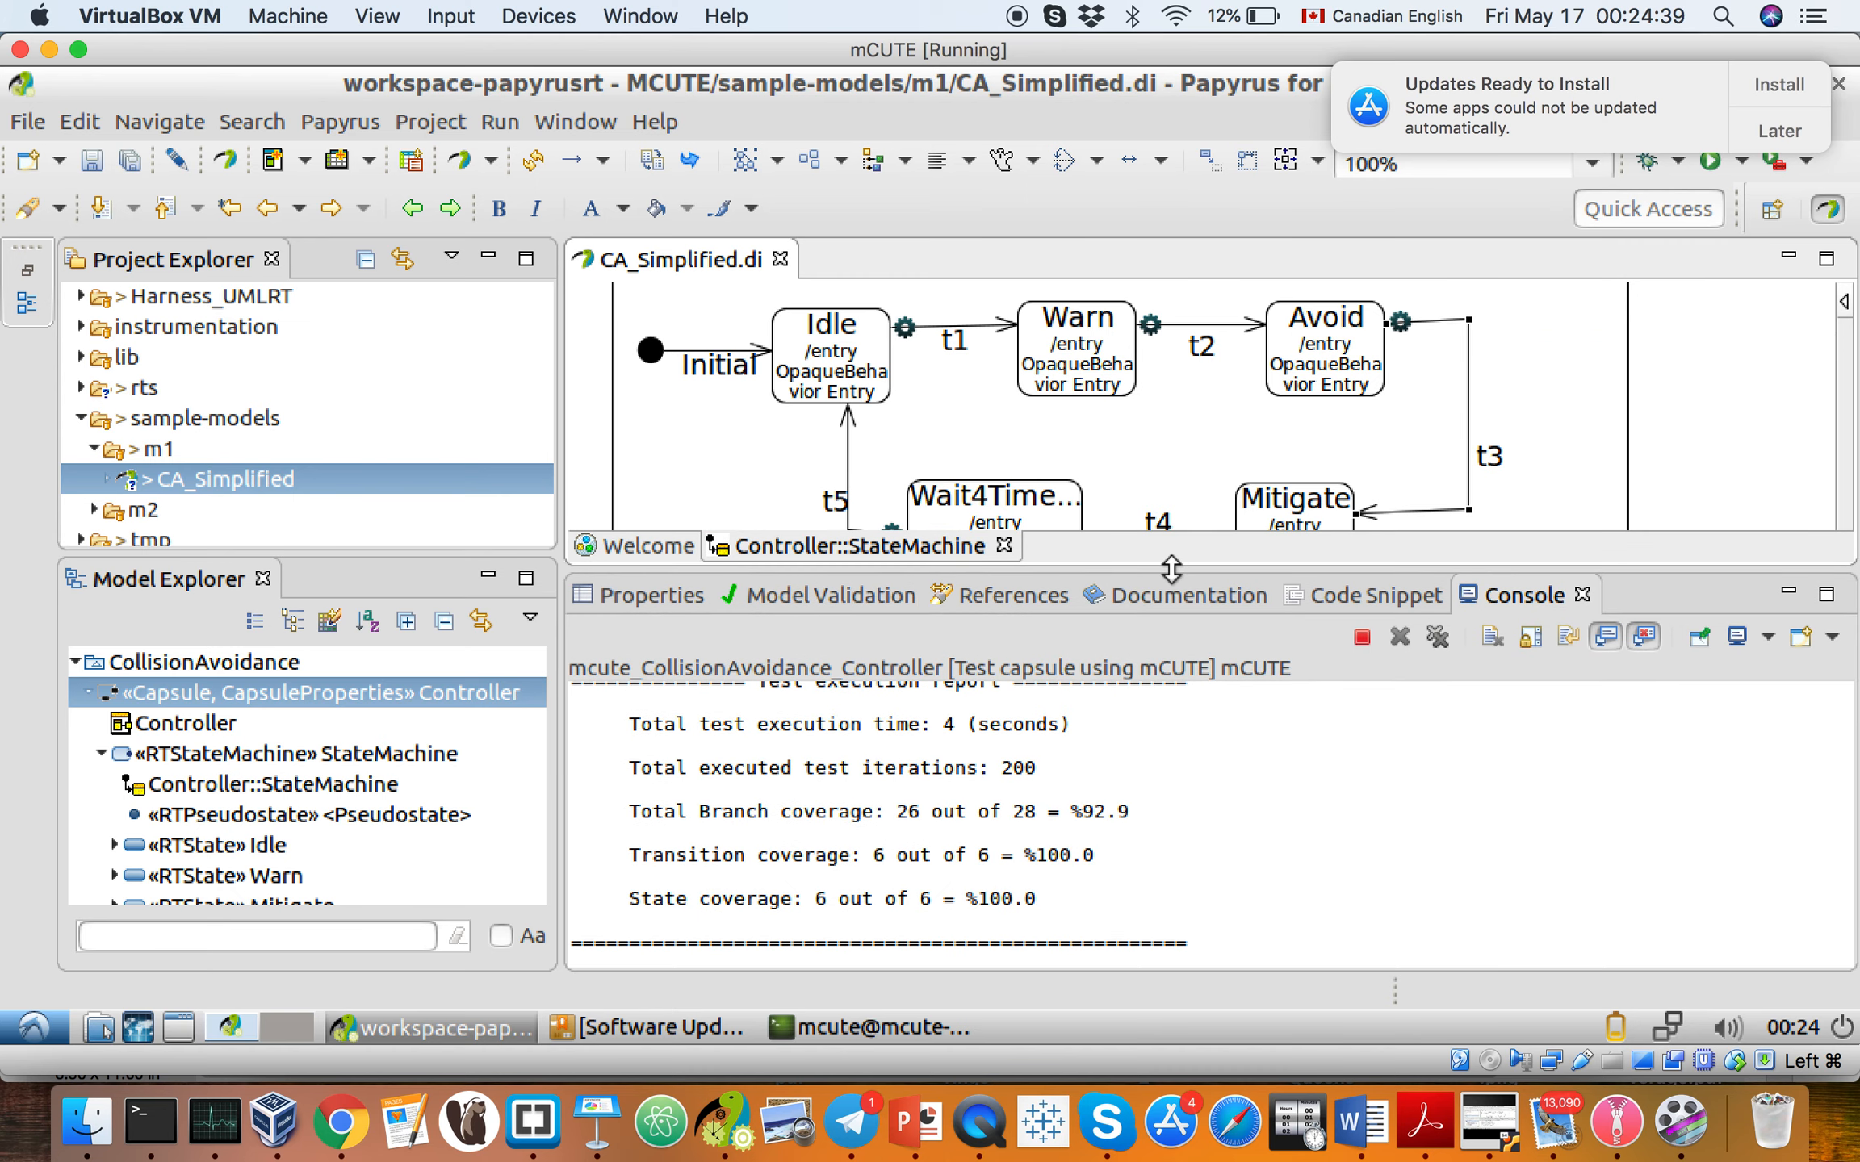
{"action": "left_click", "coordinate": [1372, 596]}
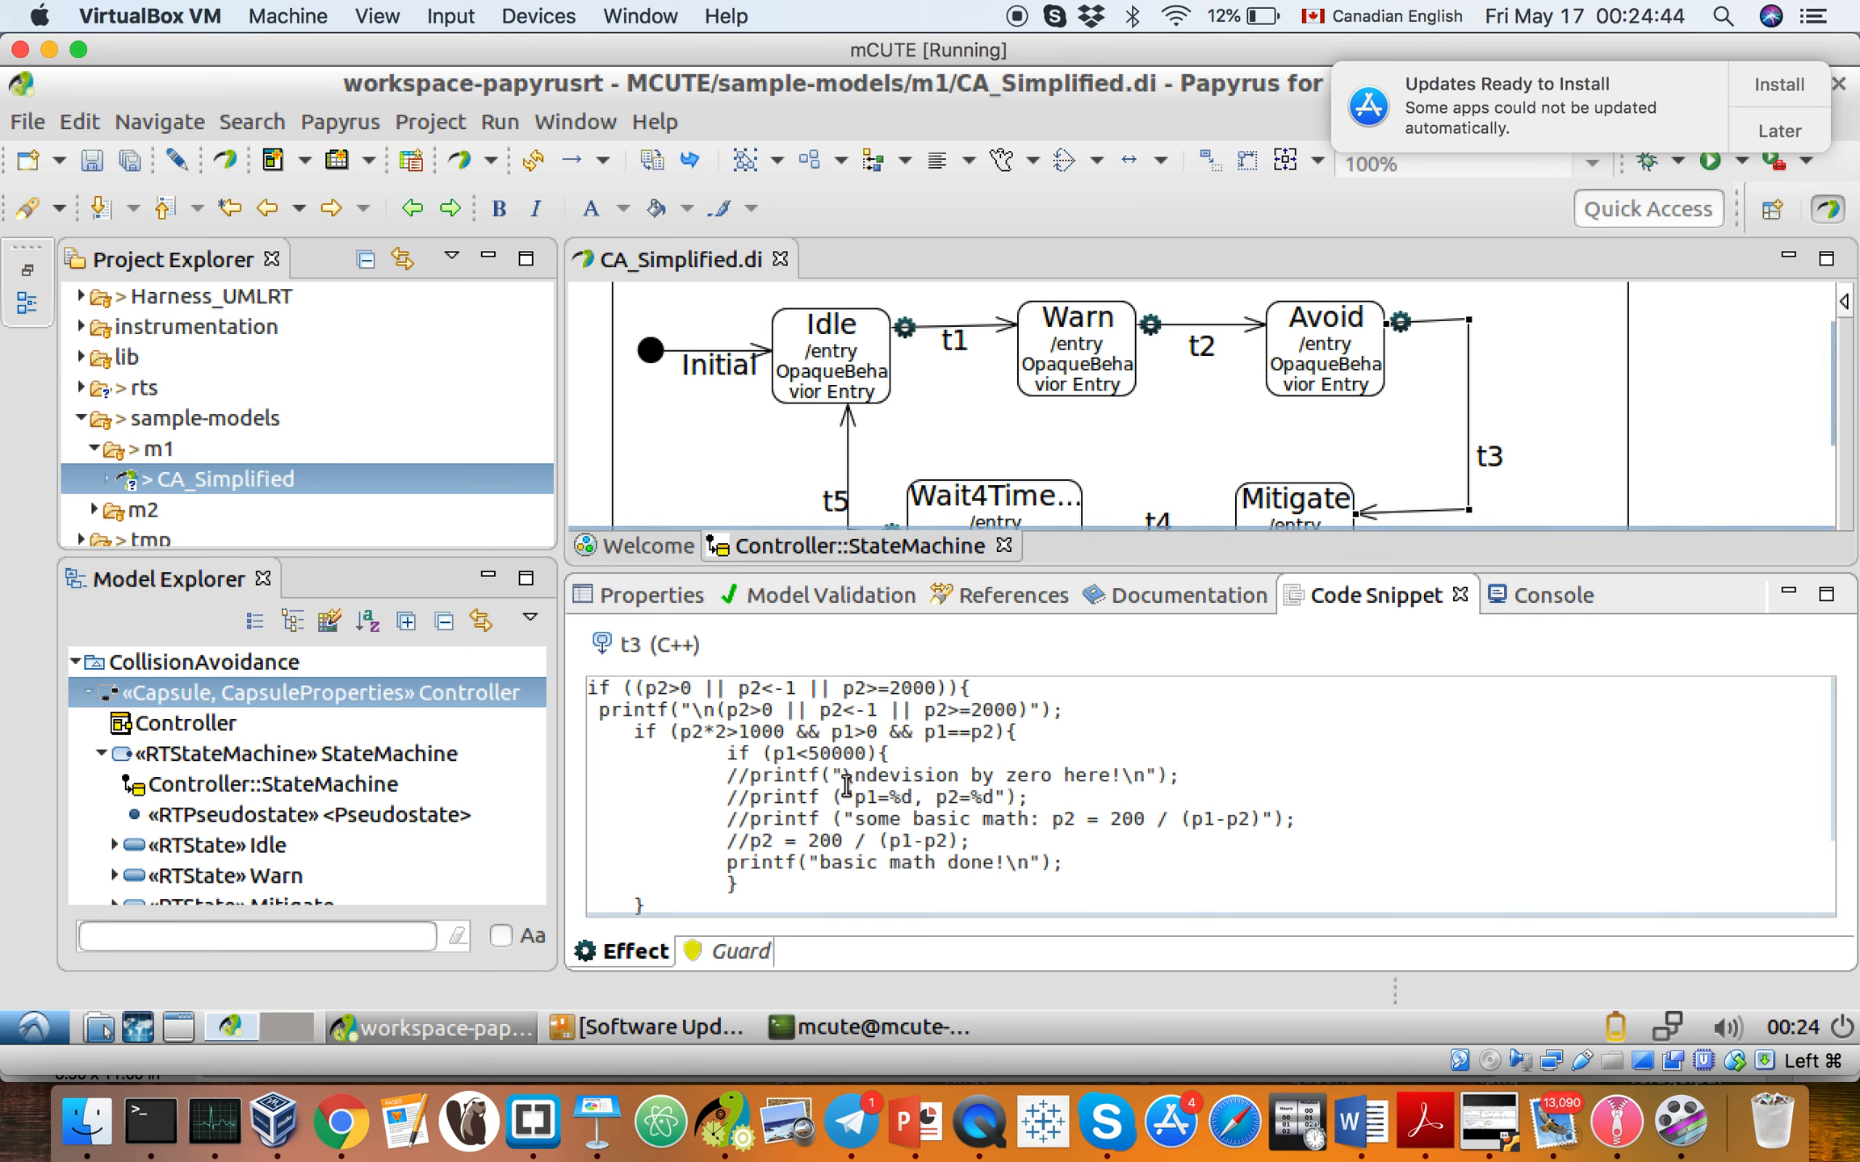
Uncomment the line "p2 = 200 / (p1-p2);" in the effect code of transition t3
{"action": "left_click", "coordinate": [752, 845]}
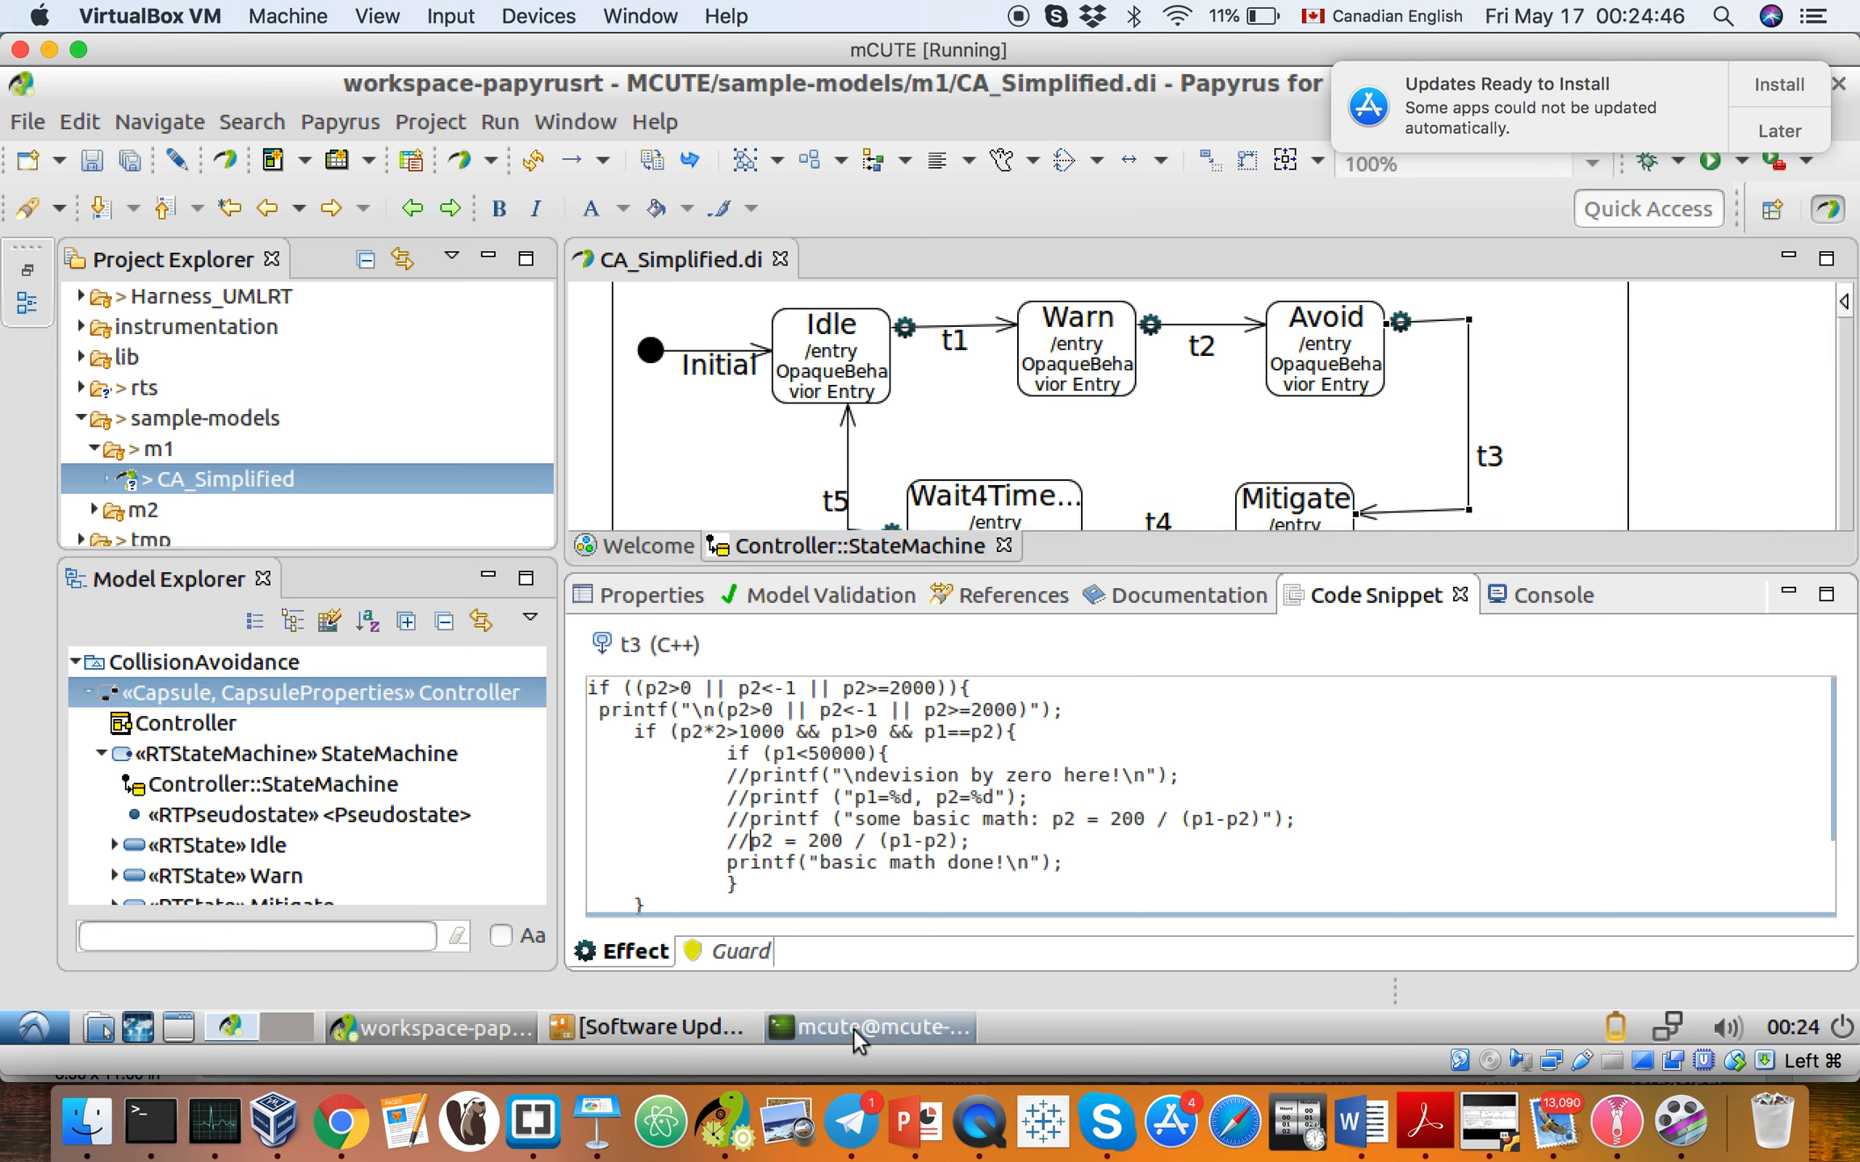
{"action": "key", "text": "BackSpace"}
{"action": "key", "text": "BackSpace"}
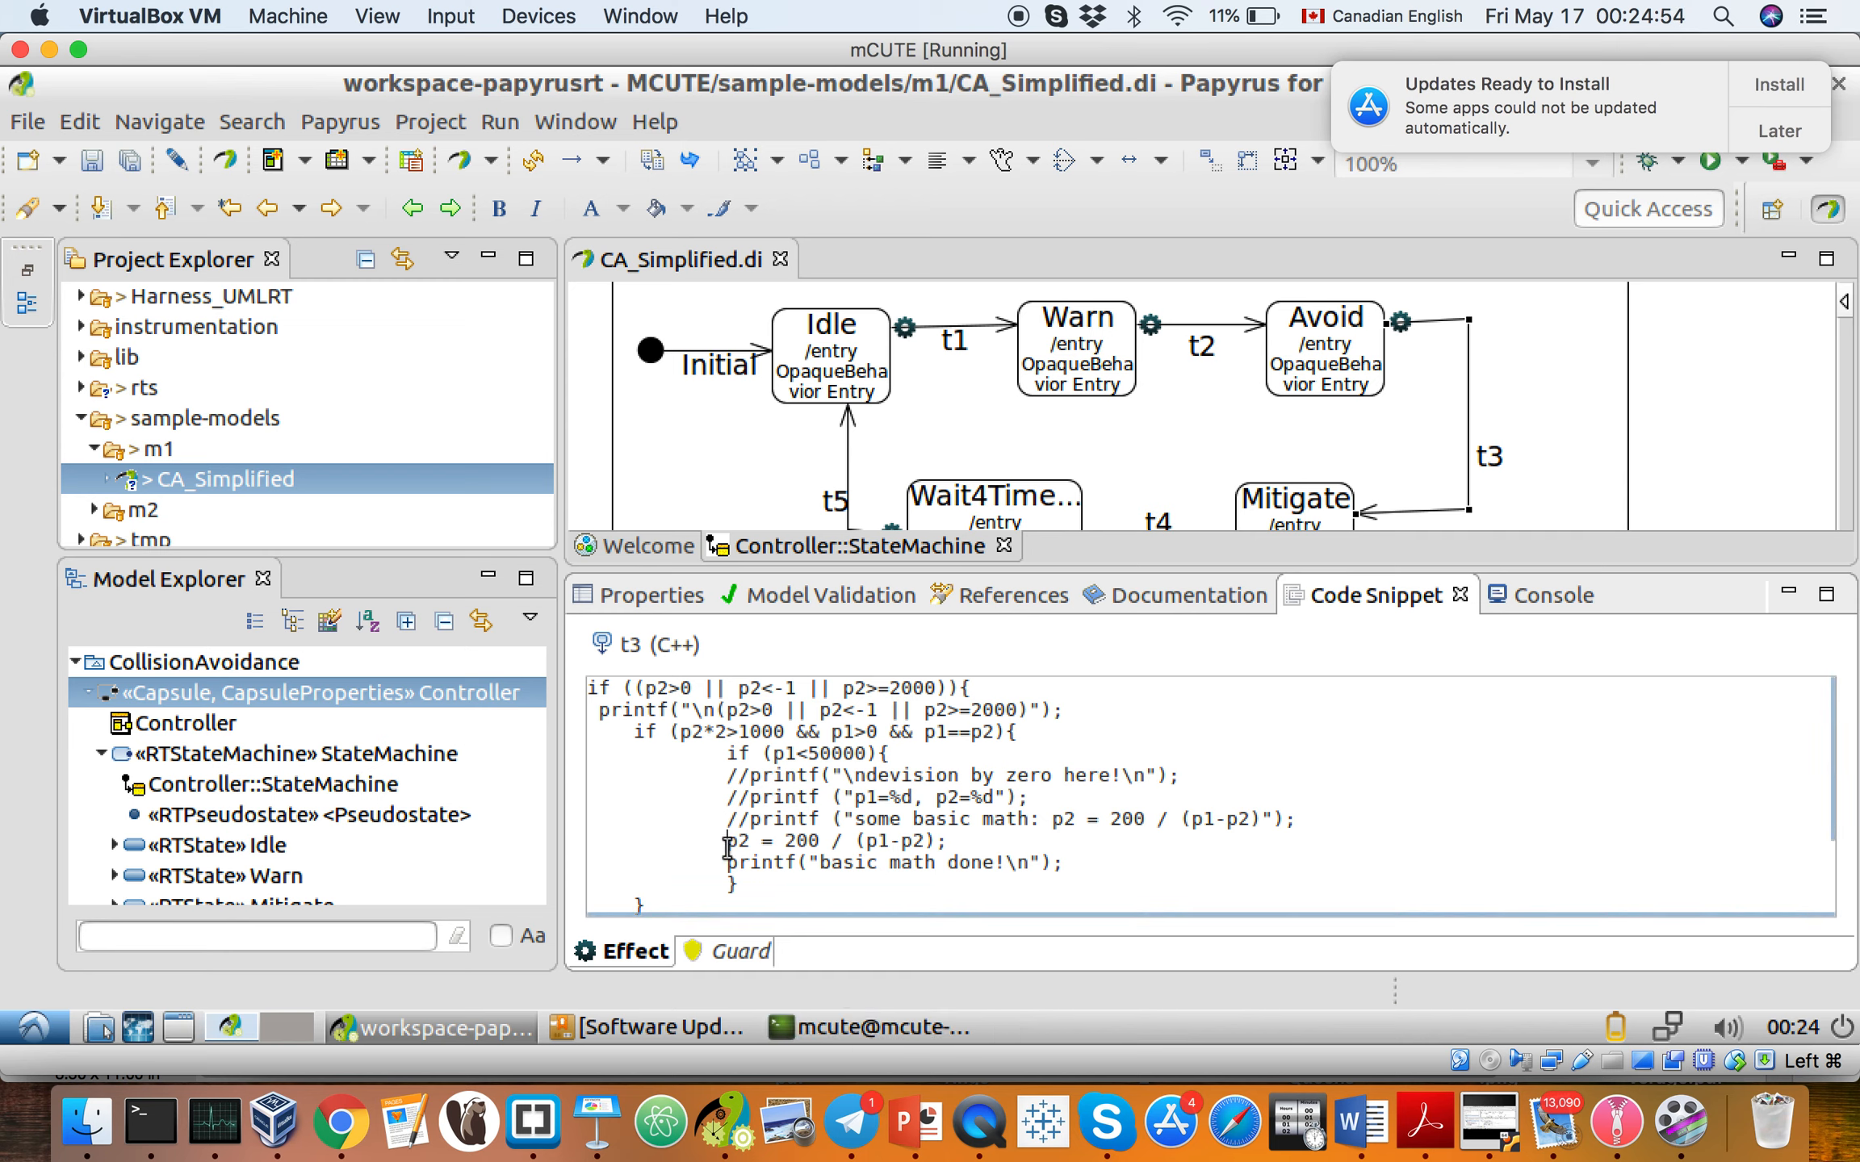
Check the p1==p2 condition and the divisor (p1-p2) in transition t3's effect code, and save the model with the edited code
{"action": "left_click_drag", "start_coordinate": [727, 840], "coordinate": [985, 848]}
{"action": "left_click", "coordinate": [986, 847]}
{"action": "left_click_drag", "start_coordinate": [924, 733], "coordinate": [998, 733]}
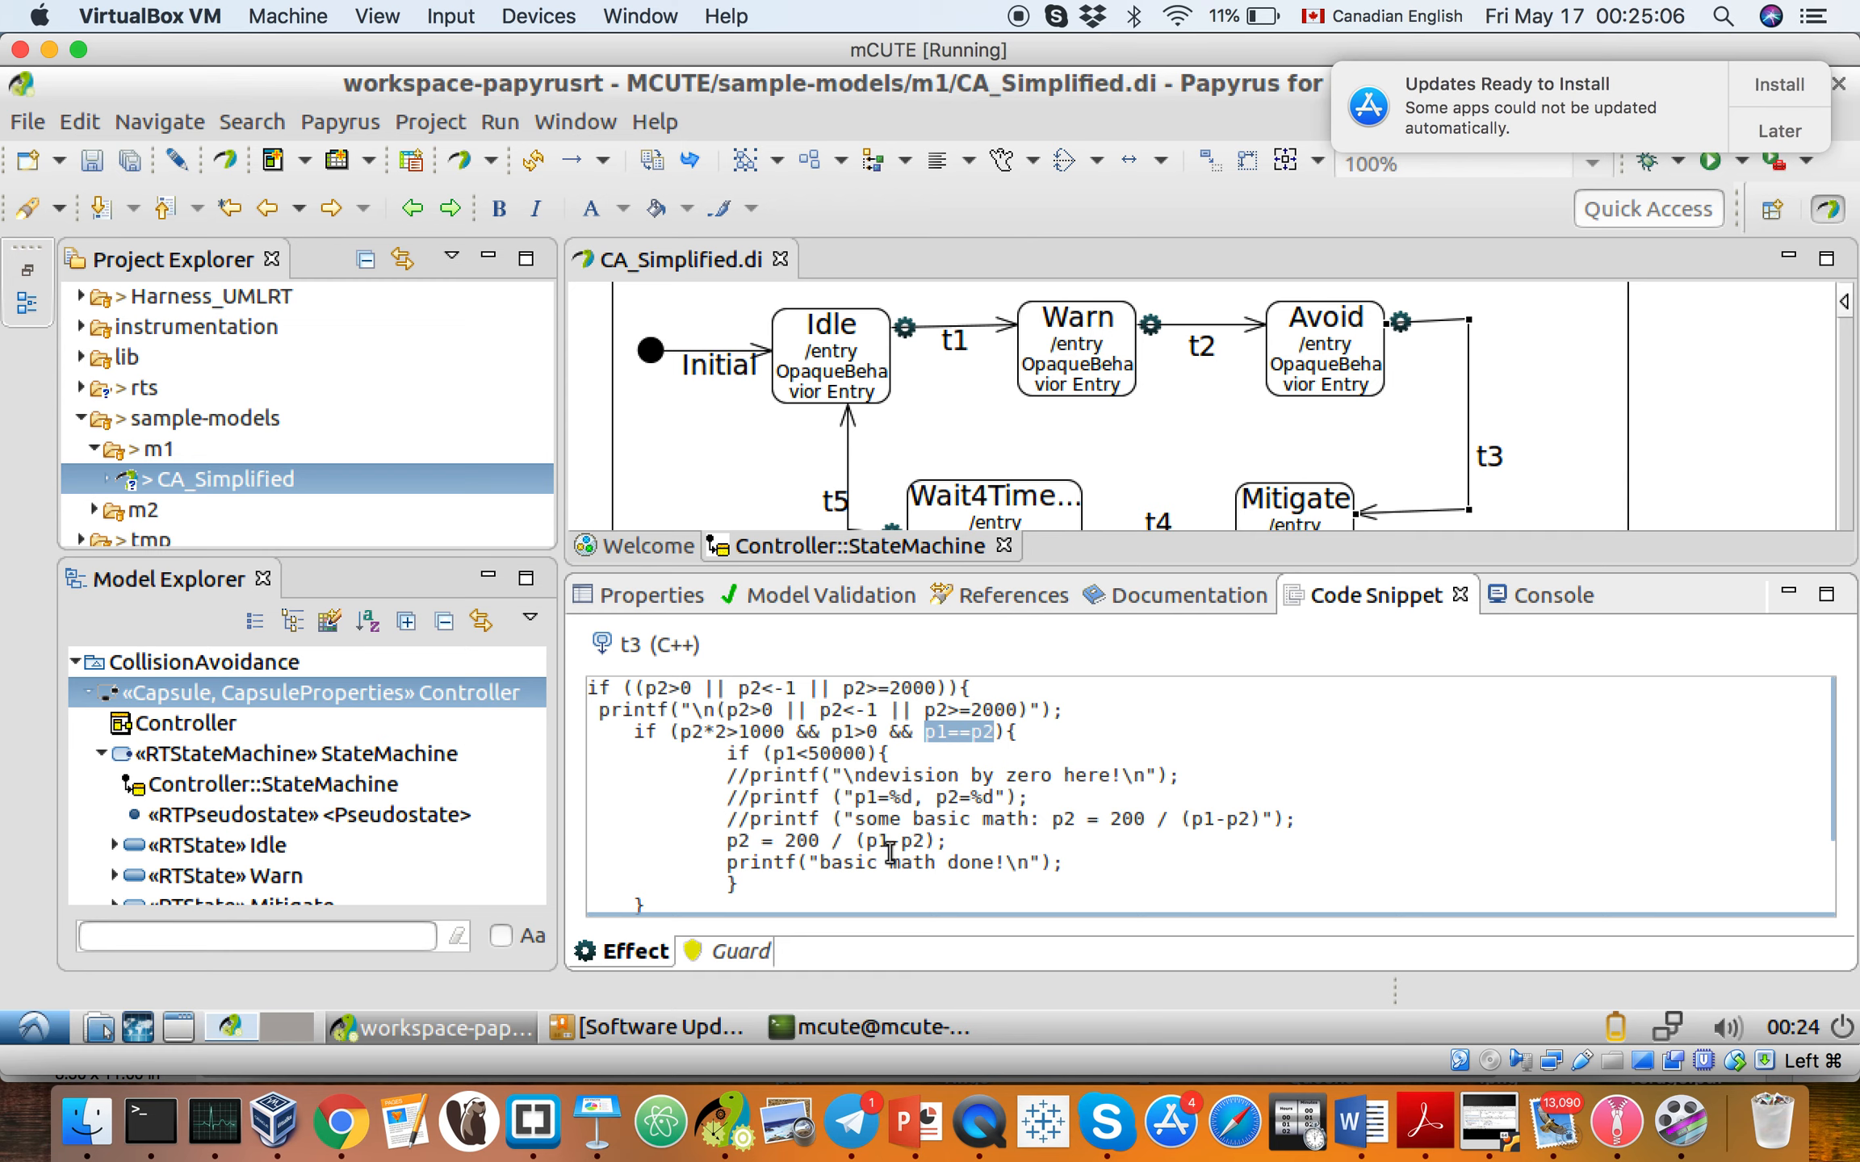
{"action": "left_click_drag", "start_coordinate": [827, 843], "coordinate": [844, 842]}
{"action": "left_click", "coordinate": [879, 843]}
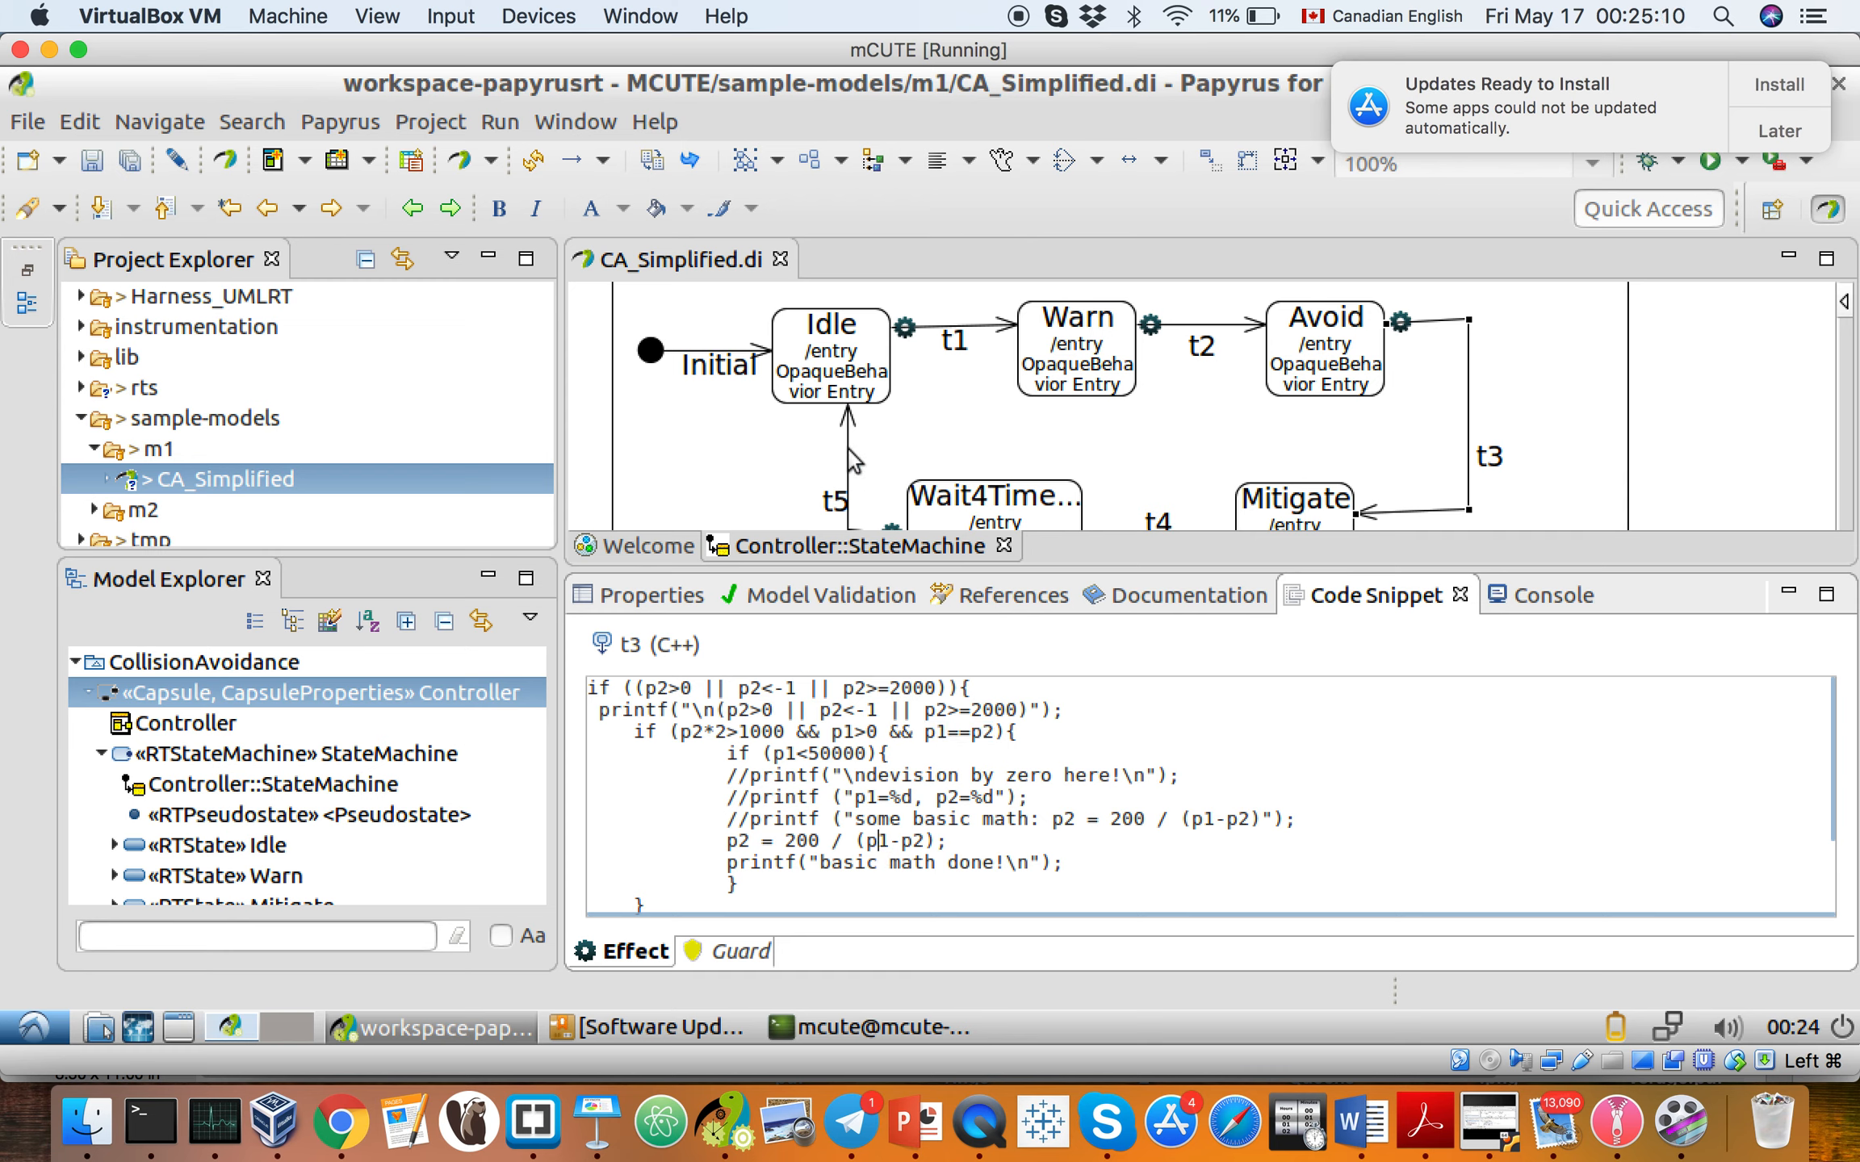
{"action": "left_click", "coordinate": [783, 437]}
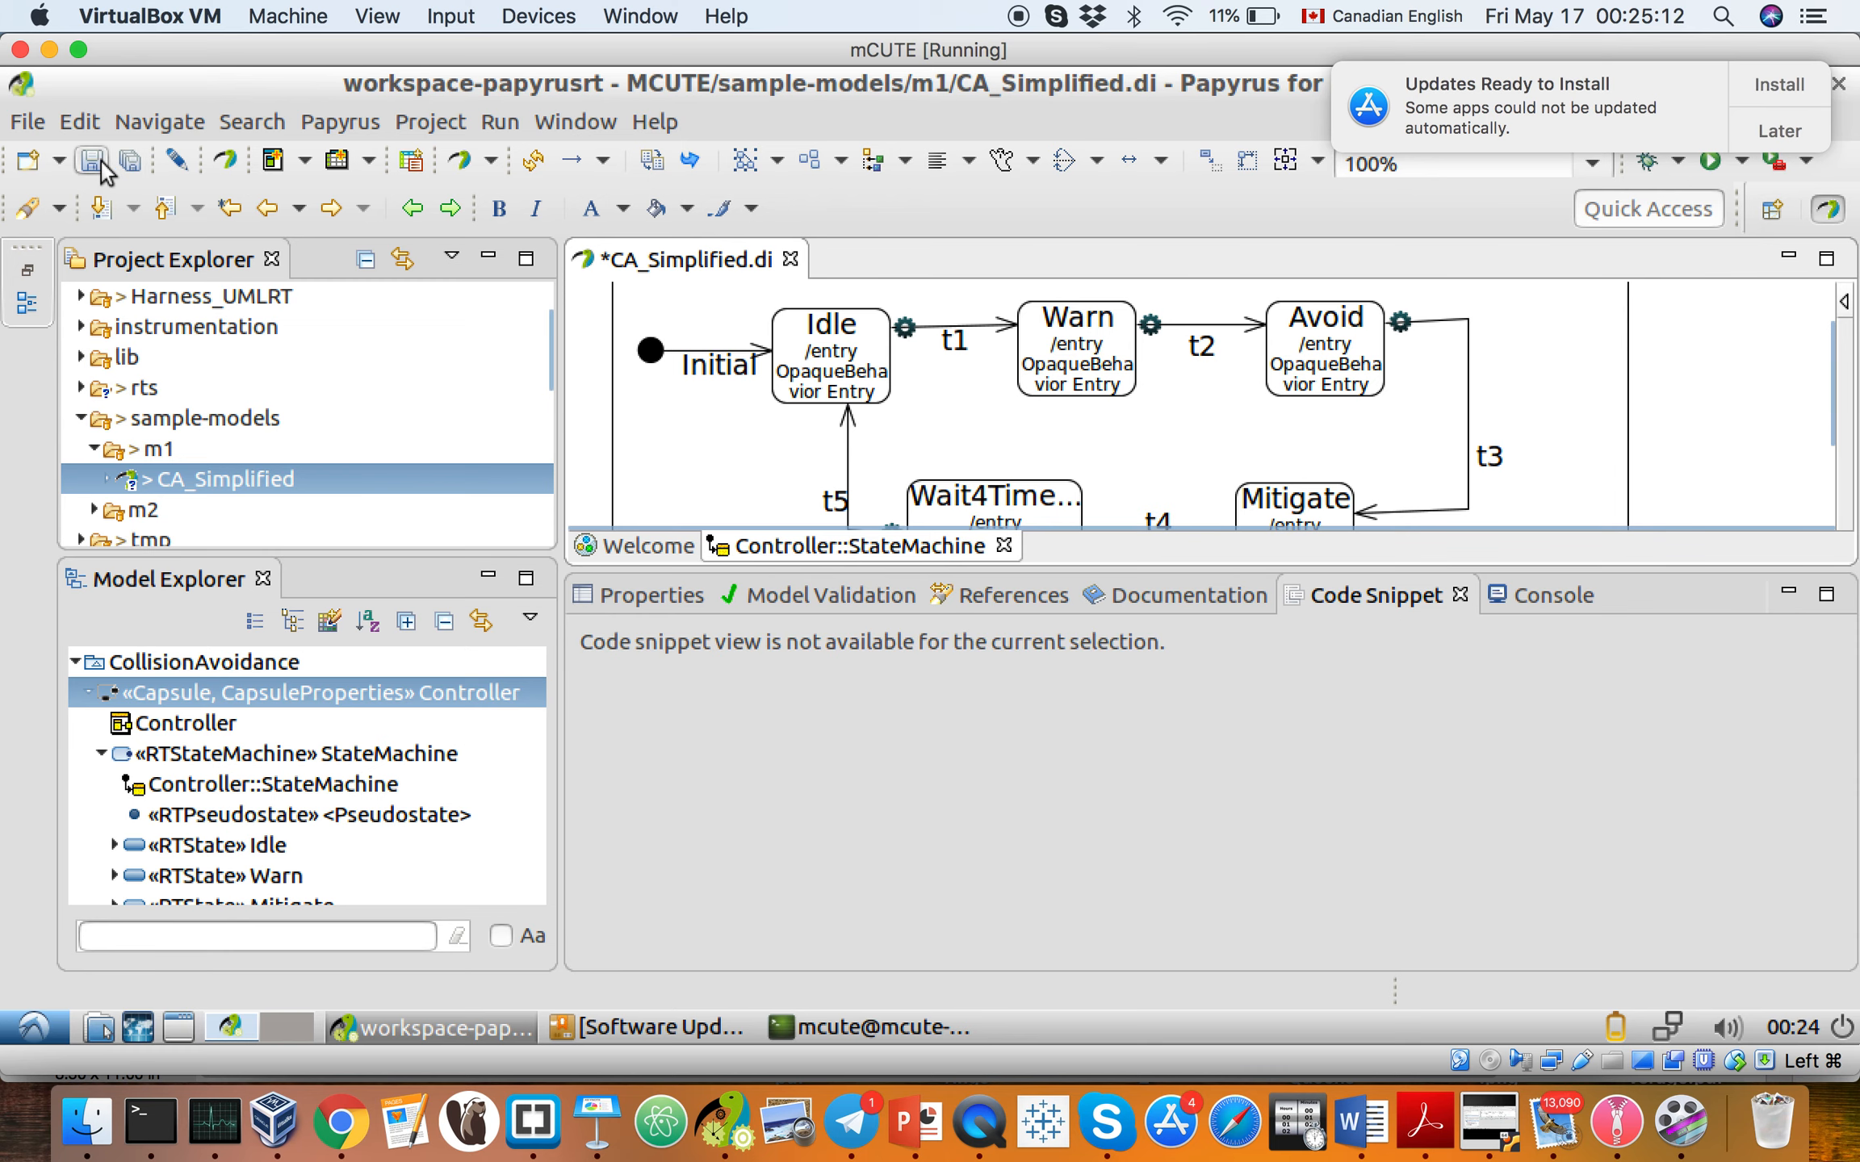
{"action": "key", "text": "ctrl+s"}
Run the Controller capsule's mCUTE test with the strategy changed to Random and show its console output
{"action": "right_click", "coordinate": [208, 693]}
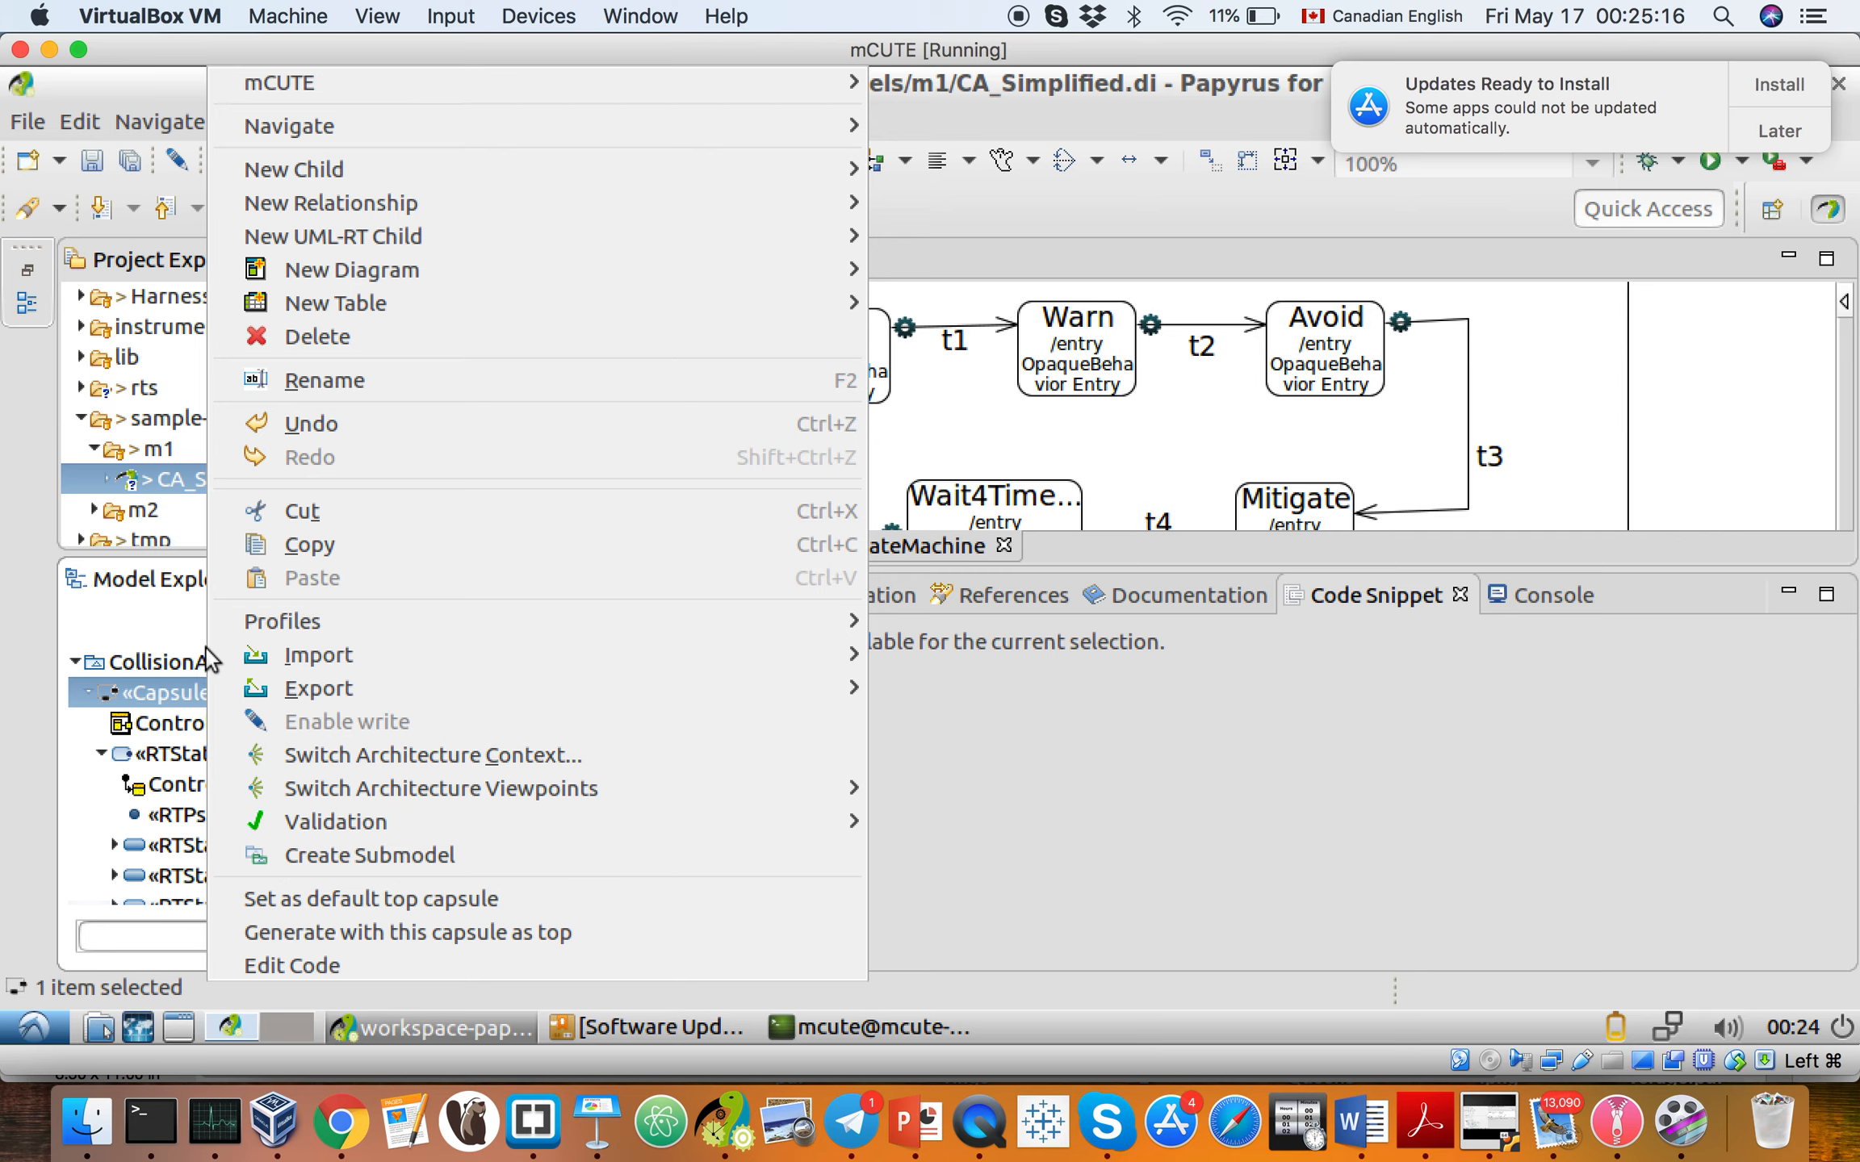
{"action": "mouse_move", "coordinate": [686, 81]}
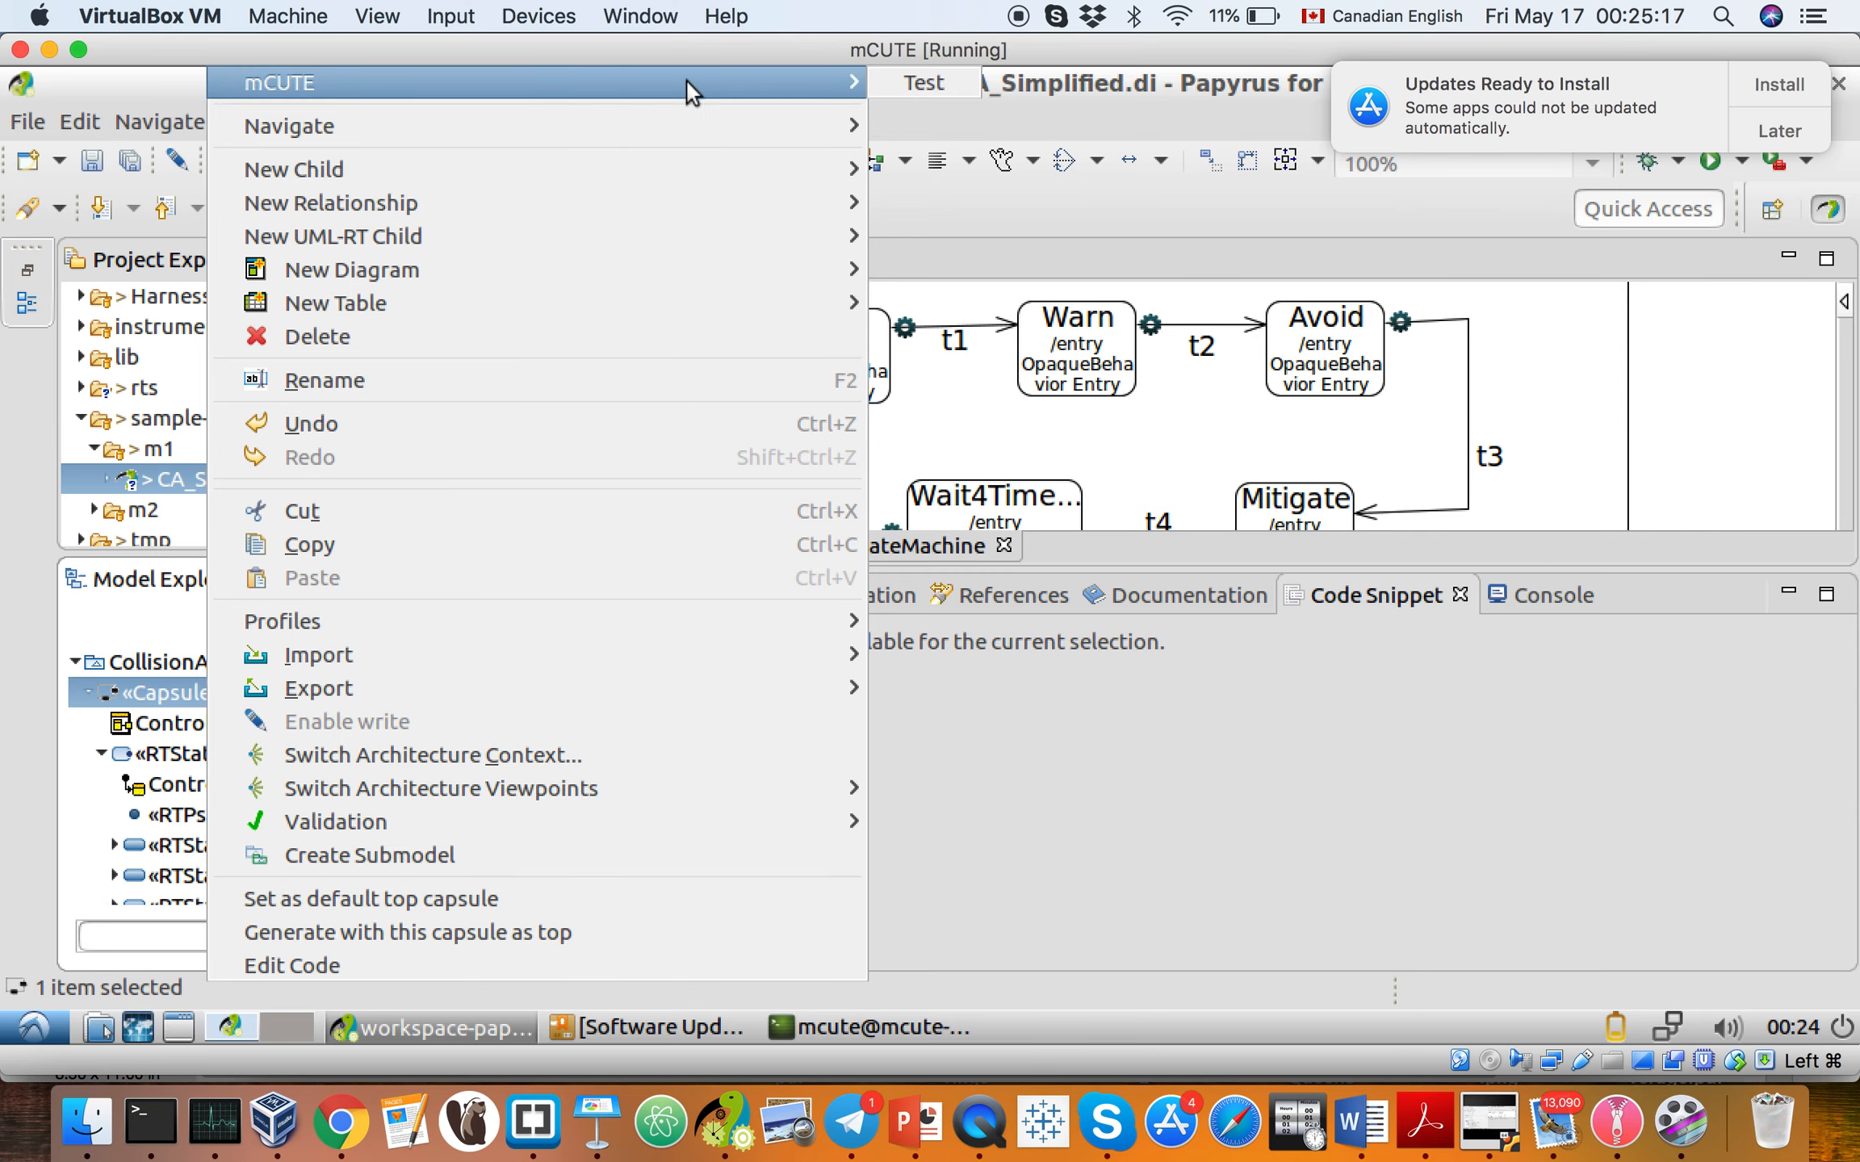
{"action": "left_click", "coordinate": [884, 85]}
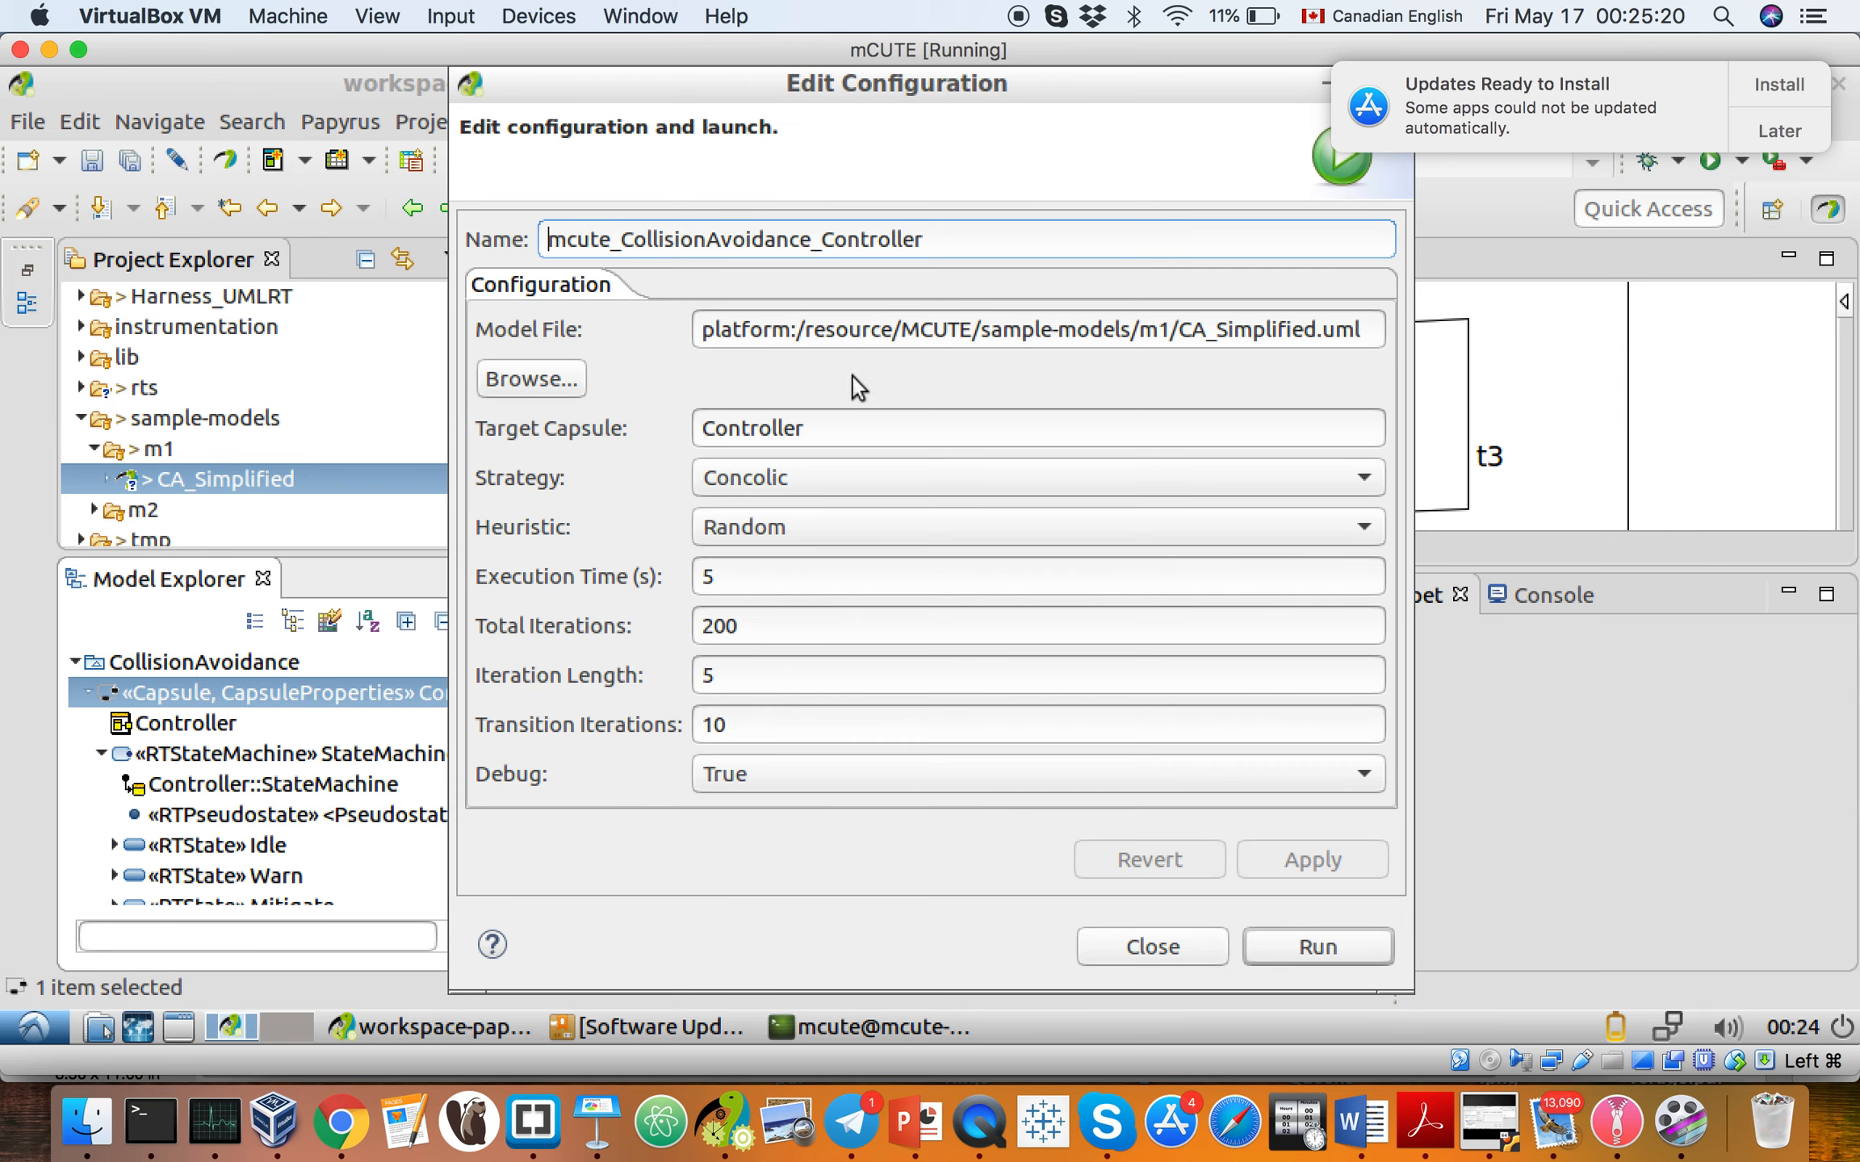
{"action": "left_click", "coordinate": [822, 483]}
{"action": "left_click", "coordinate": [795, 519]}
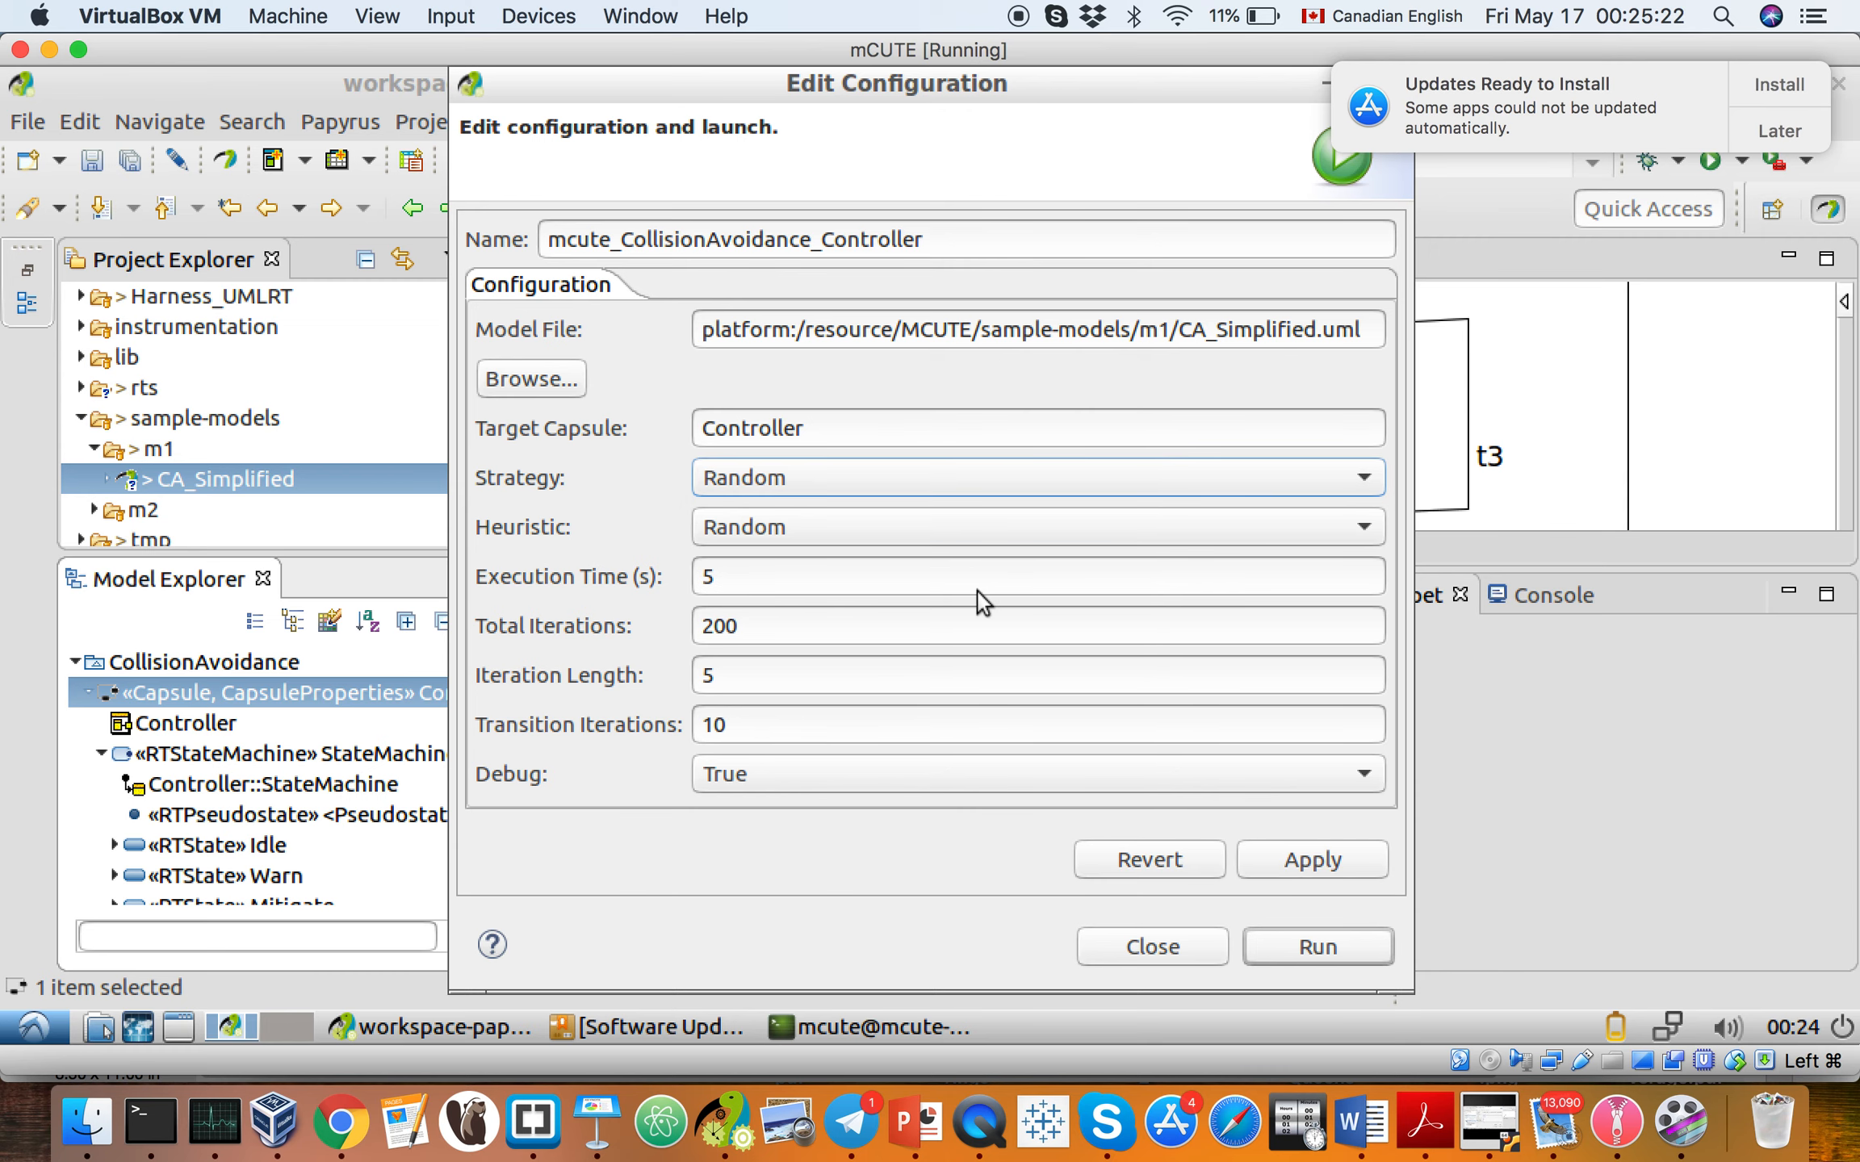
{"action": "left_click", "coordinate": [1315, 861]}
{"action": "left_click", "coordinate": [1314, 961]}
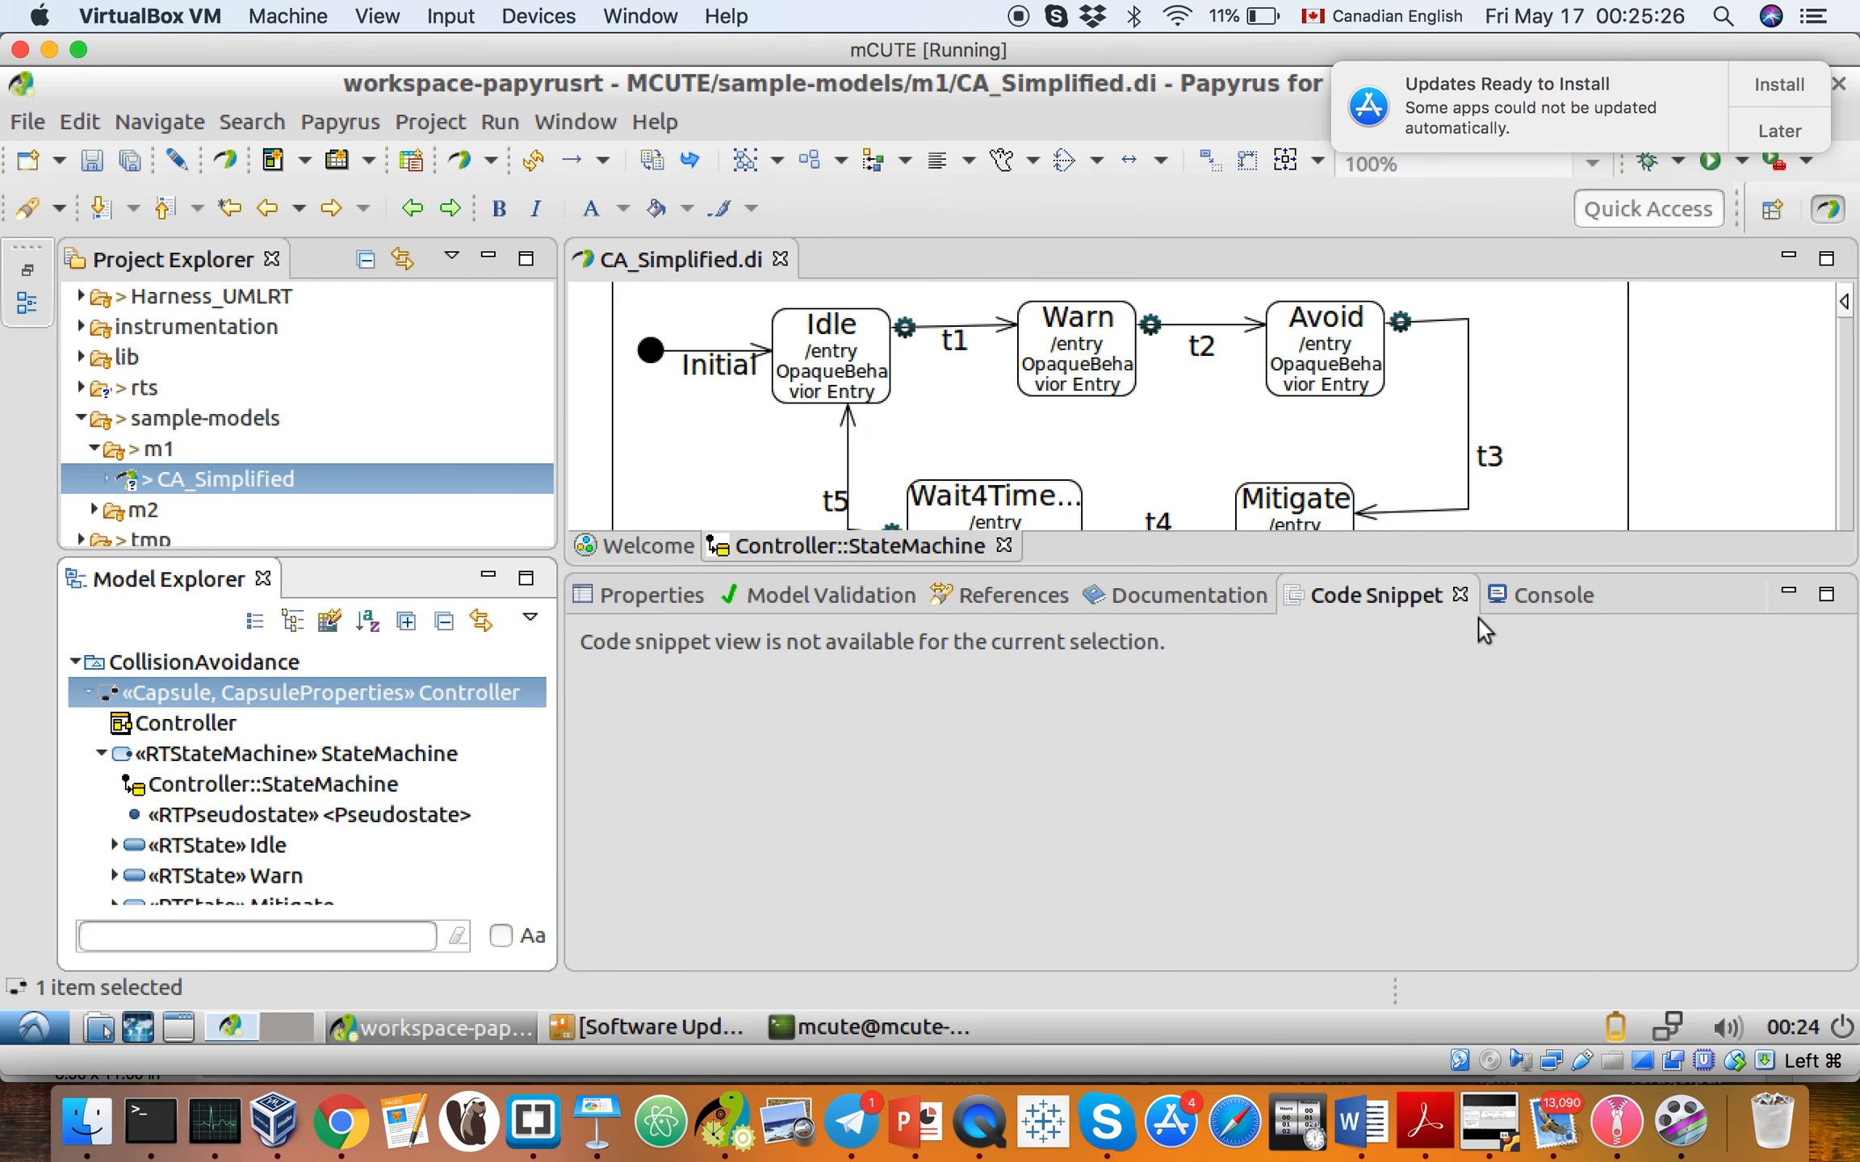
{"action": "left_click", "coordinate": [1500, 607]}
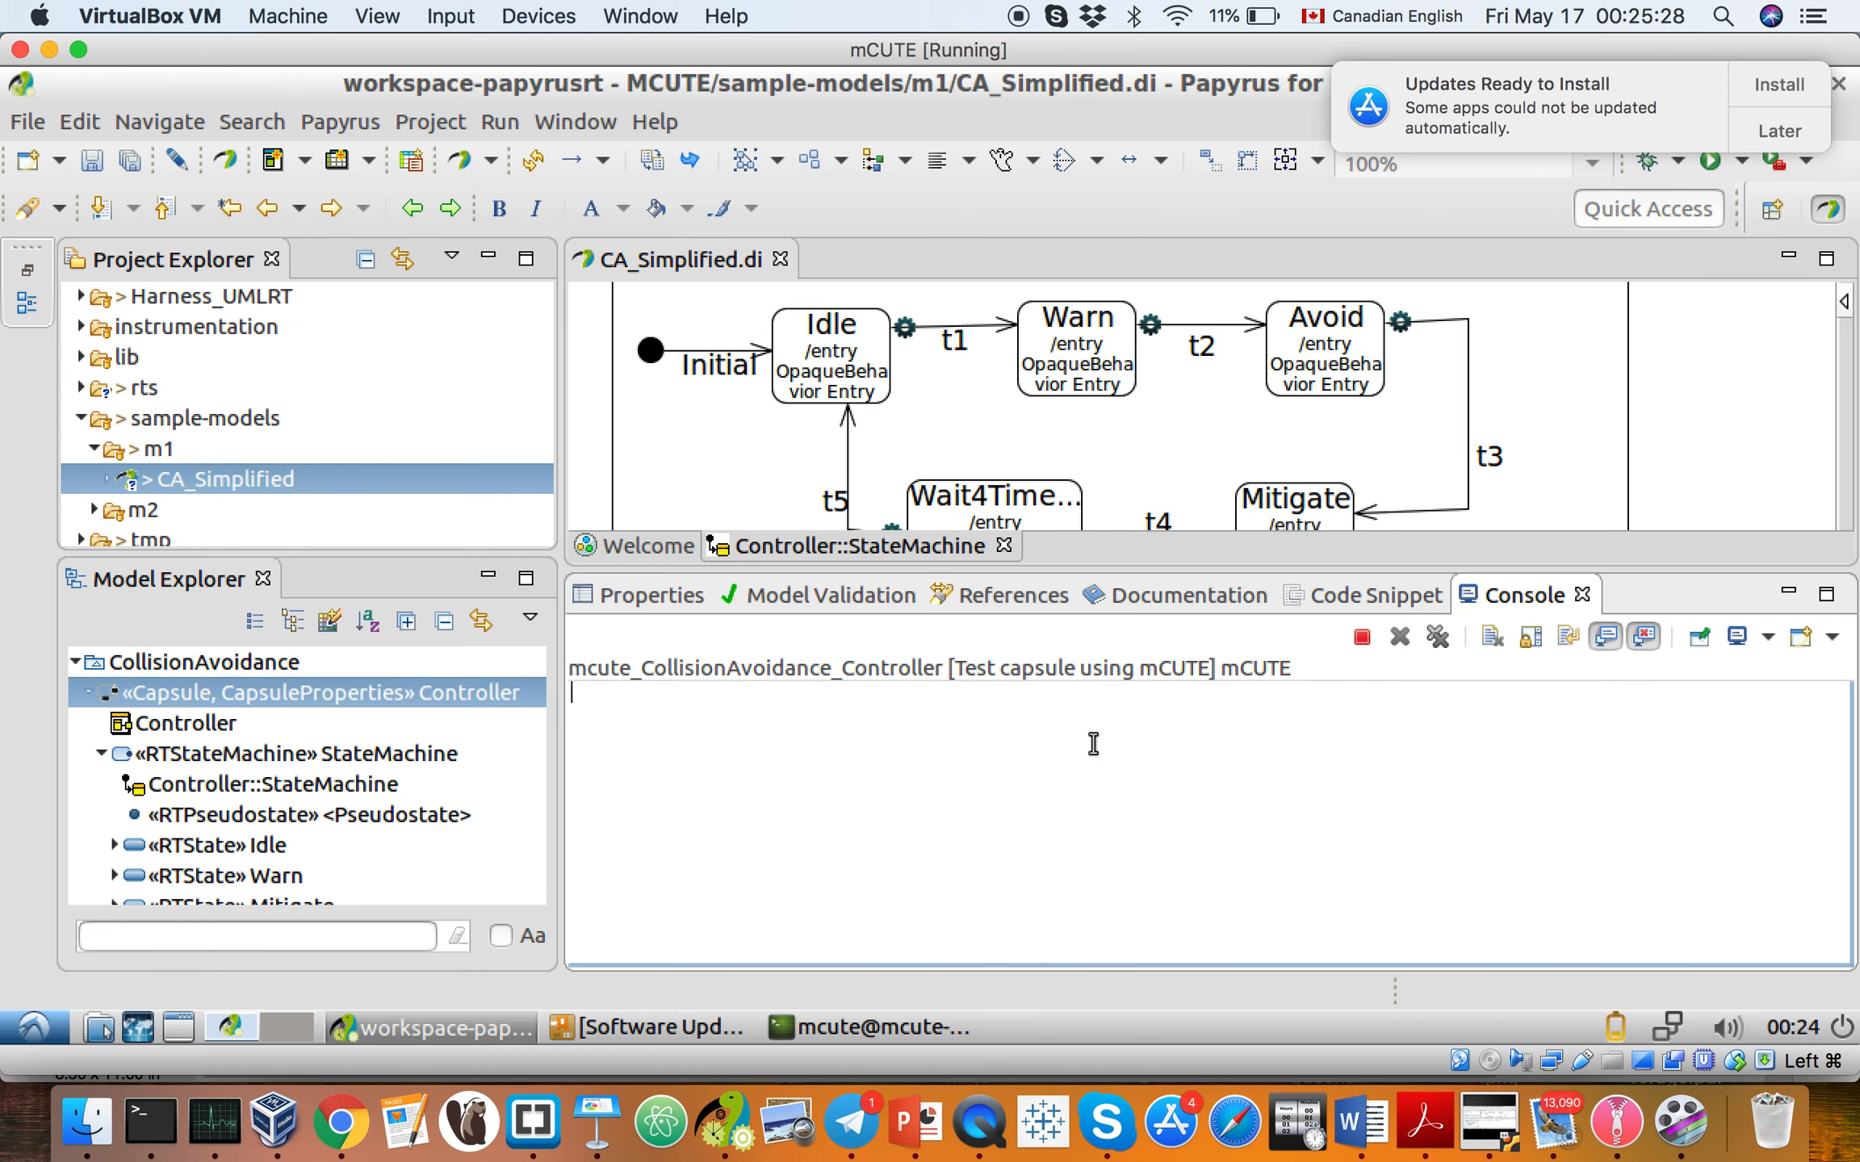